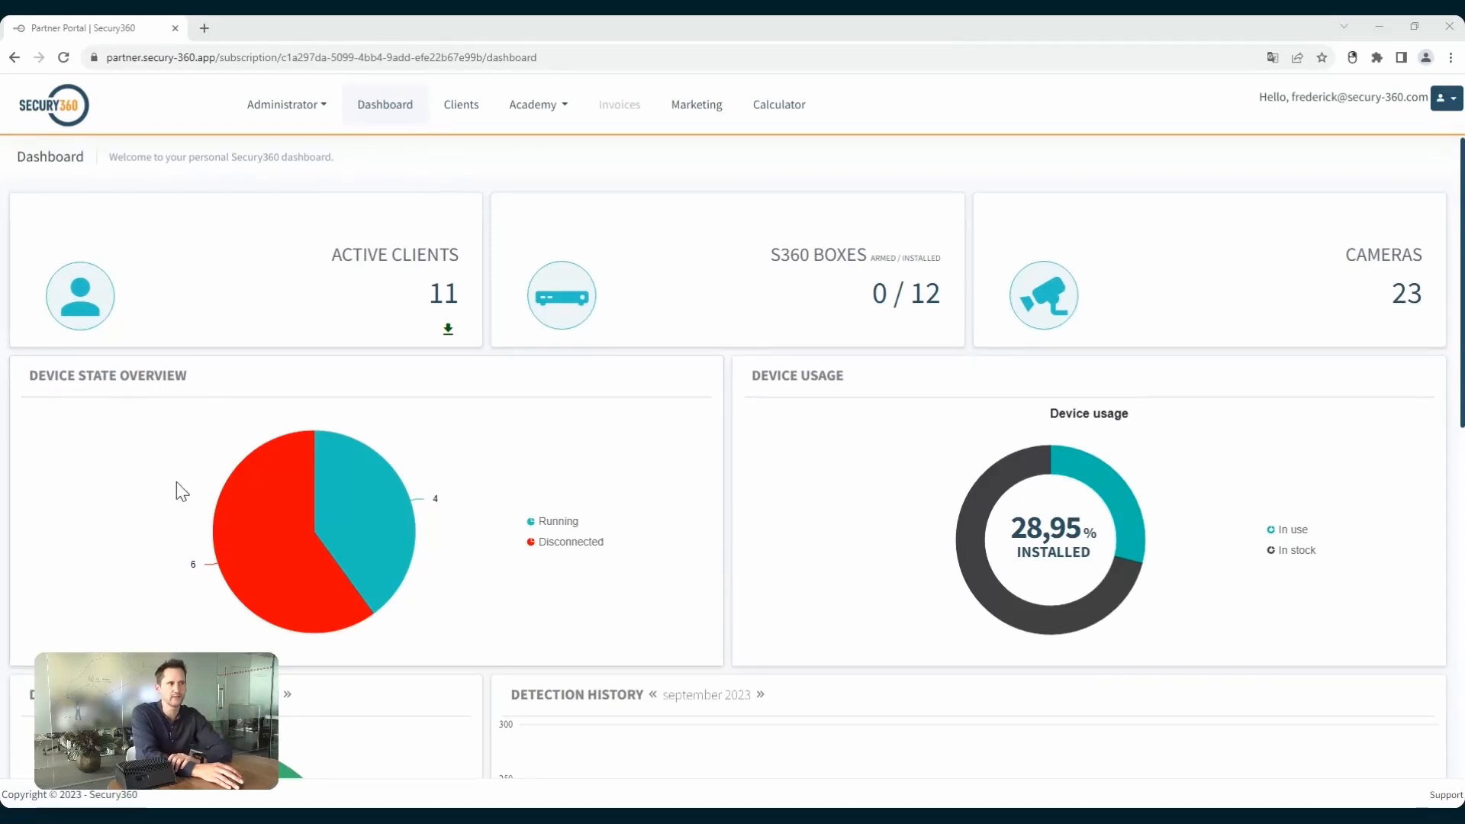
View the clients with disconnected devices from the device state overview, and return to the dashboard.
mouse_move(280, 555)
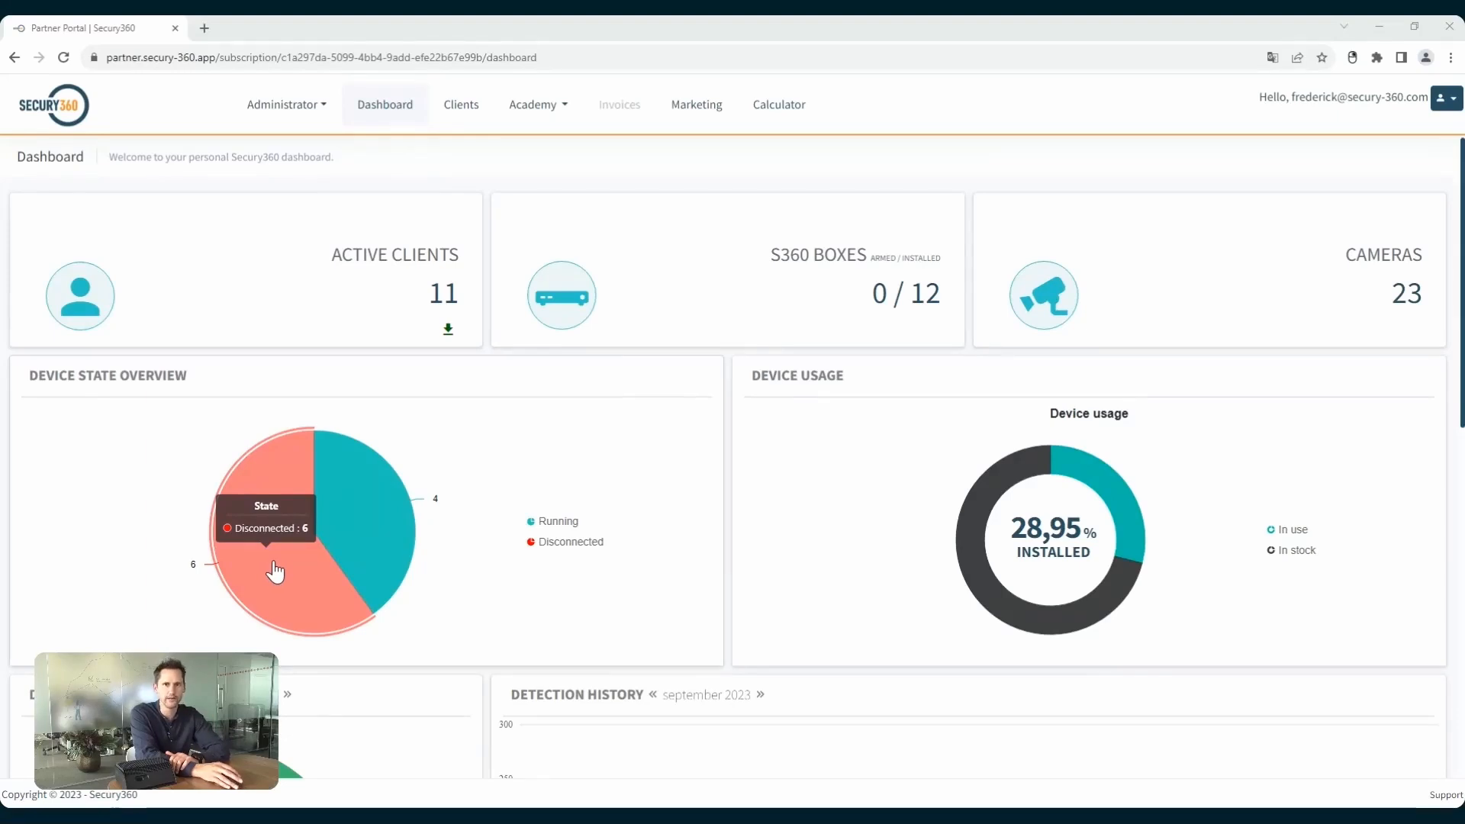
click(274, 564)
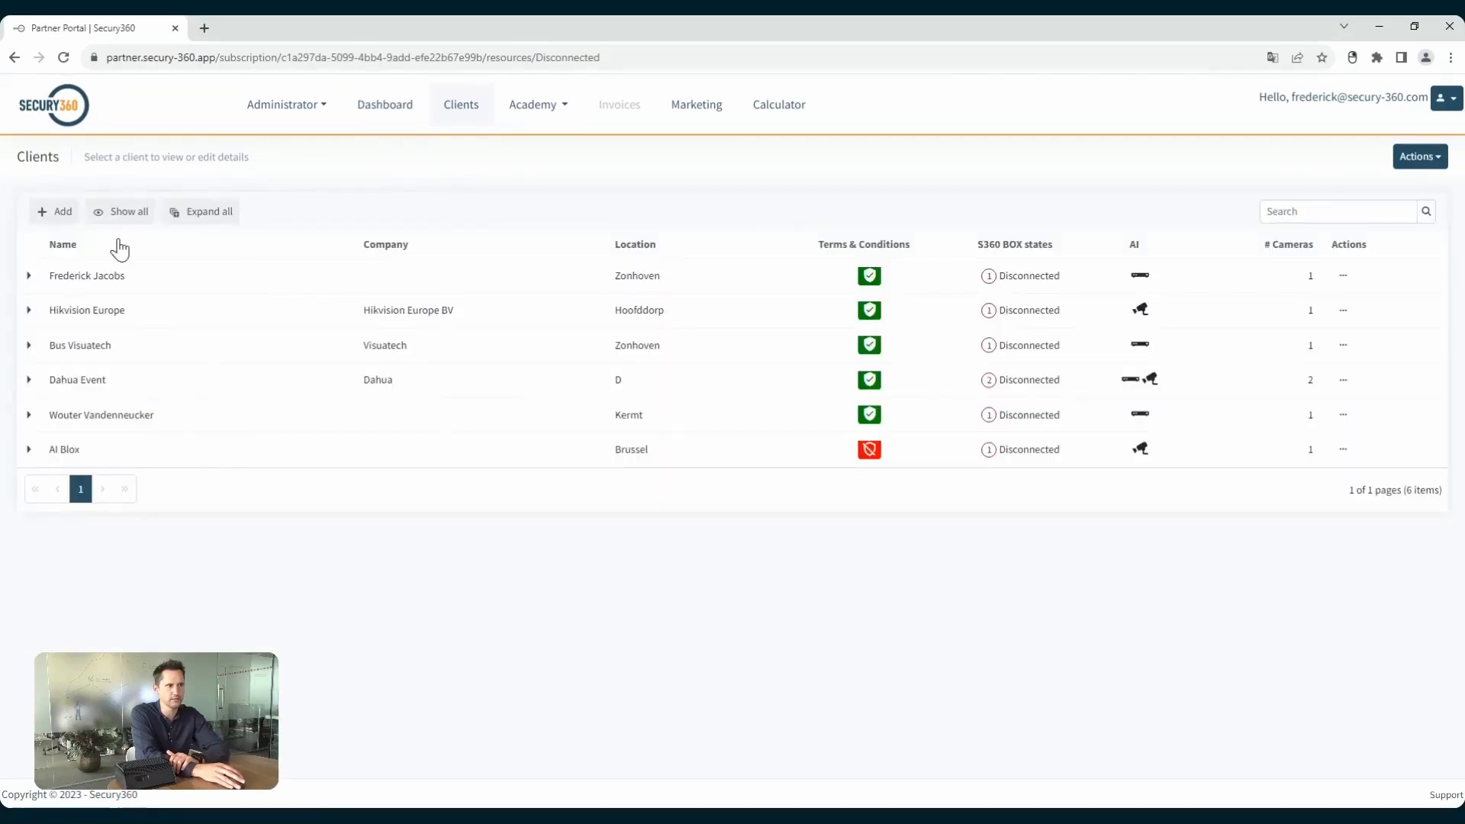
click(384, 122)
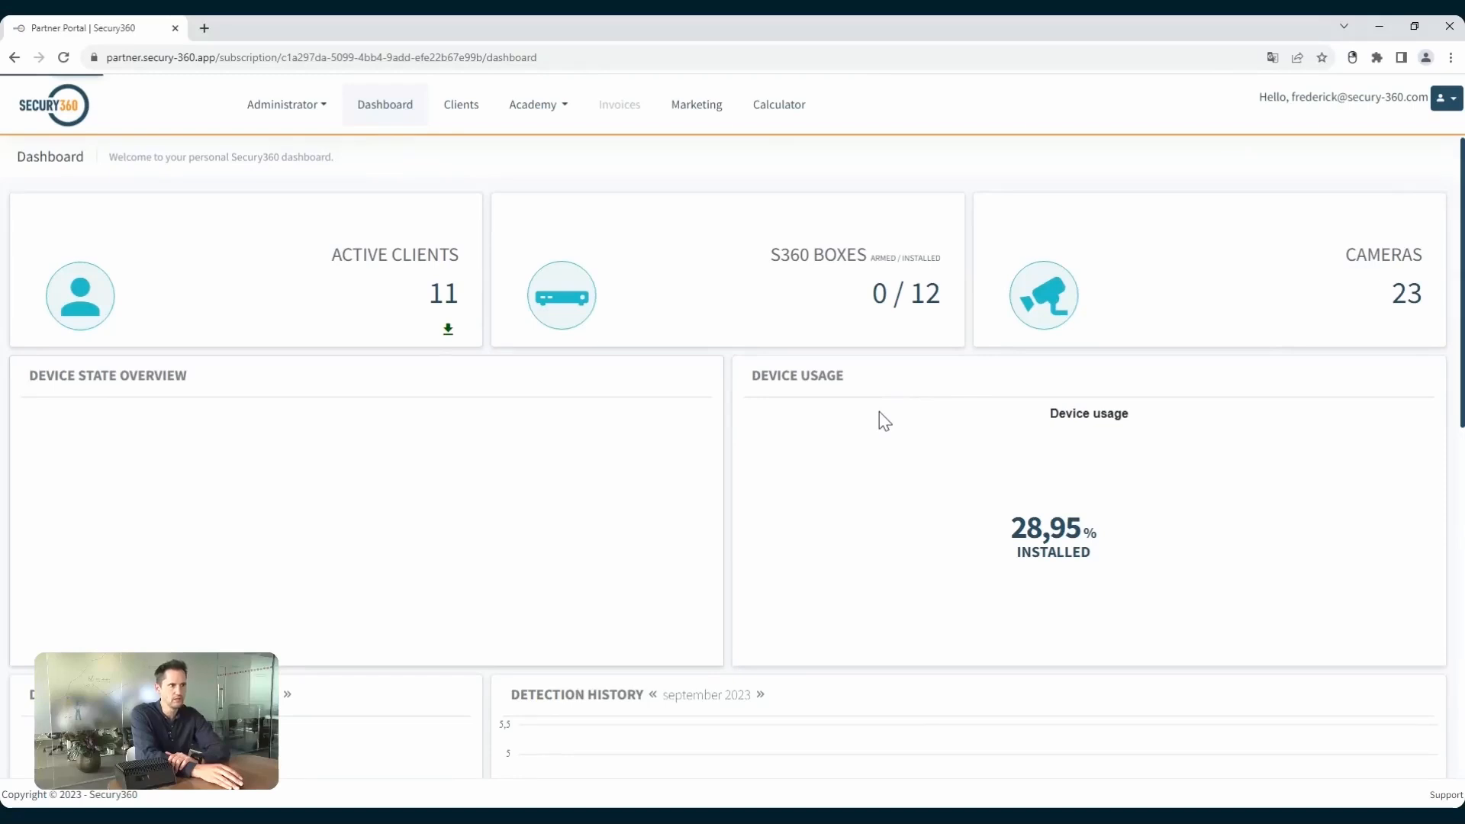
Examine the September 2023 detection summary and history, and the person detections per client with their detection filters.
scroll(877, 412, down, 5)
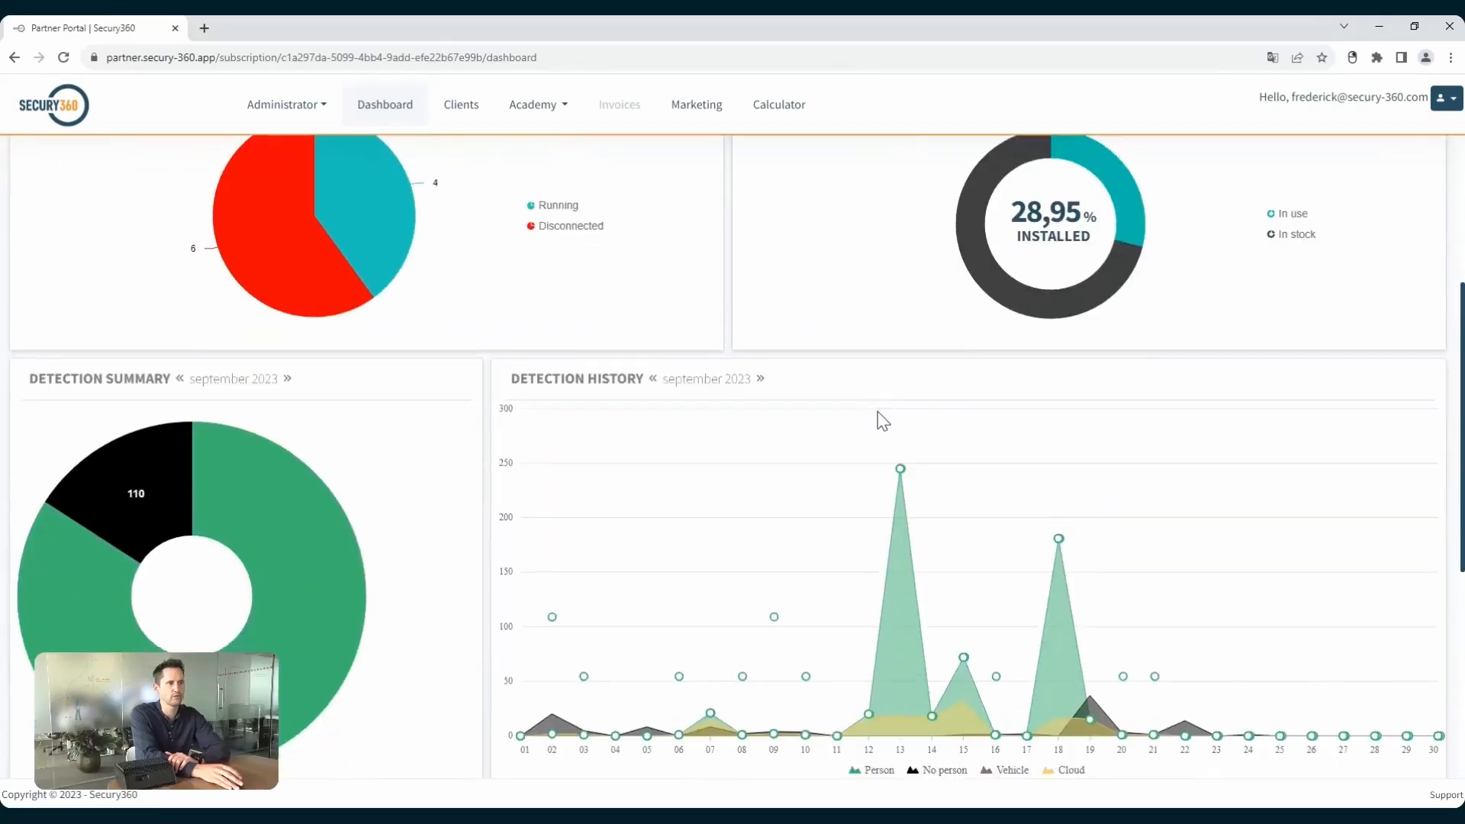
mouse_move(319, 511)
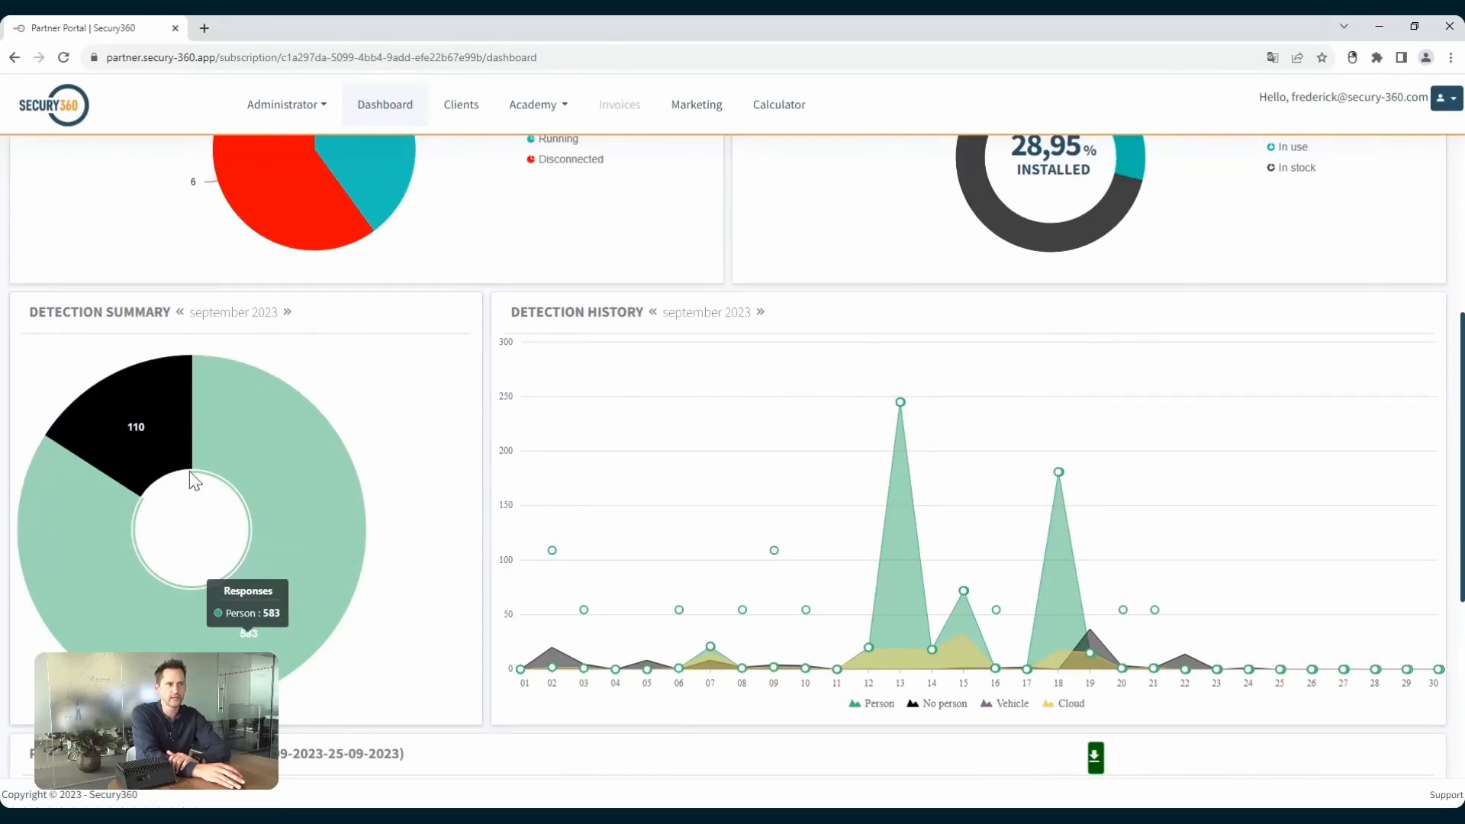
mouse_move(155, 444)
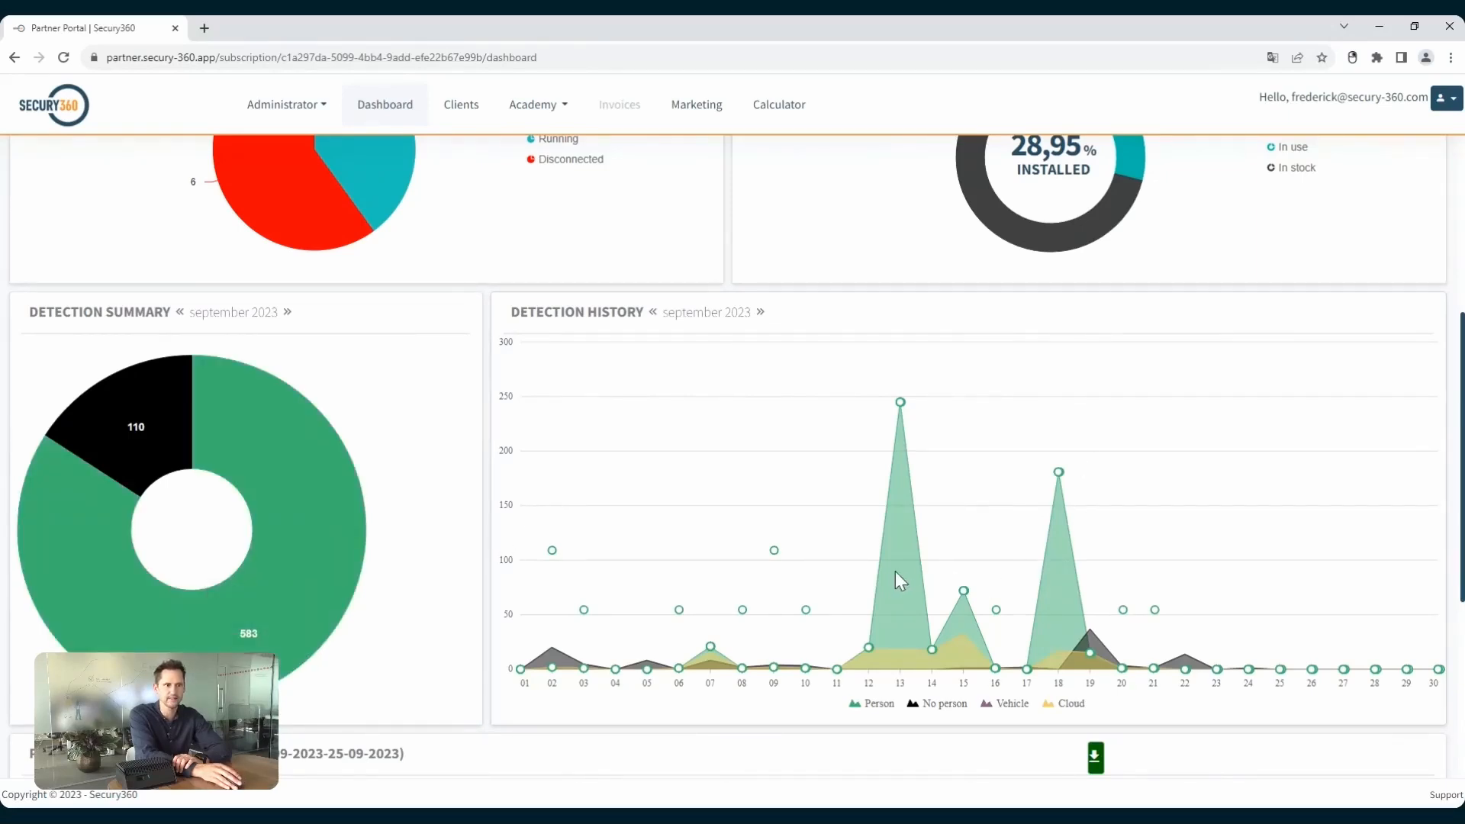
scroll(895, 579, down, 5)
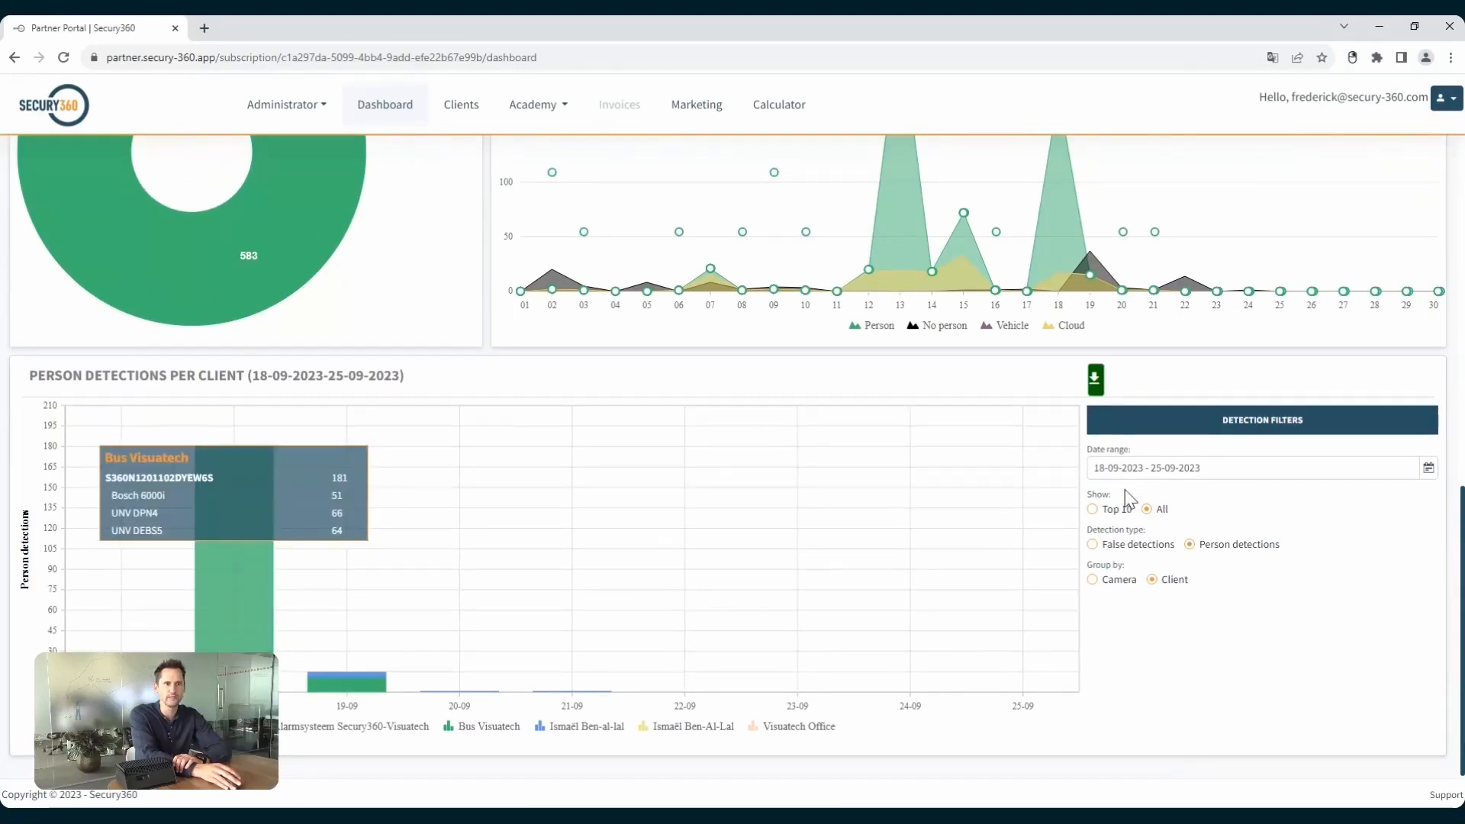
drag(1144, 468, 1216, 467)
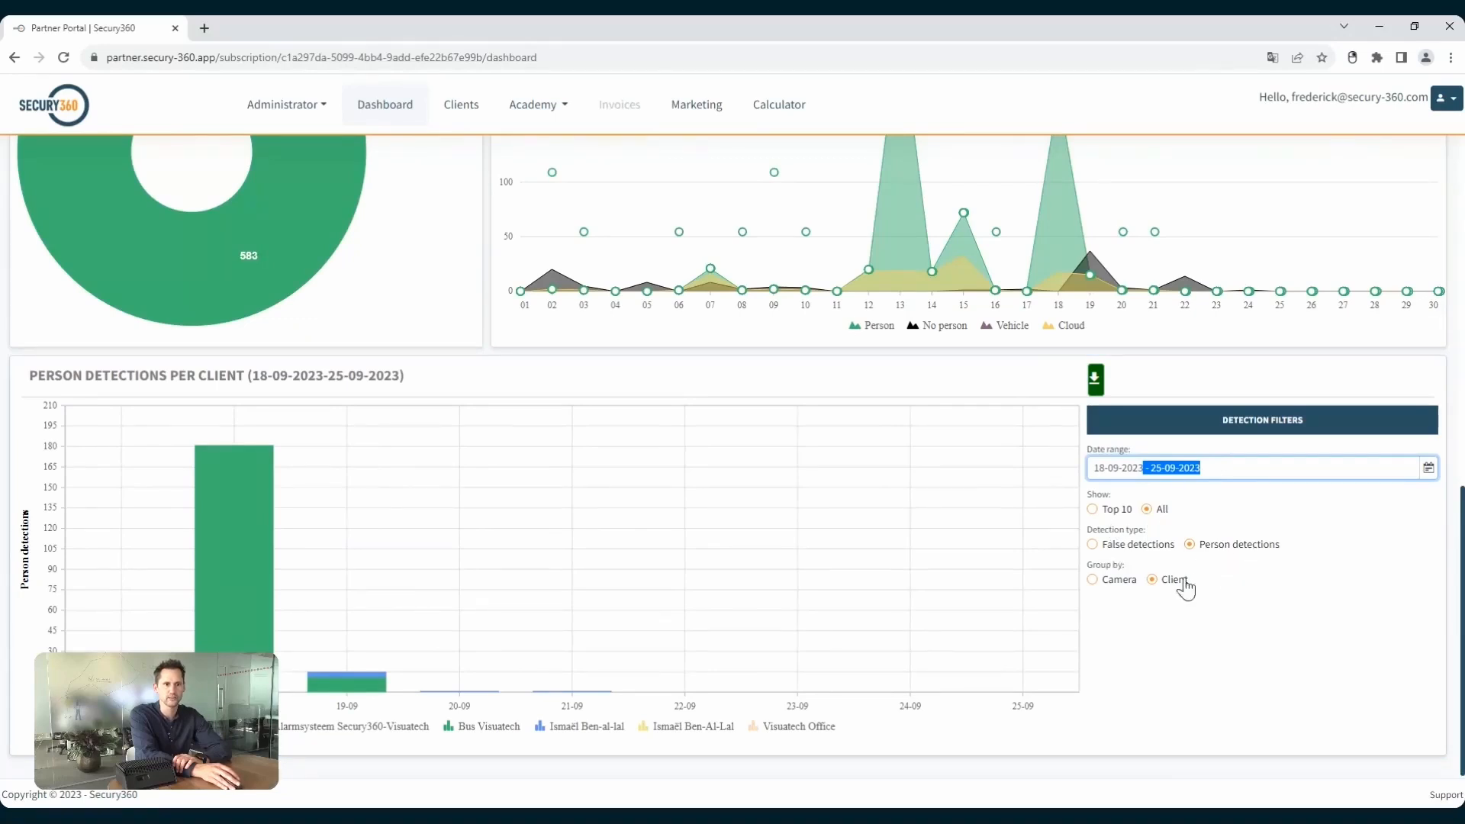
mouse_move(226, 624)
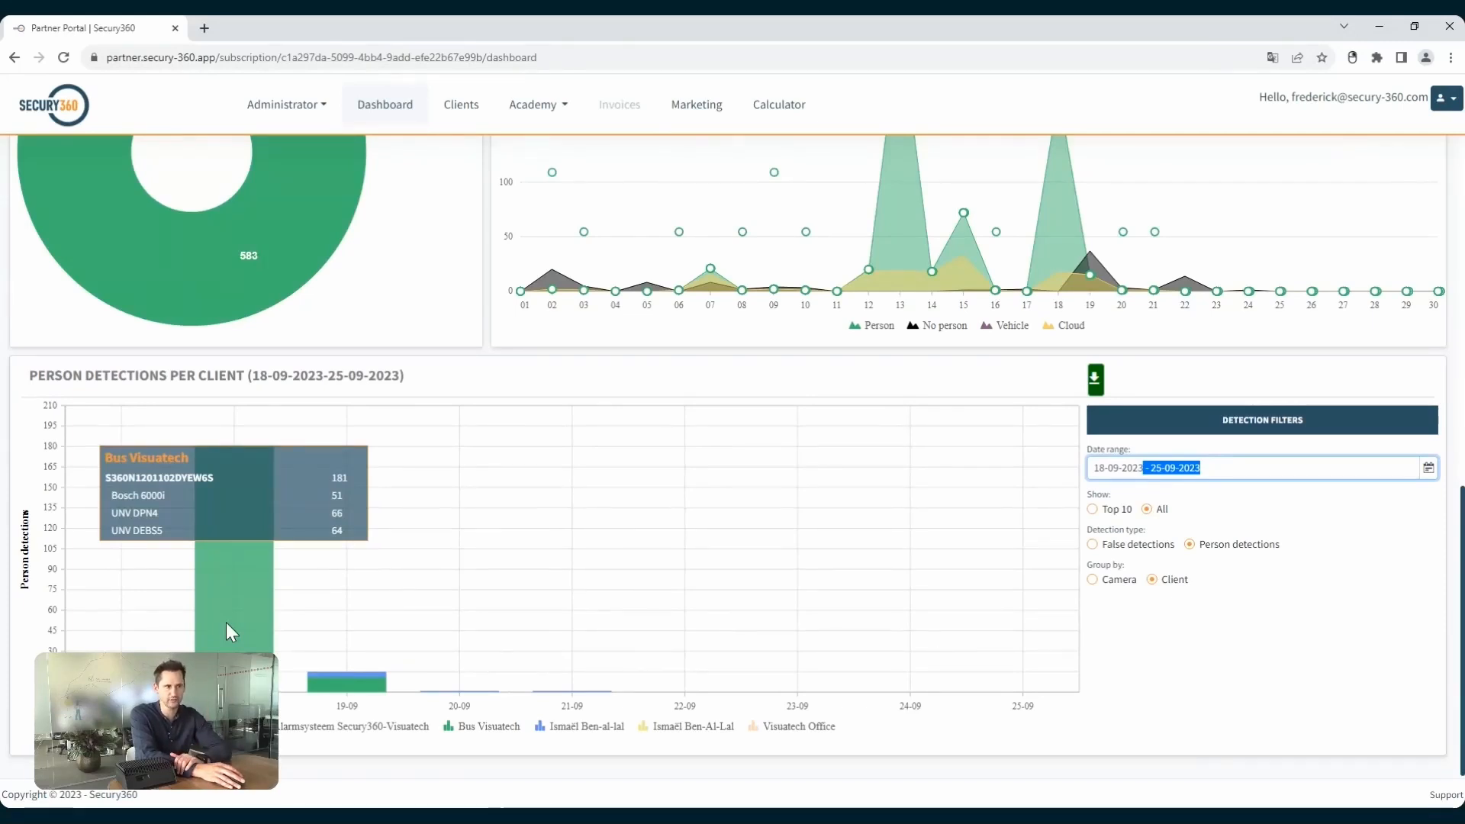
Filter the per-client detection chart to false detections and inspect the daily breakdown per camera.
click(1093, 546)
click(1094, 546)
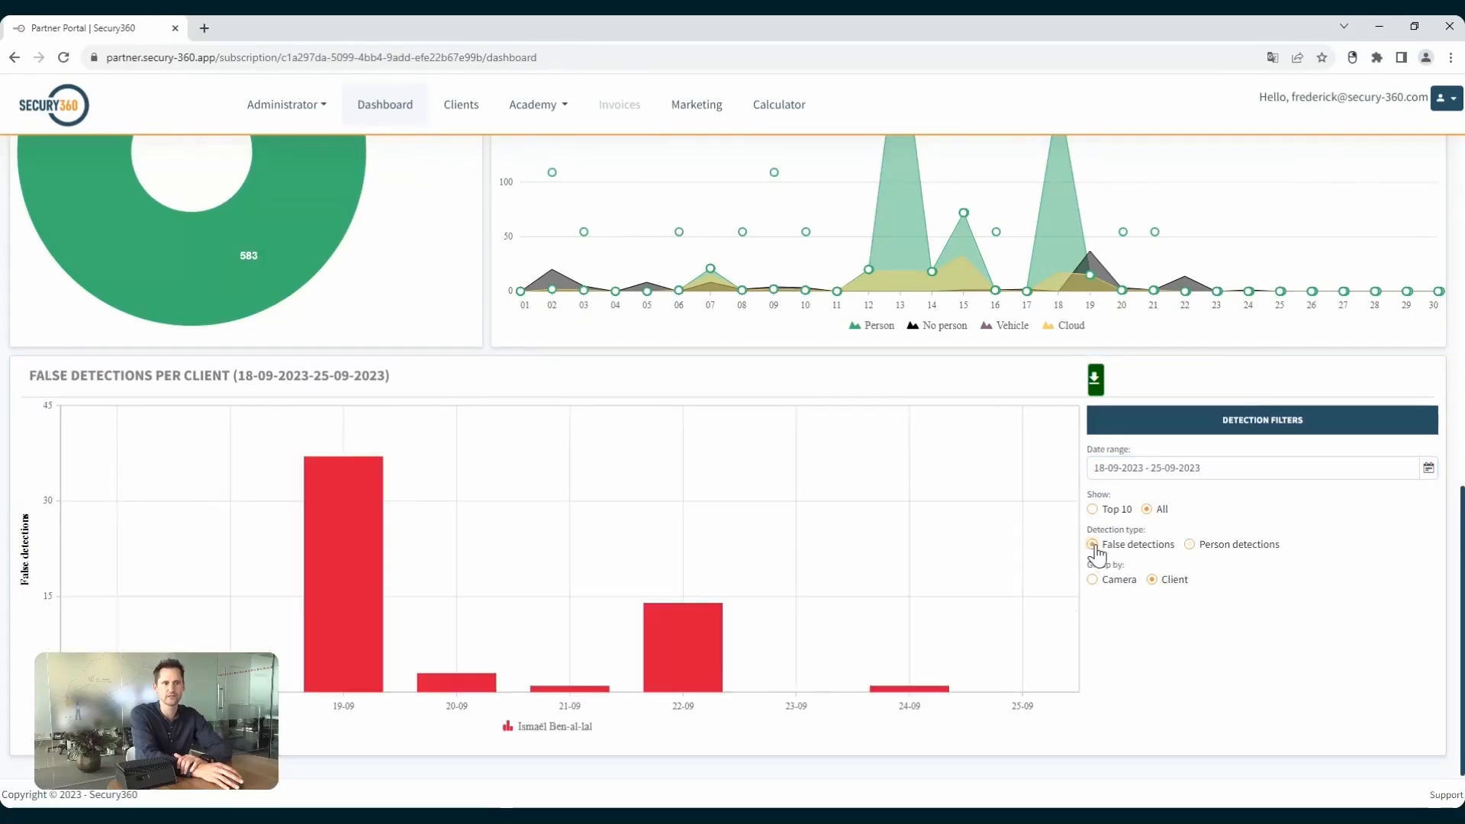
mouse_move(707, 653)
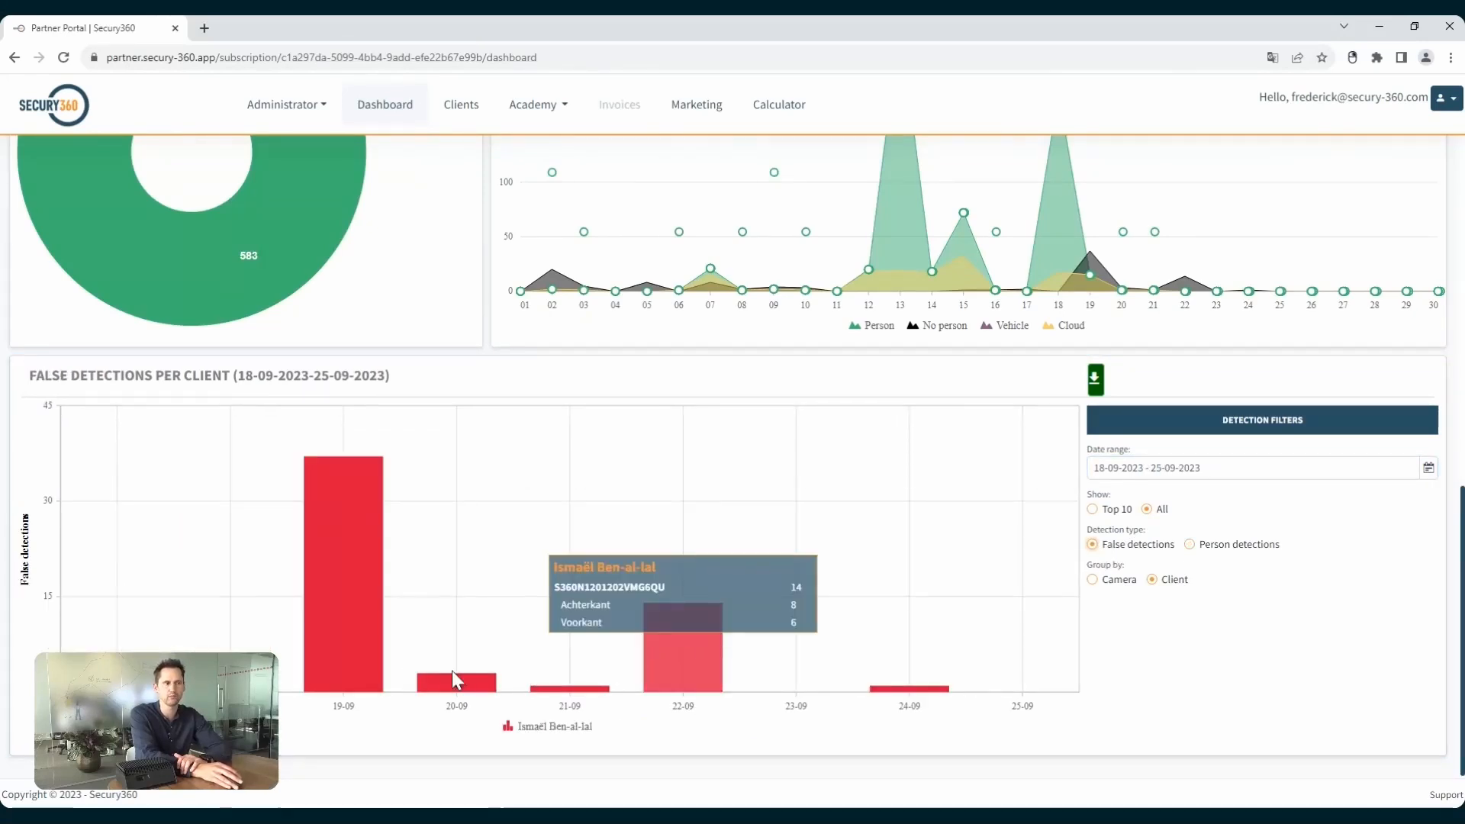
mouse_move(337, 635)
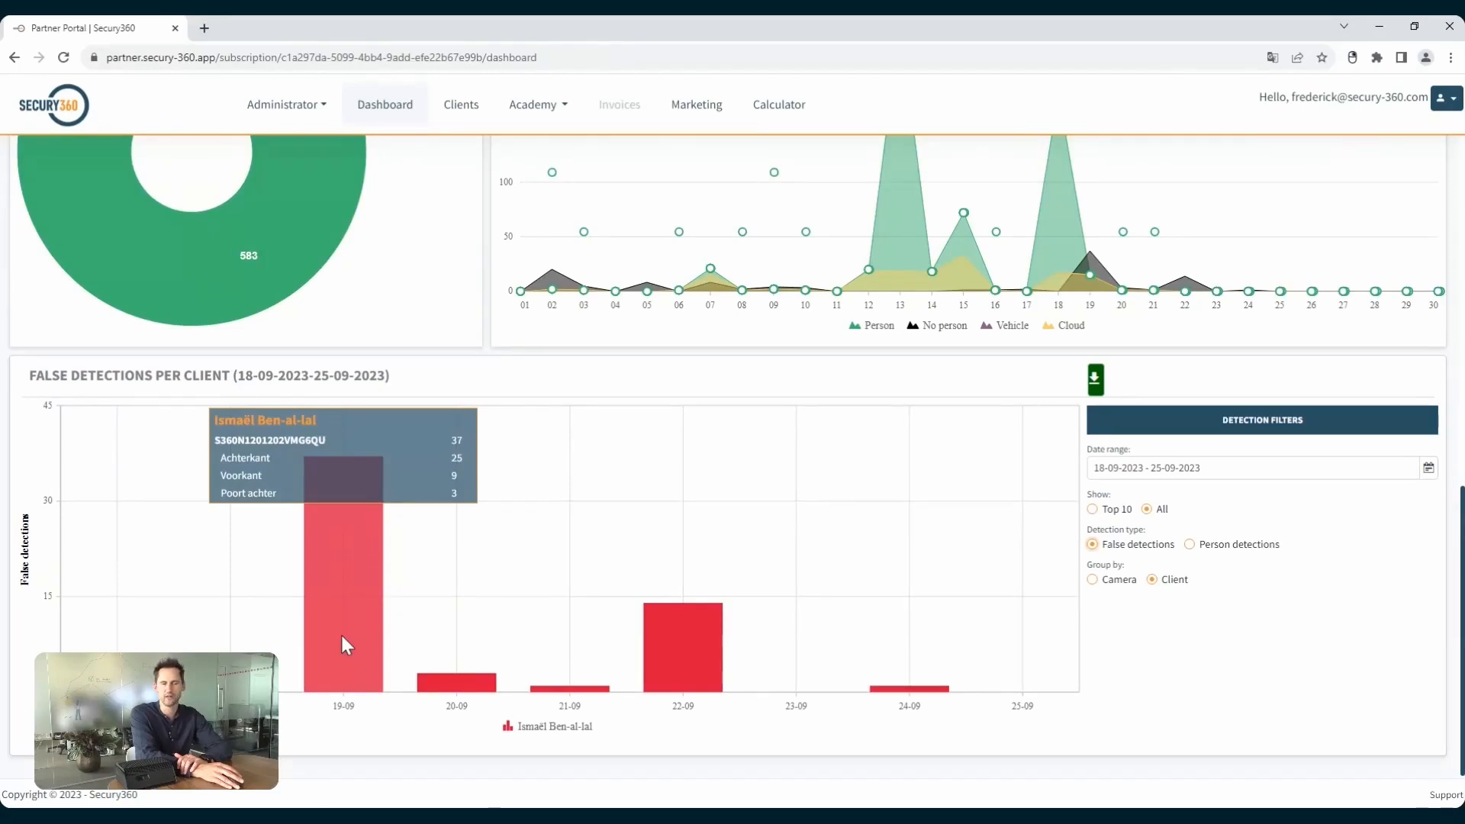
mouse_move(647, 658)
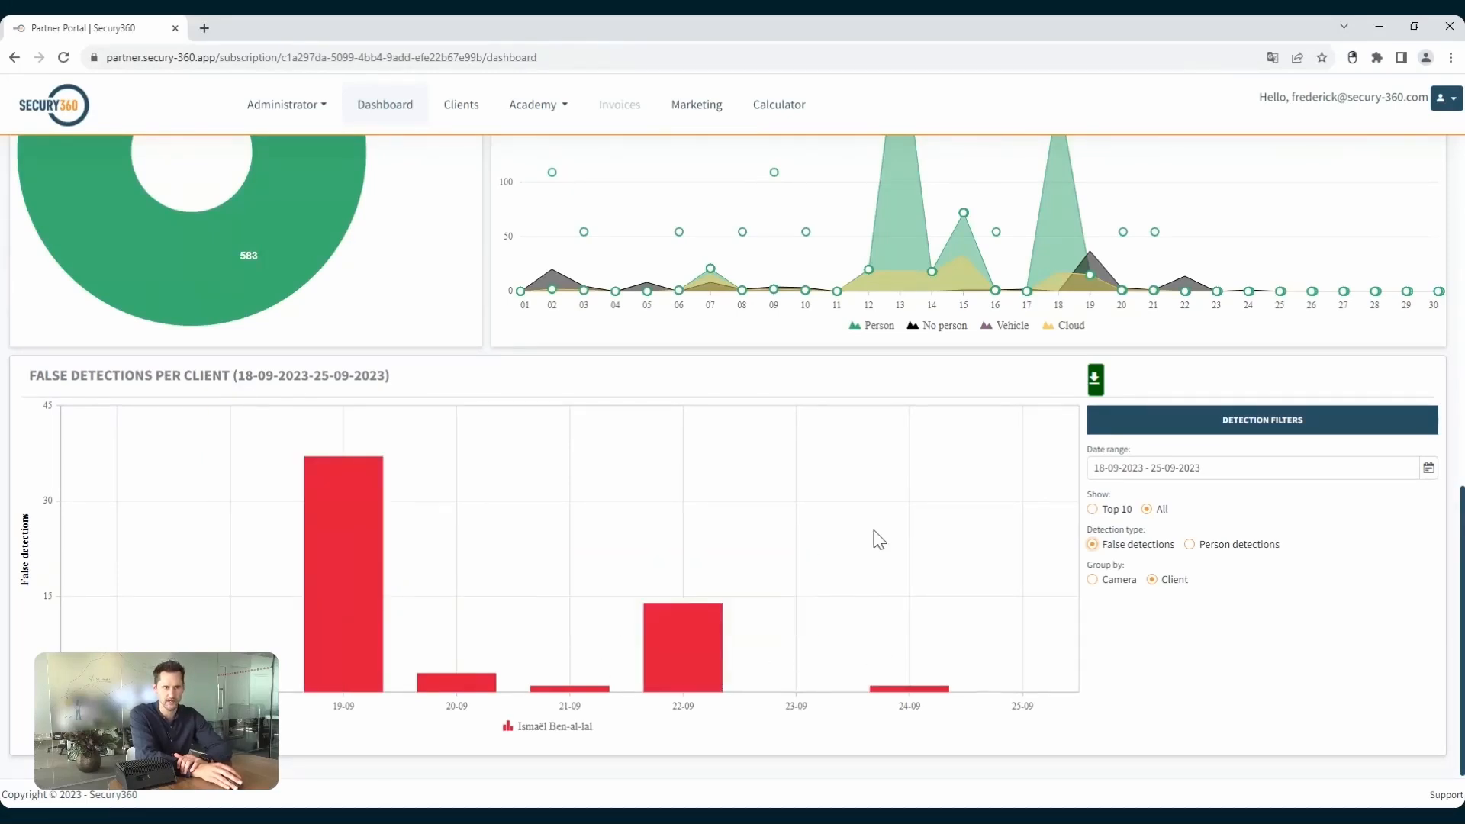
Add a new project in the calculator and name it "test web".
scroll(876, 536, up, 10)
scroll(869, 540, up, 1)
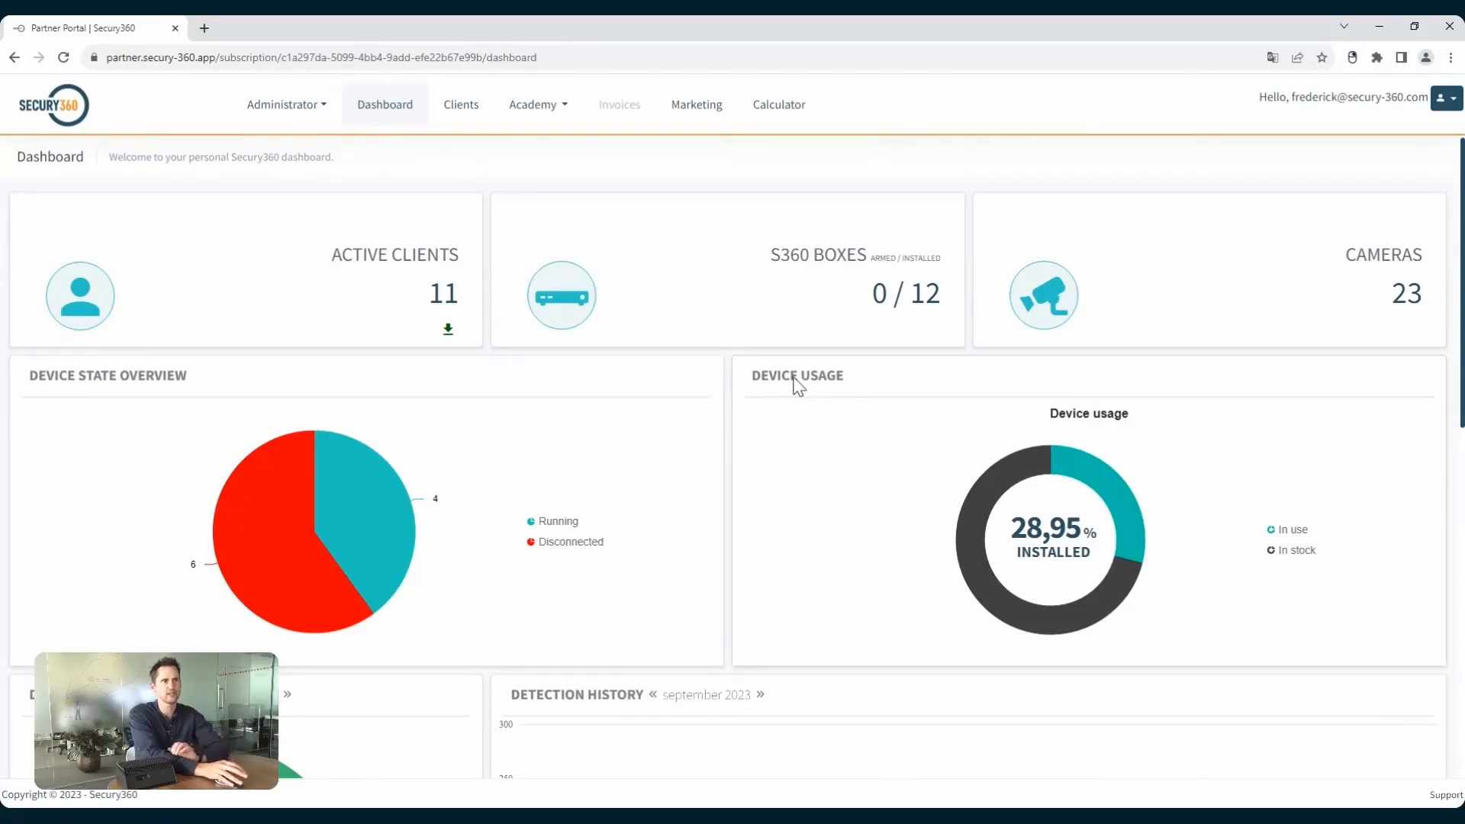
click(778, 105)
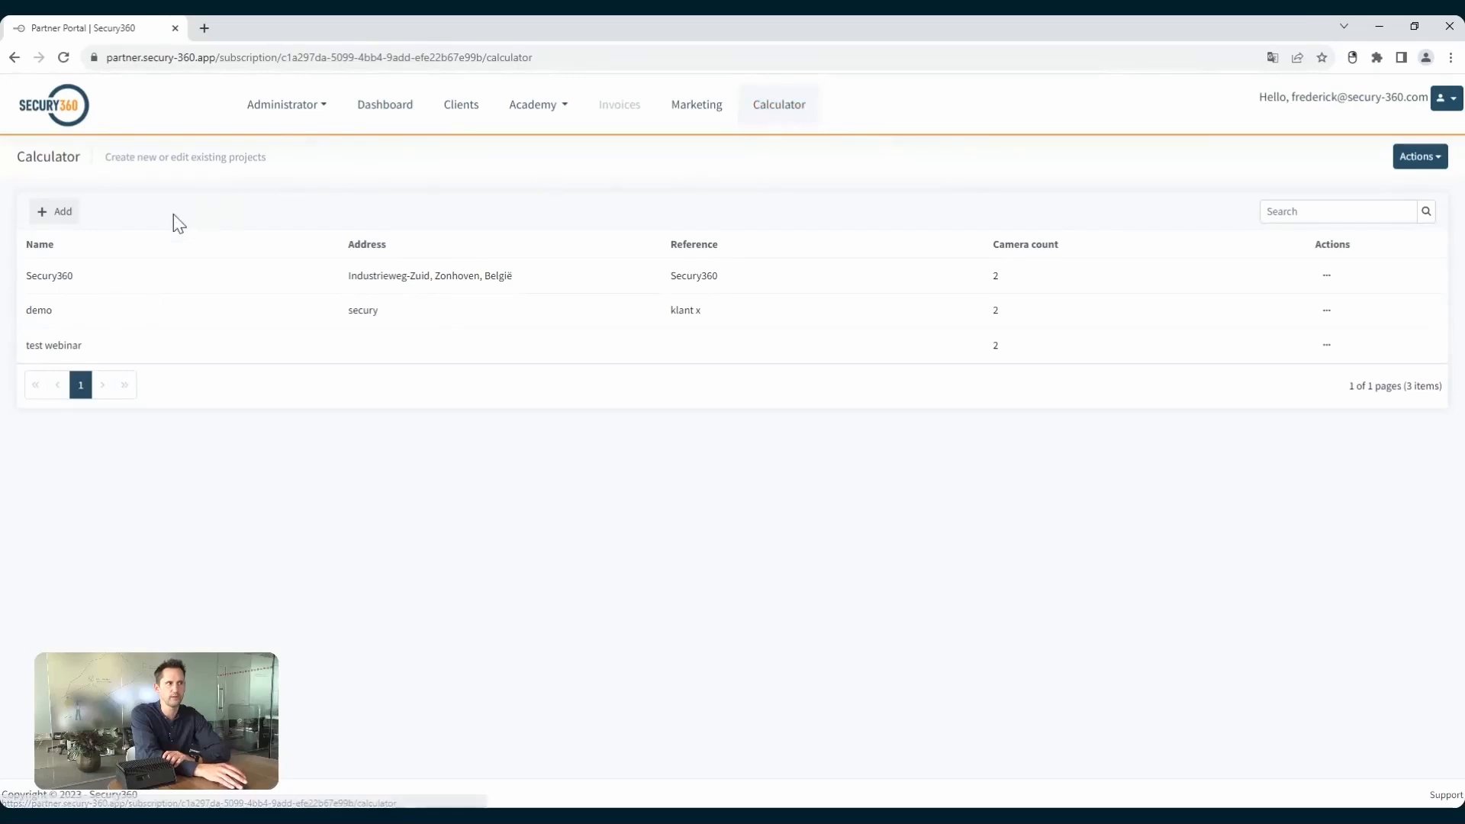
click(63, 219)
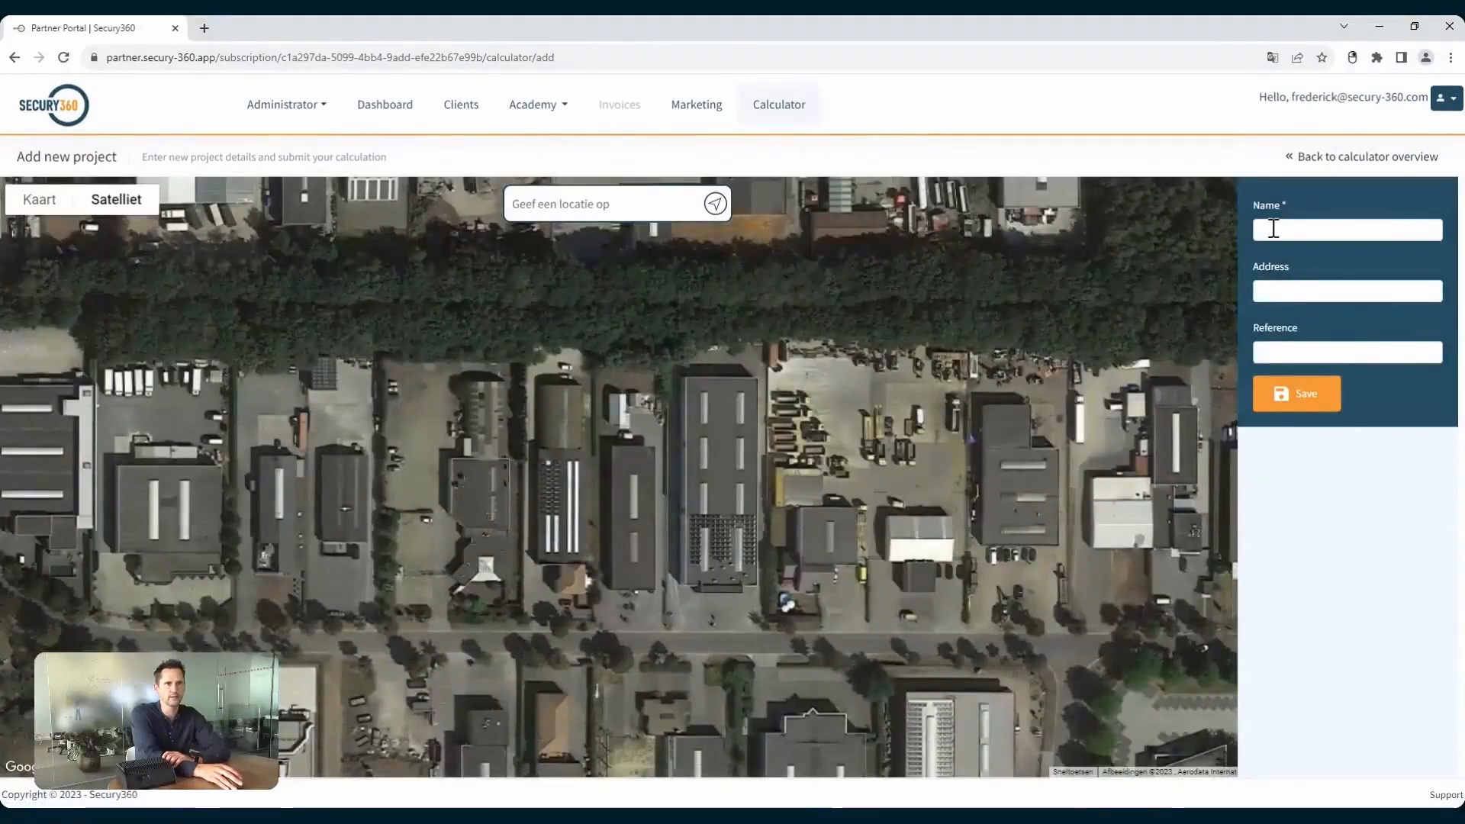
click(1273, 229)
text(test web)
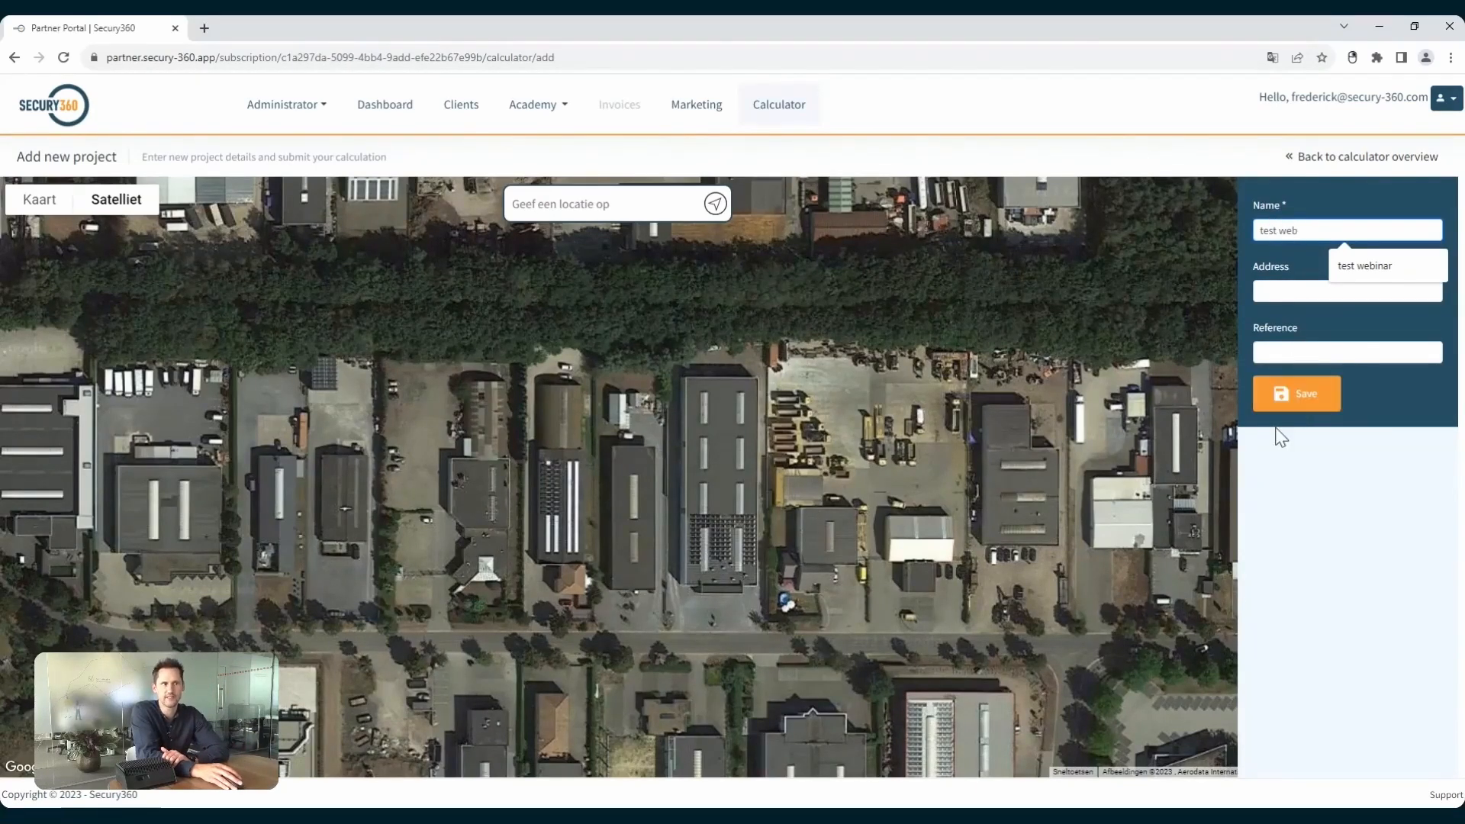
Fill in the project location from the current position and frame the building on the satellite map.
click(583, 205)
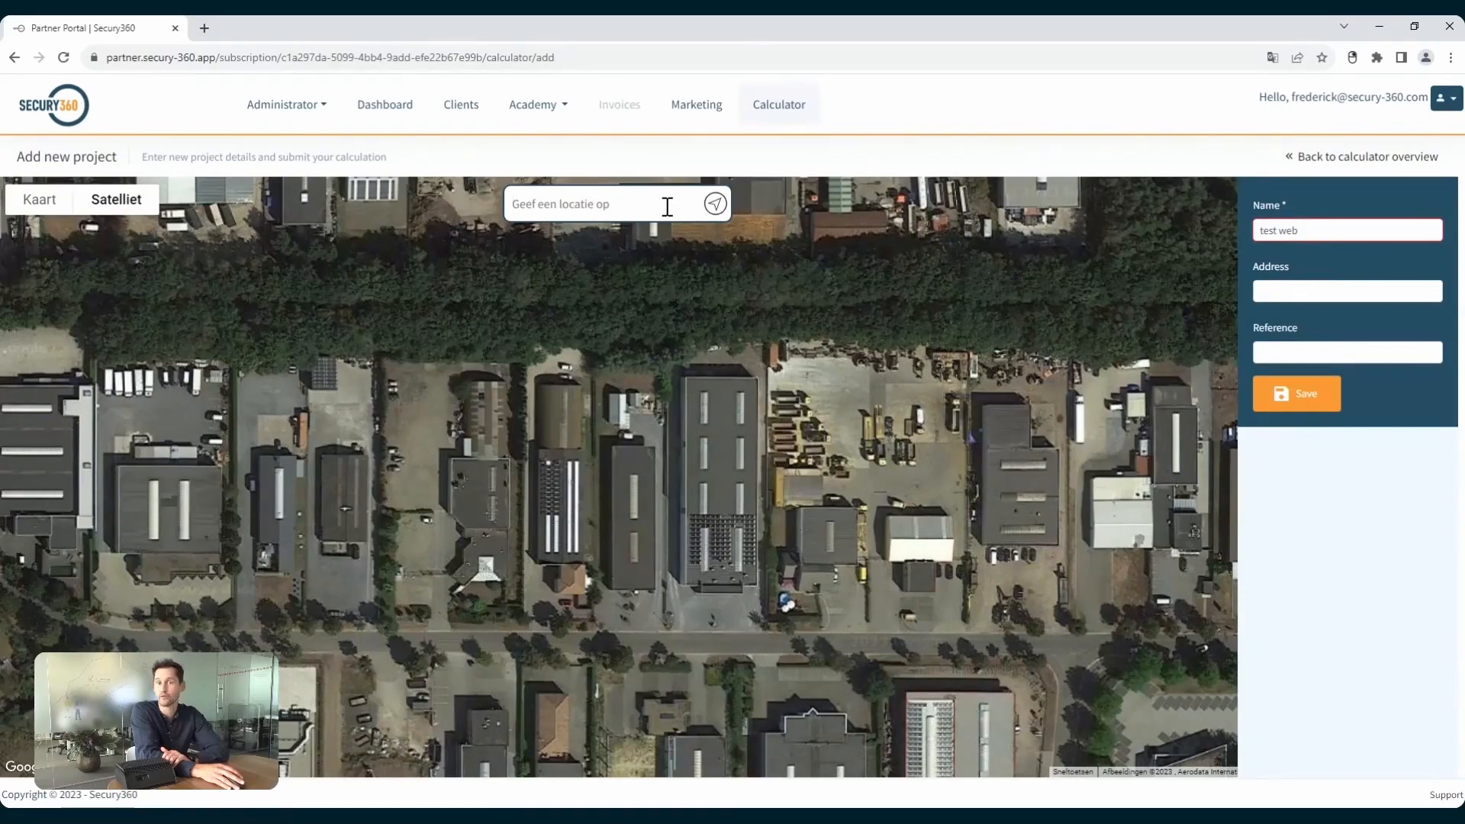
click(714, 204)
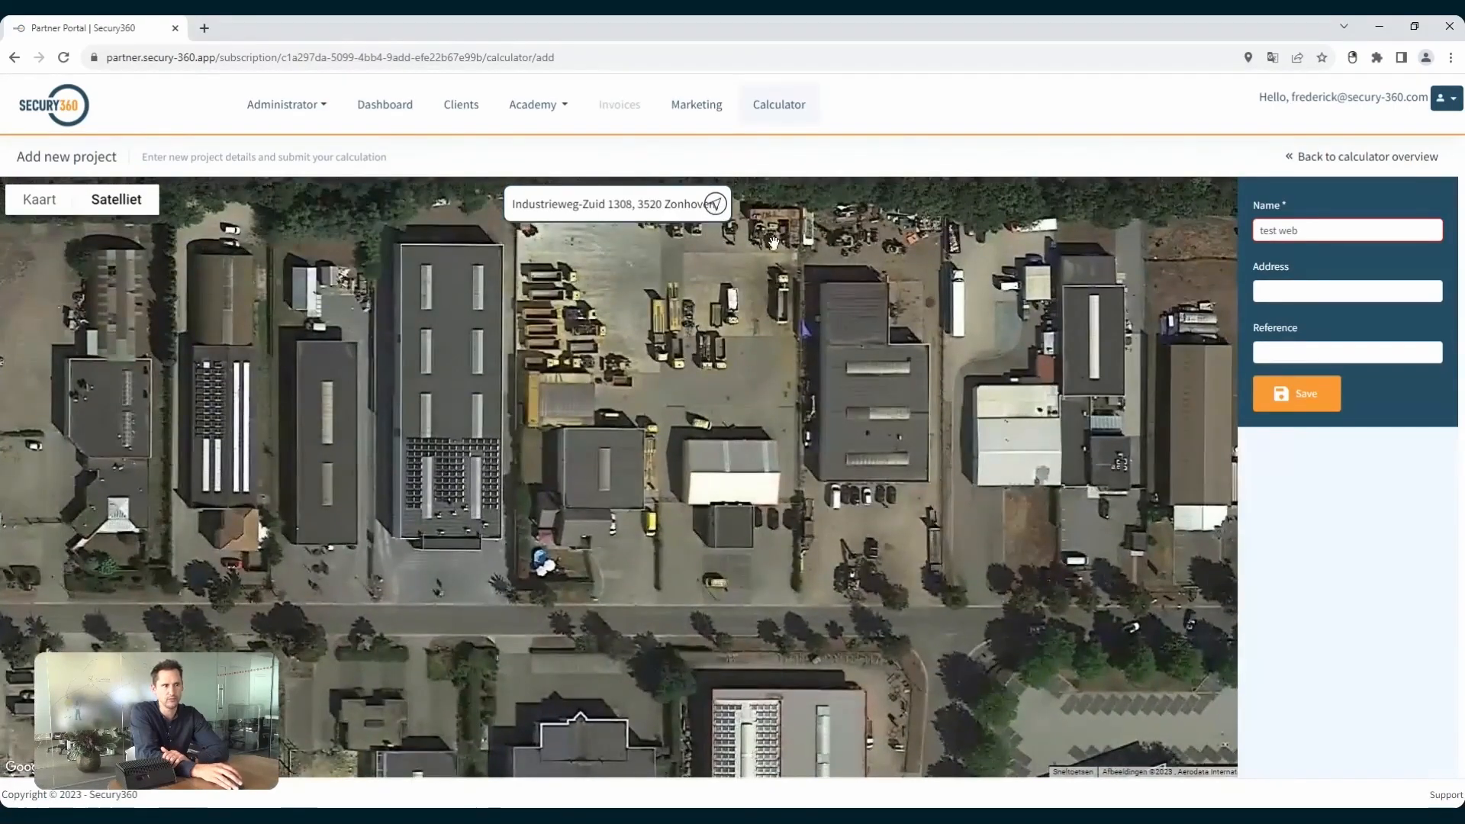
scroll(465, 415, down, 1)
scroll(465, 416, up, 1)
drag(465, 416, 631, 432)
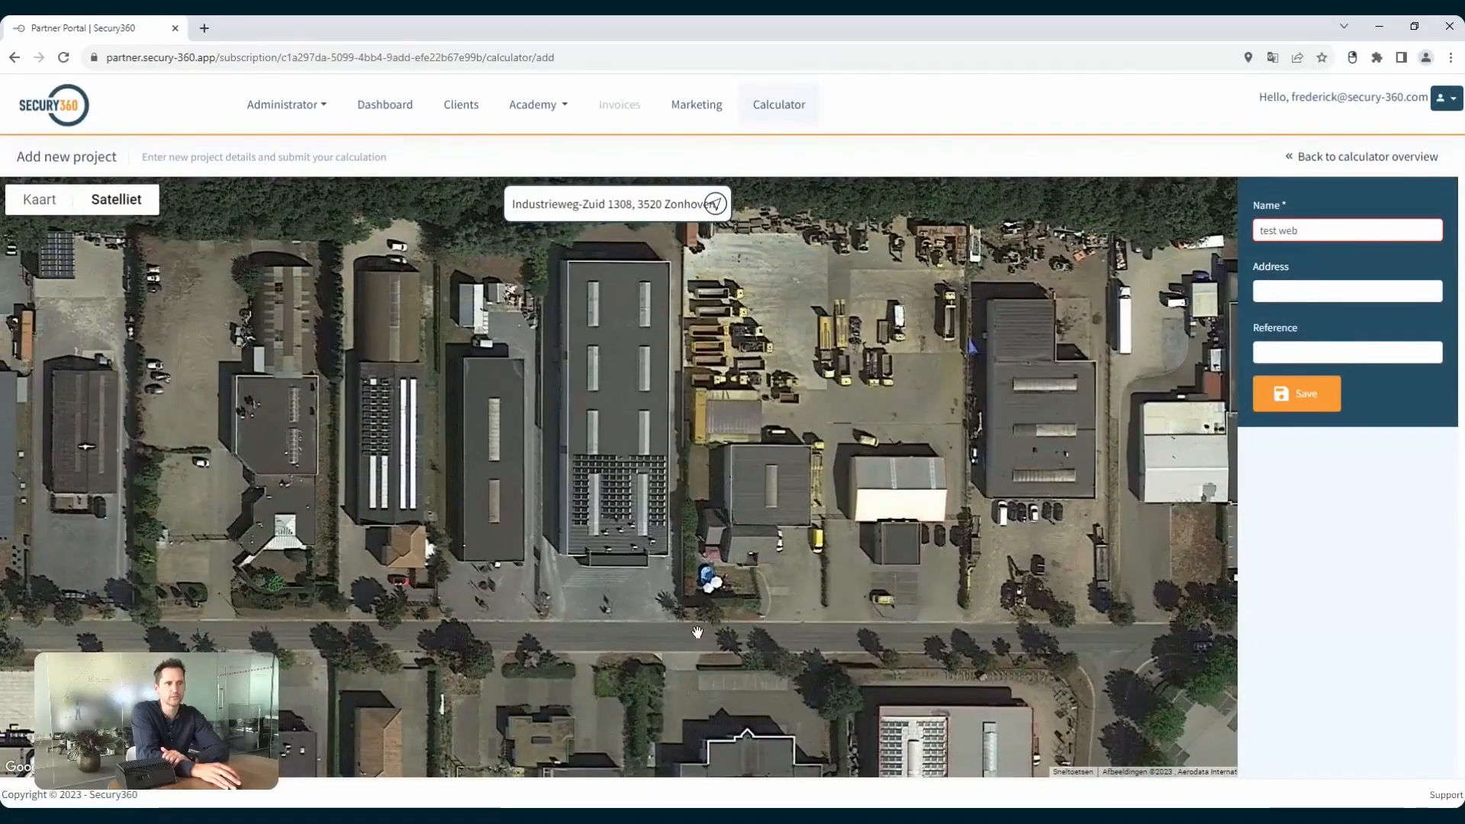
Place a first camera at the roadside in front of the large building and narrow its viewing angle to 90 degrees.
click(683, 610)
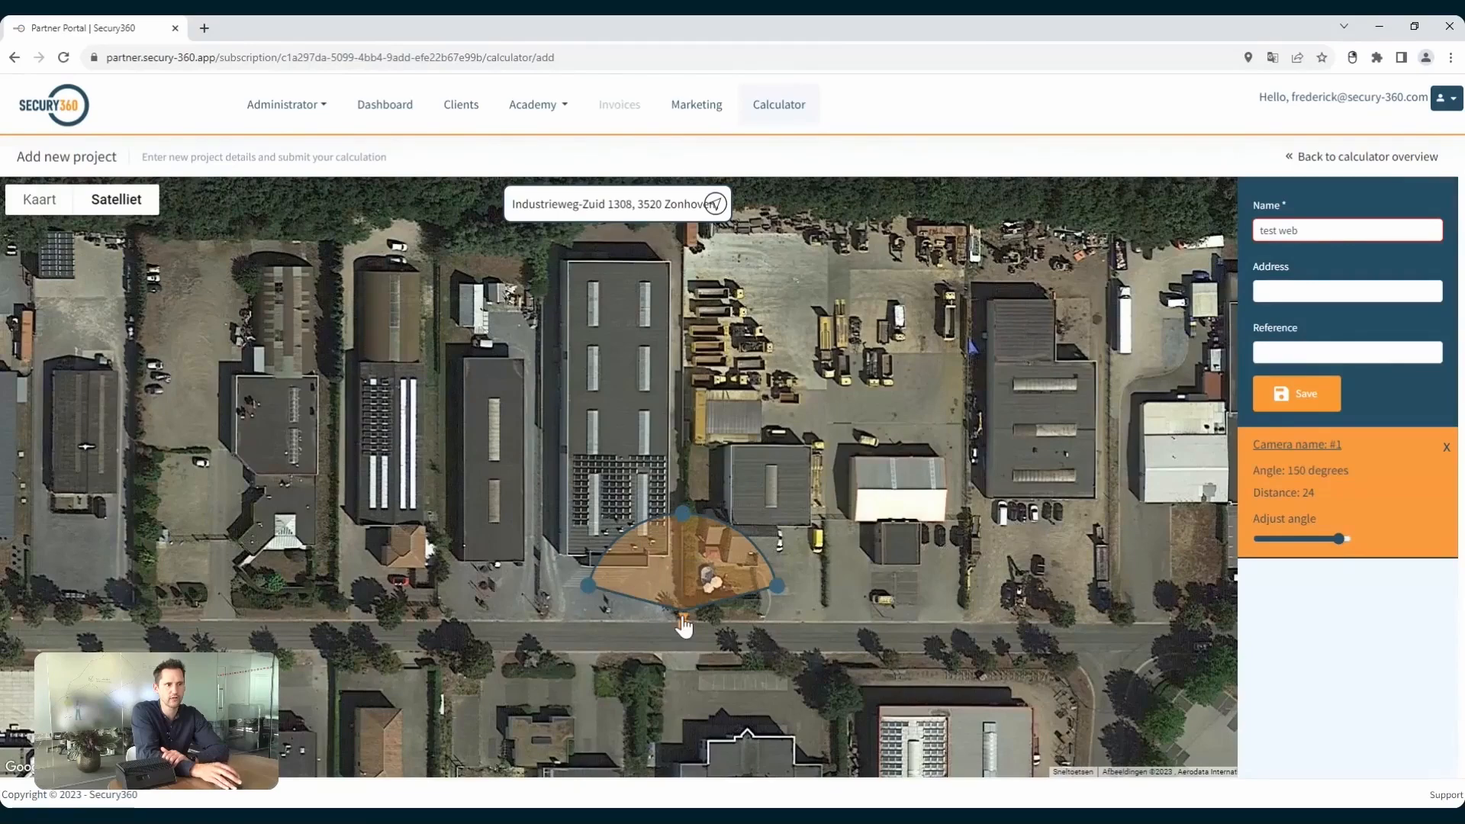
drag(678, 616, 670, 617)
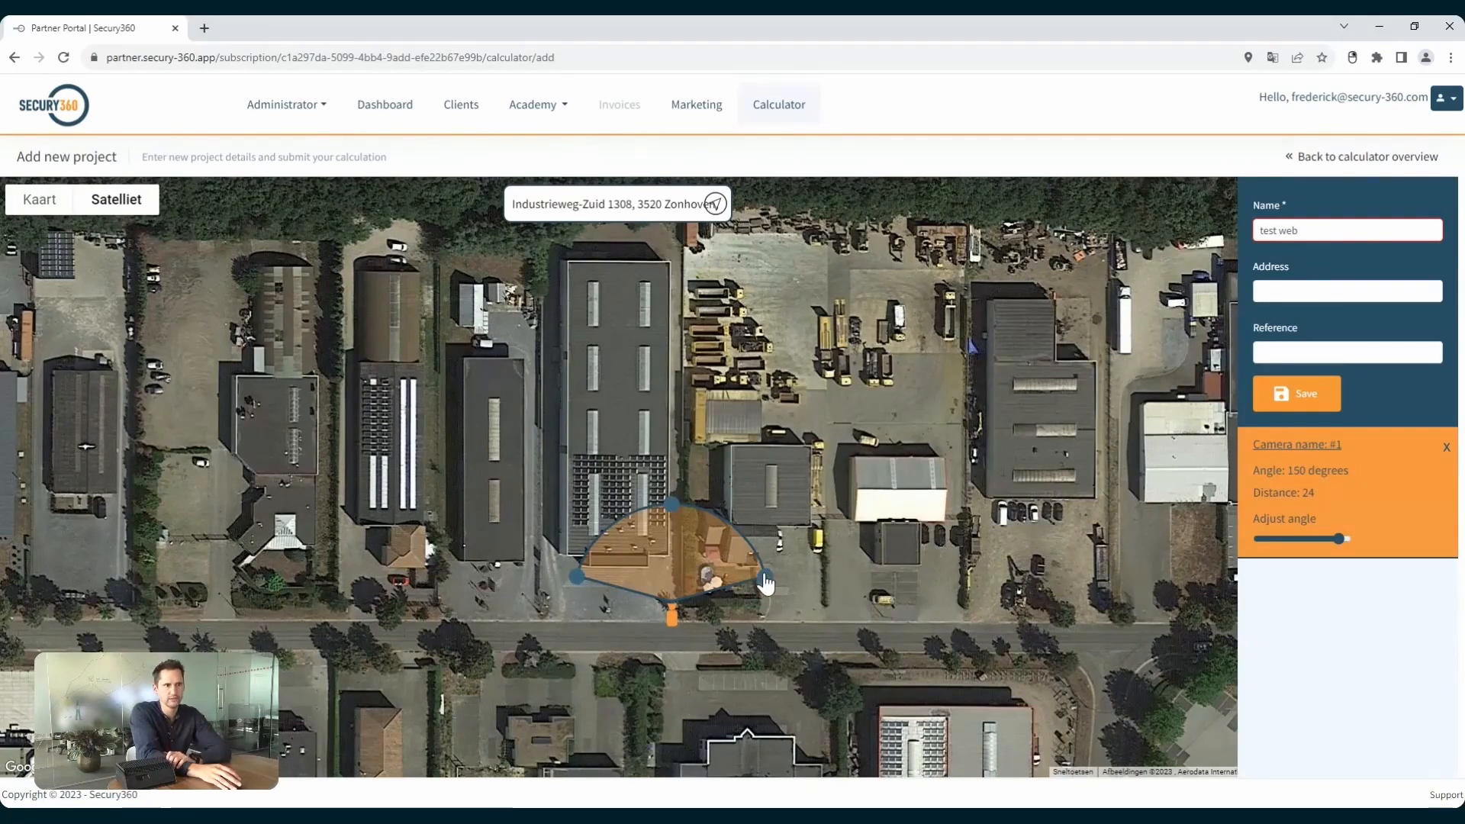
drag(765, 581, 734, 561)
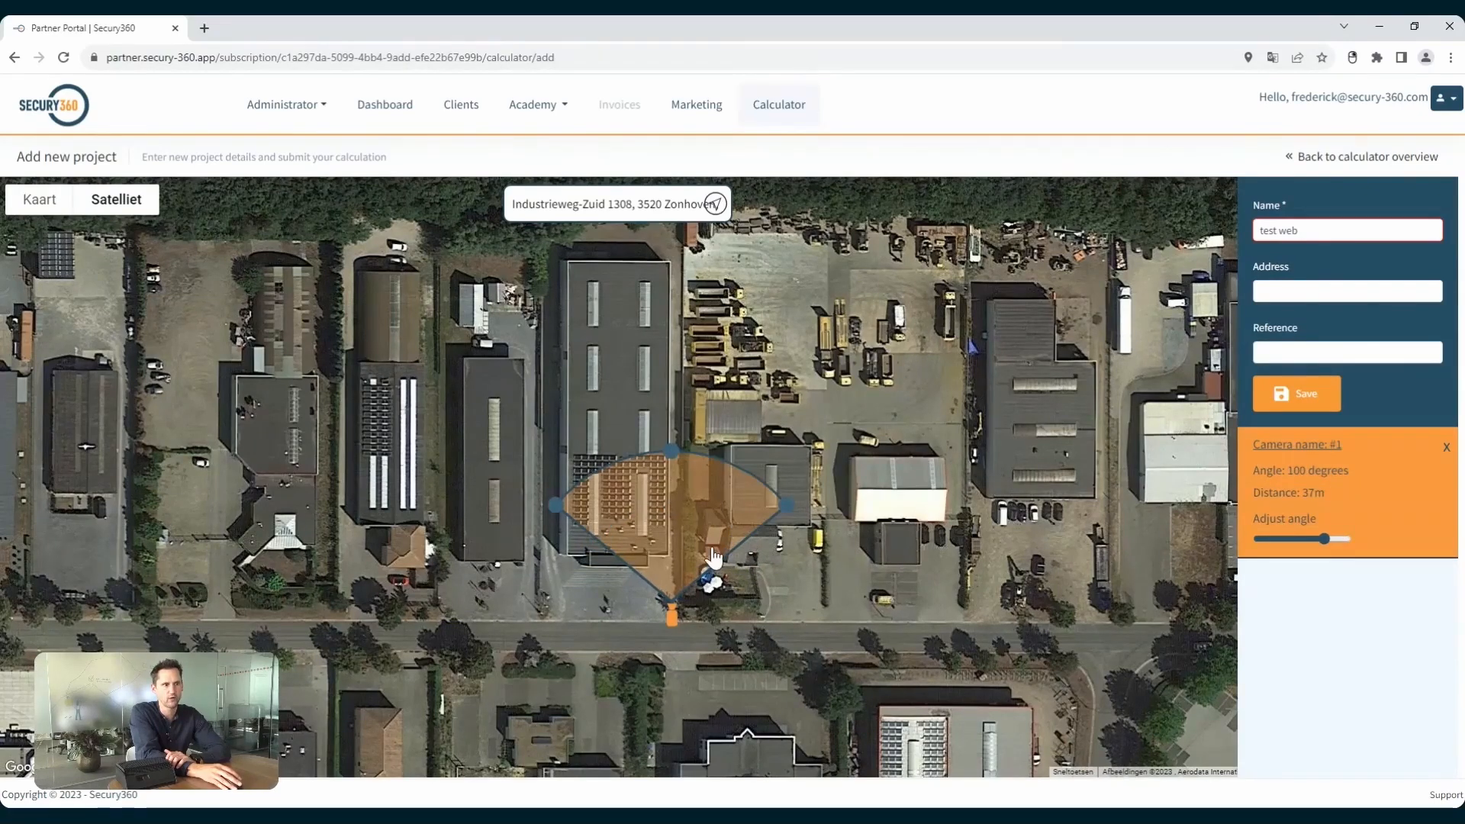
drag(772, 513, 786, 488)
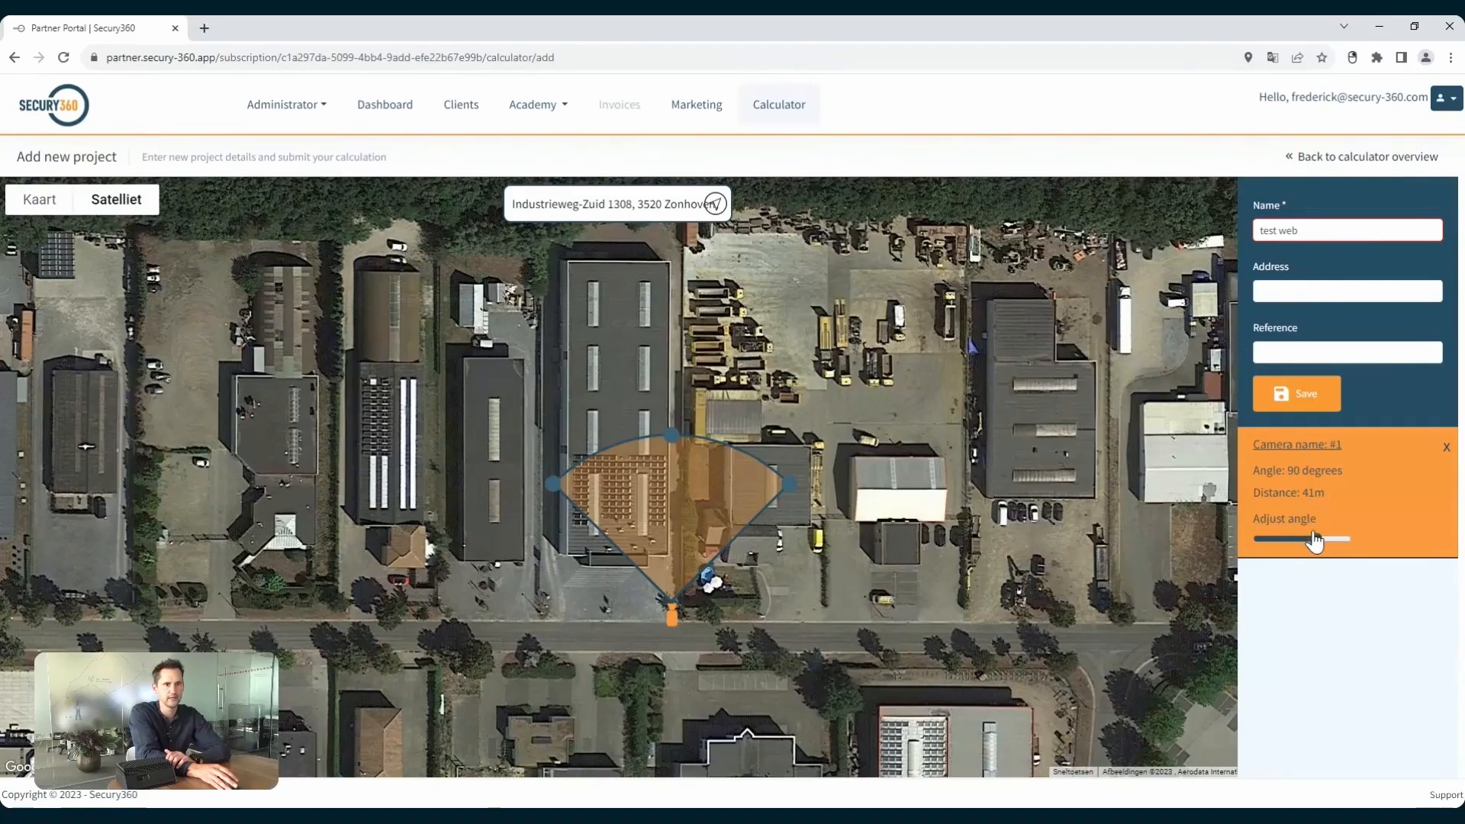
Try viewing angles of 20 and 180 degrees on the first camera and settle on 40 degrees.
drag(1316, 538, 1266, 538)
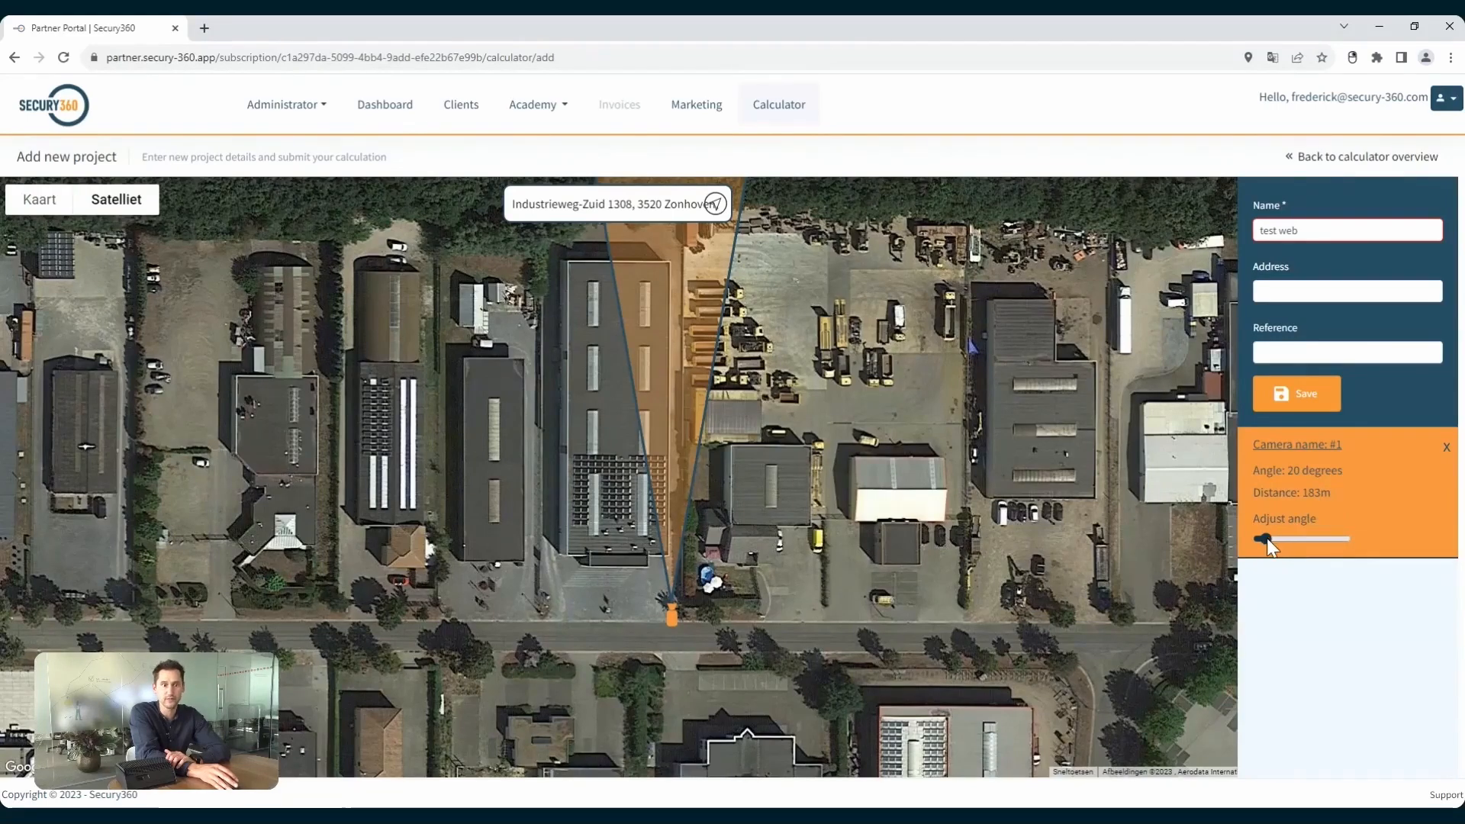
drag(1266, 541, 1360, 533)
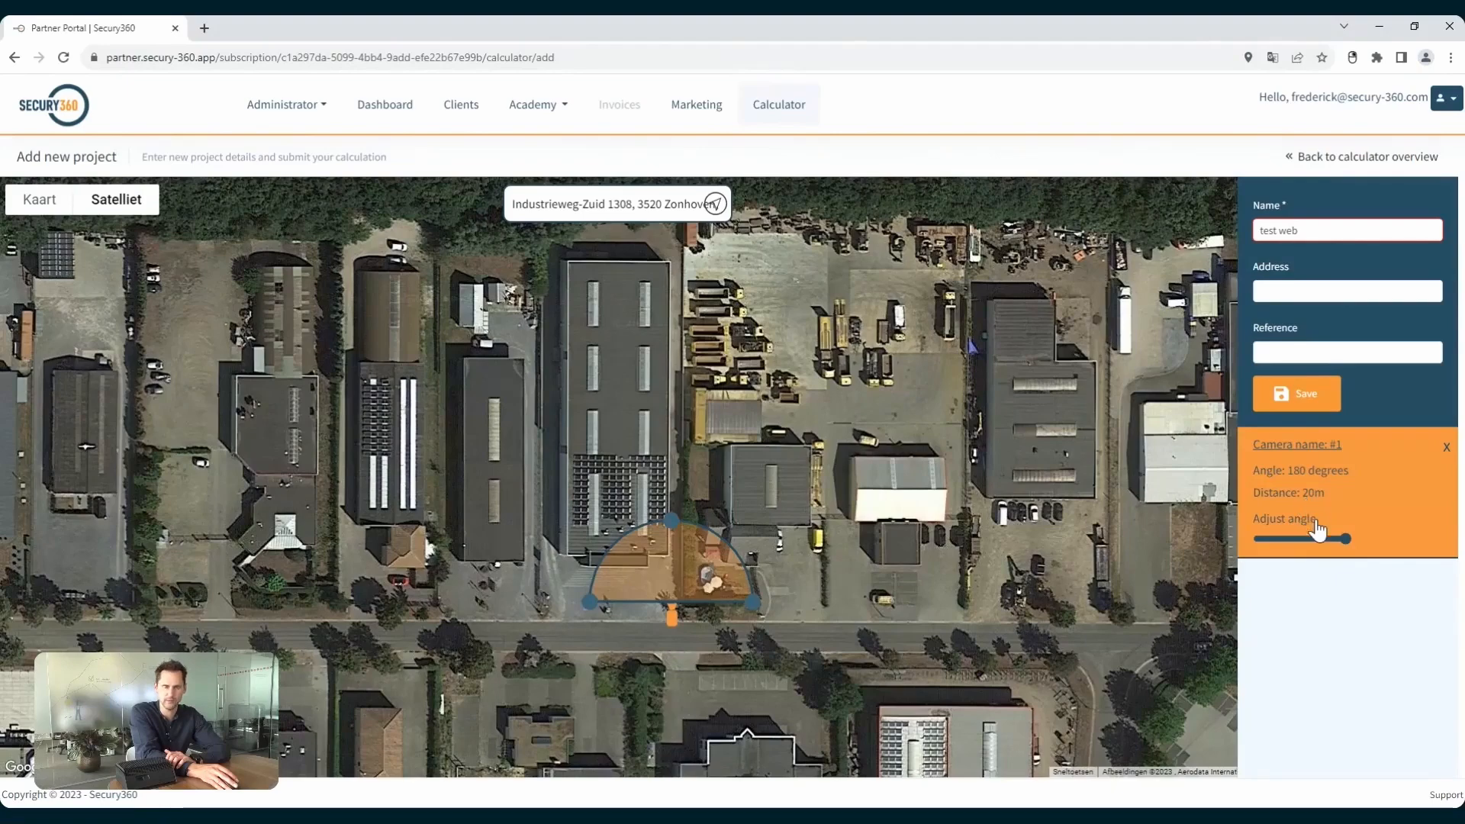
drag(1344, 537, 1281, 562)
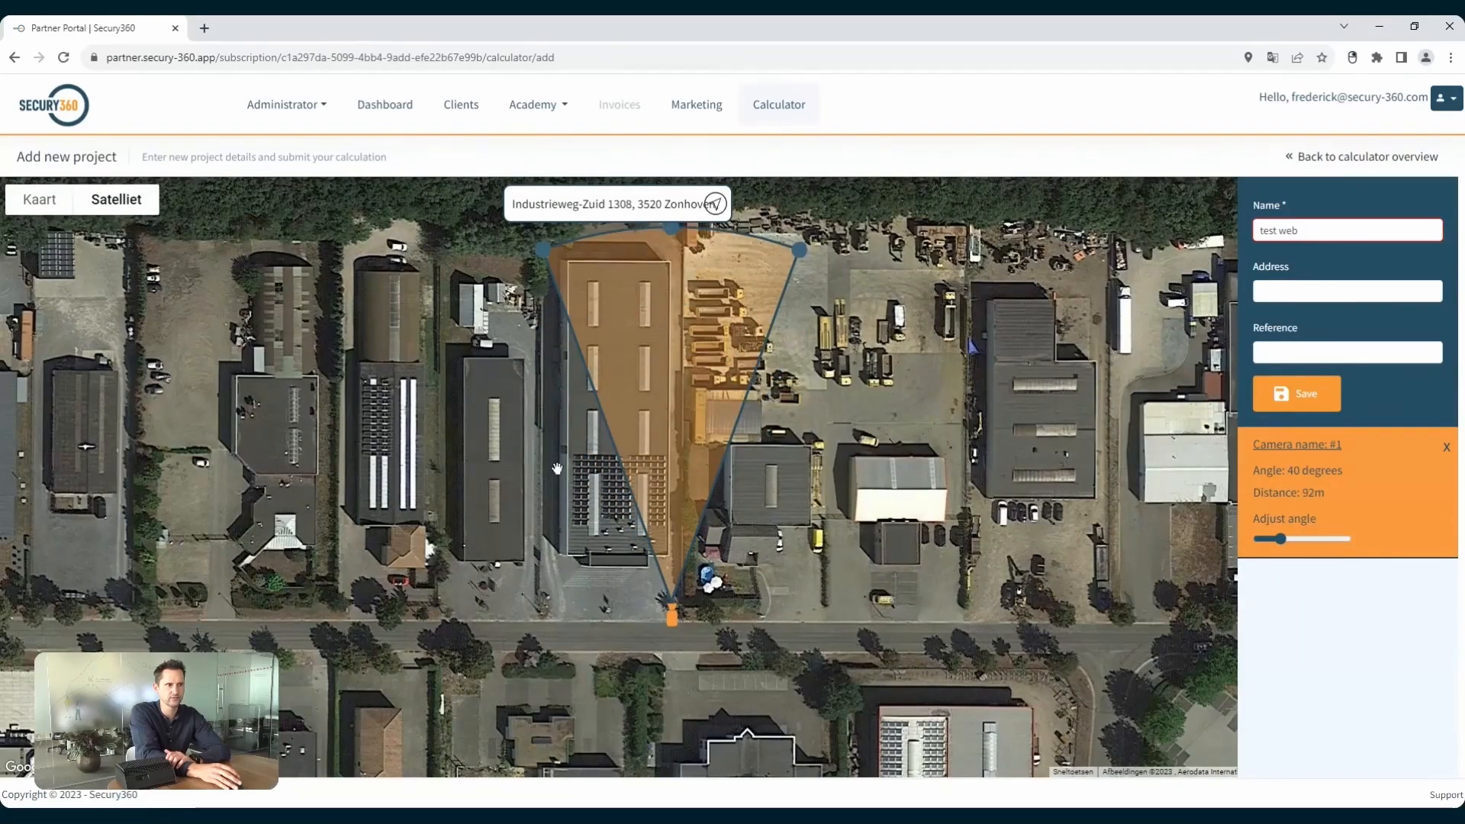
Place a second camera behind the building, turn it to face the road, and set its angle to 40 degrees.
click(554, 231)
drag(555, 233, 559, 325)
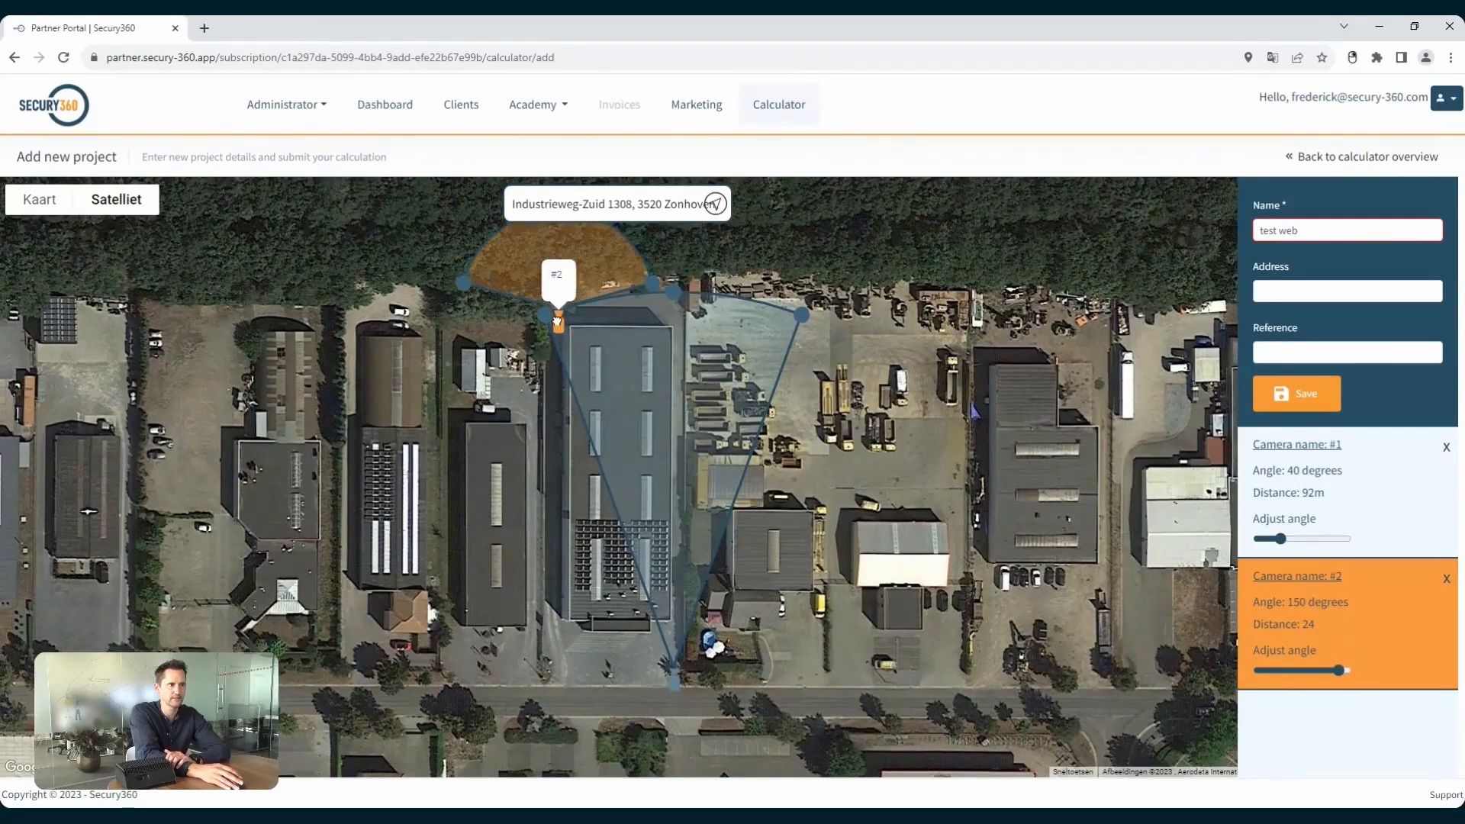
scroll(580, 305, down, 2)
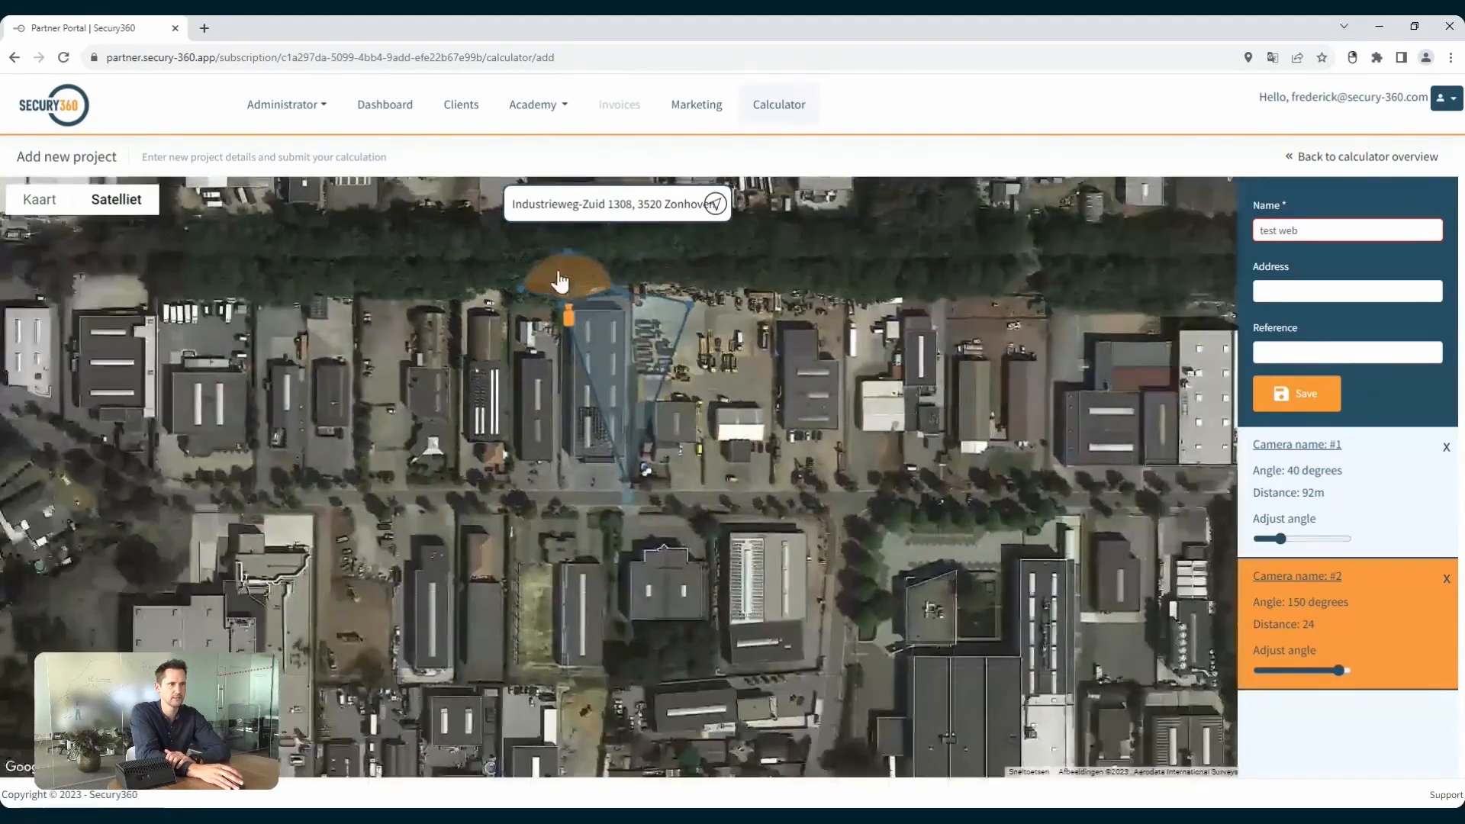
drag(553, 267, 573, 380)
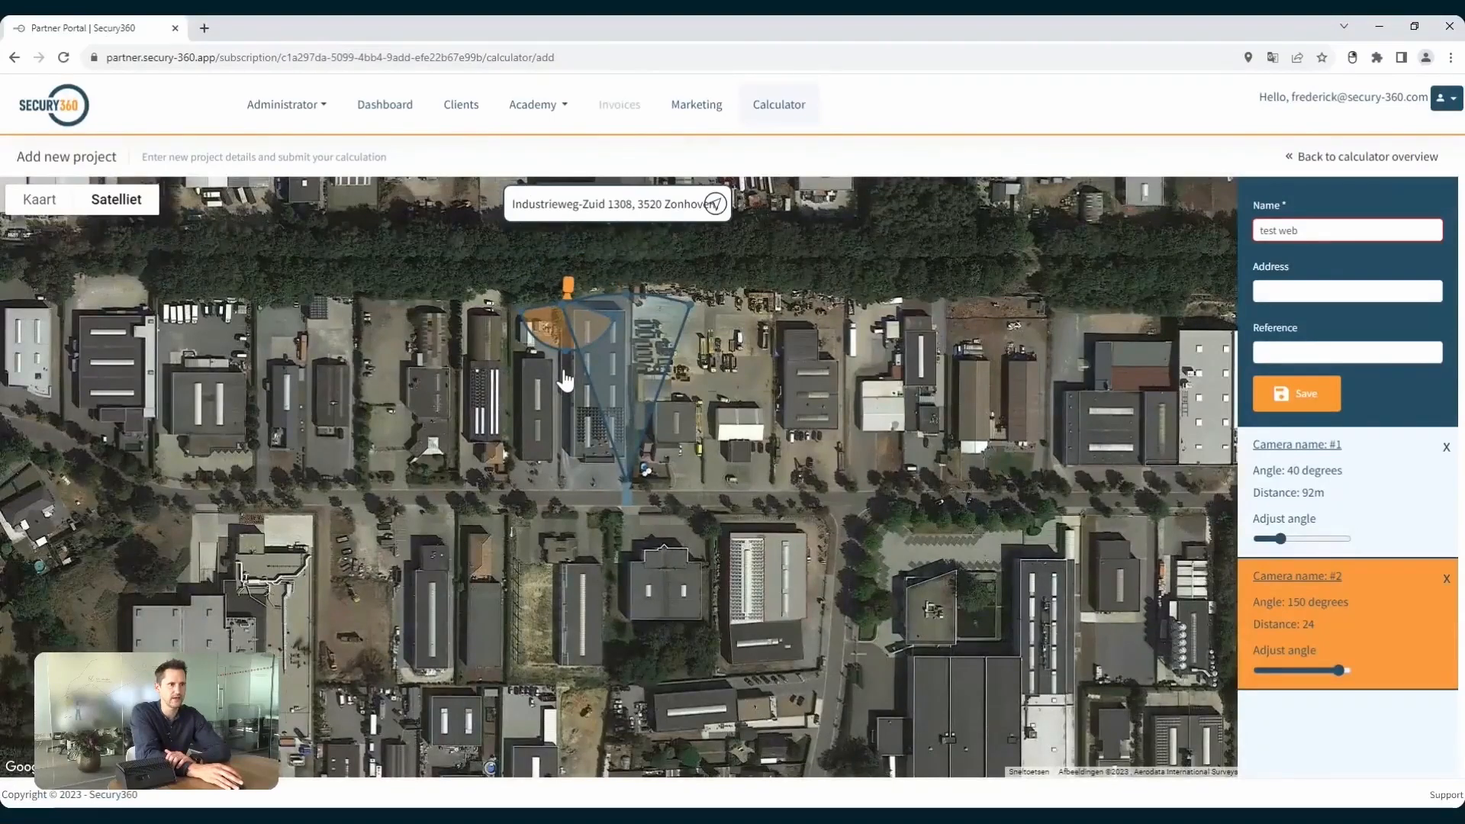
drag(614, 330, 592, 359)
drag(621, 409, 556, 494)
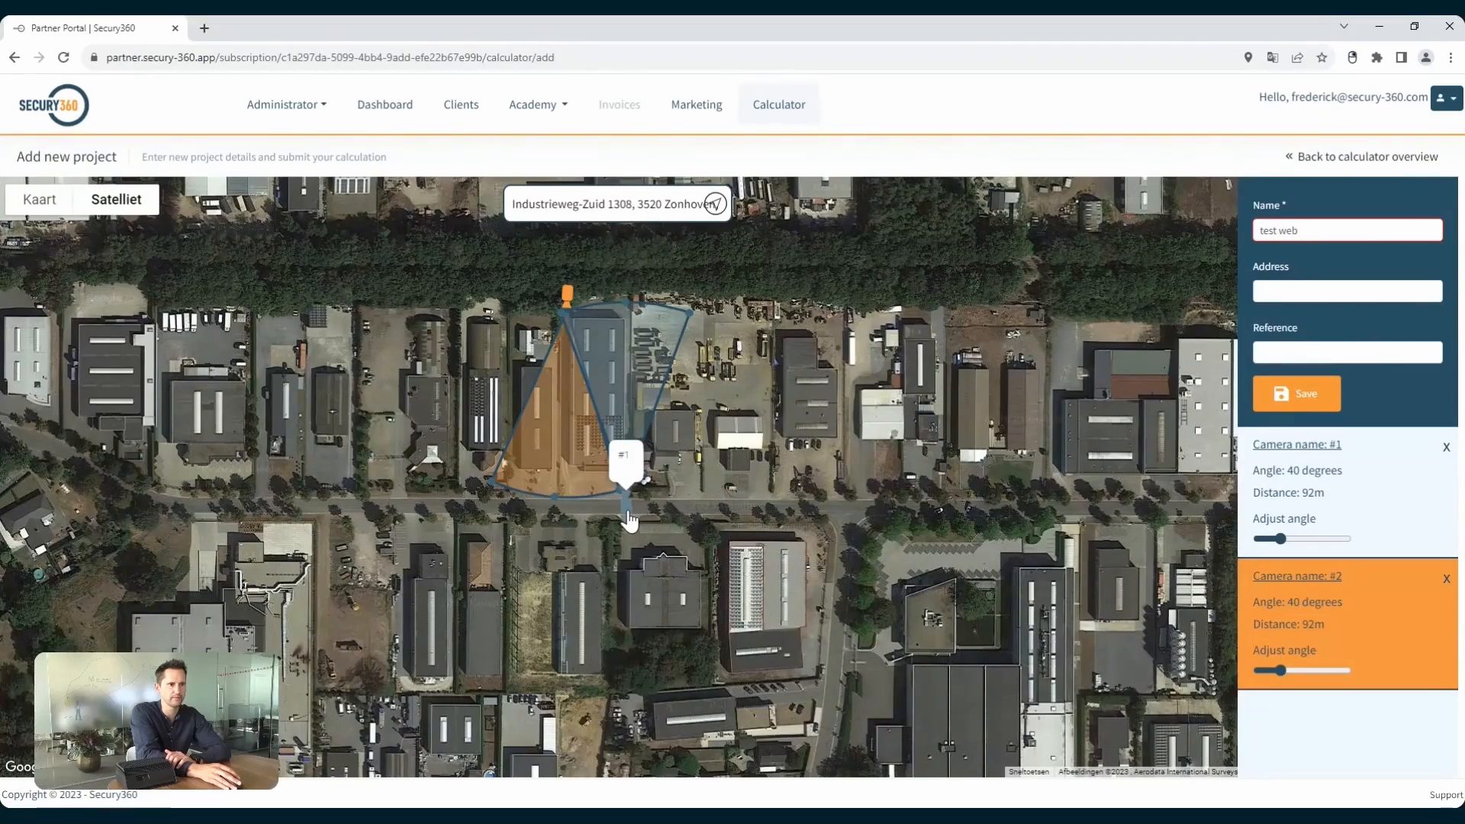
Place a third camera beside the first at the roadside, aimed diagonally across the building front with a 90-degree angle.
click(612, 538)
drag(614, 548, 624, 512)
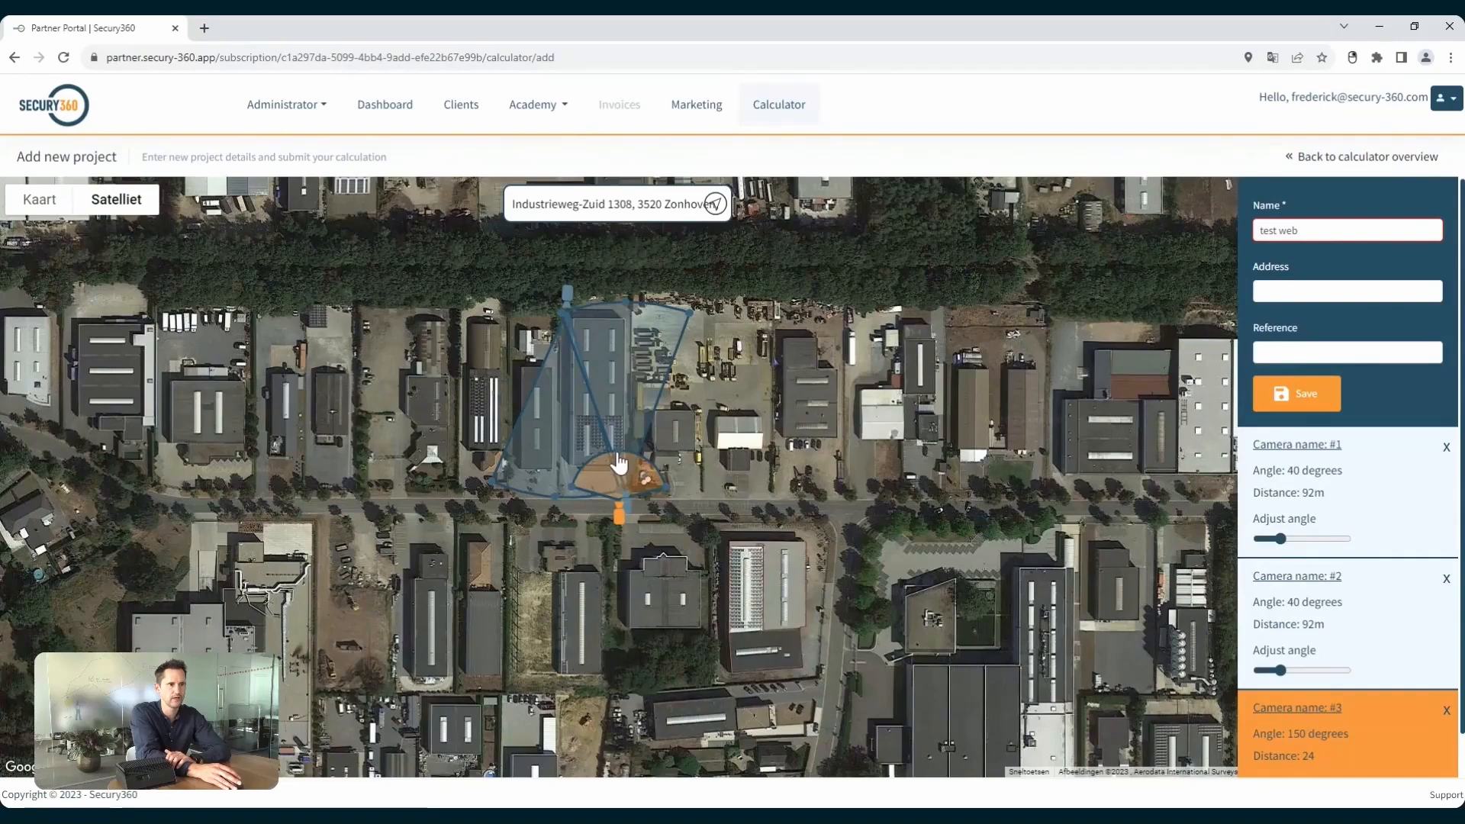
mouse_move(606, 462)
mouse_down()
mouse_move(580, 521)
mouse_move(566, 481)
mouse_move(631, 492)
mouse_up()
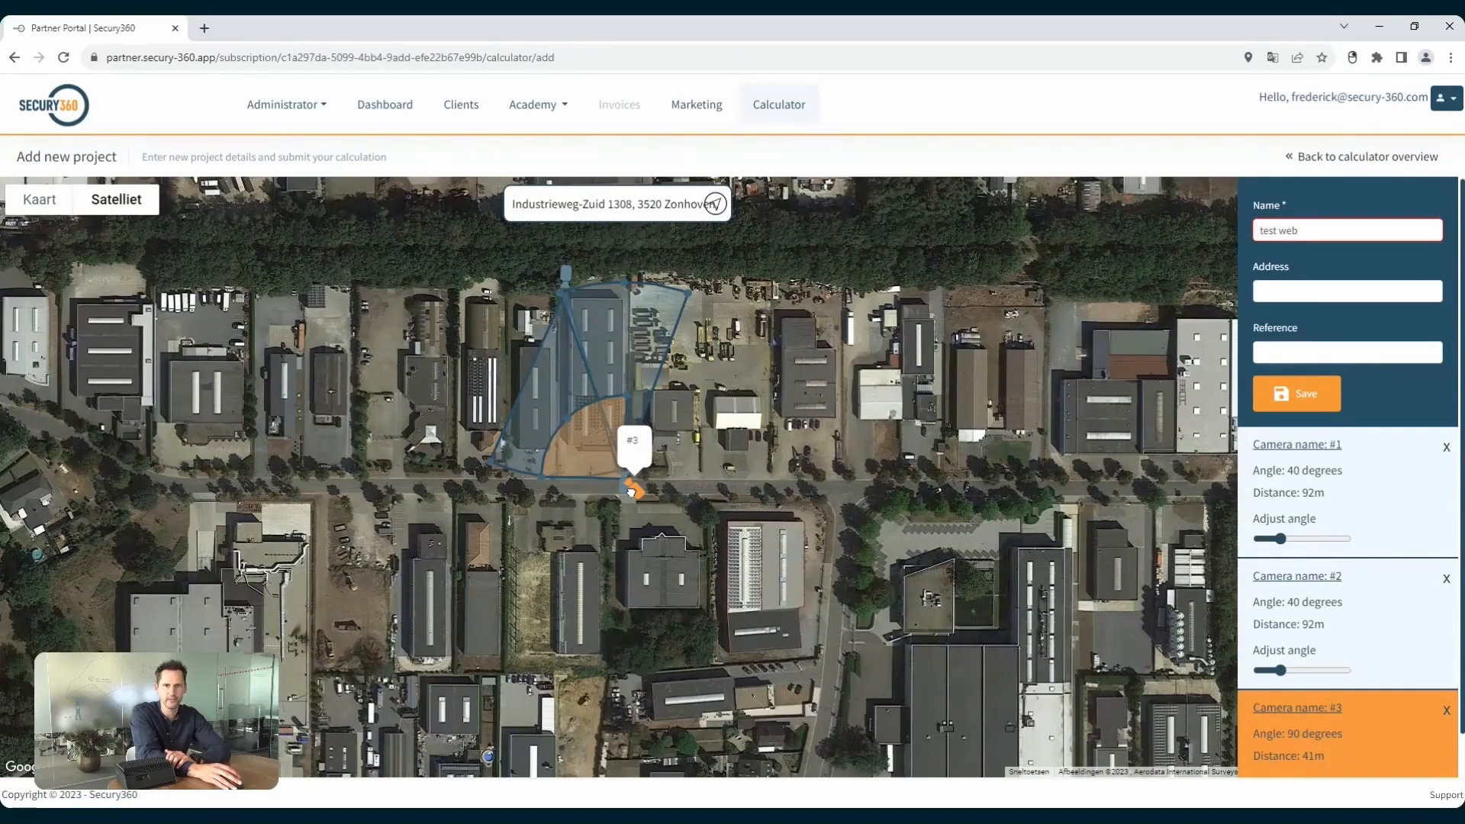
Save the camera project and open the overview of all clients.
click(1309, 404)
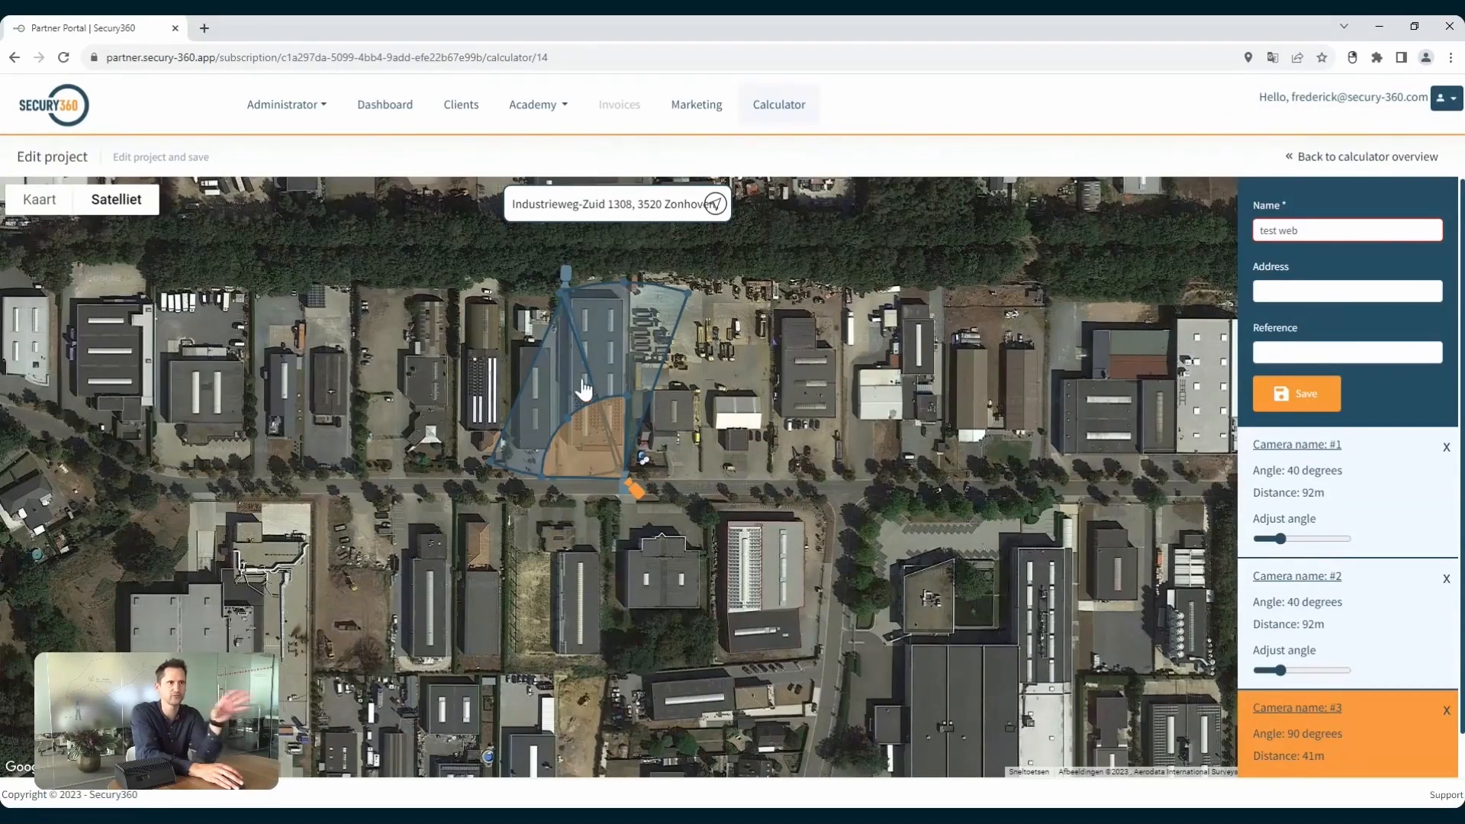
click(460, 113)
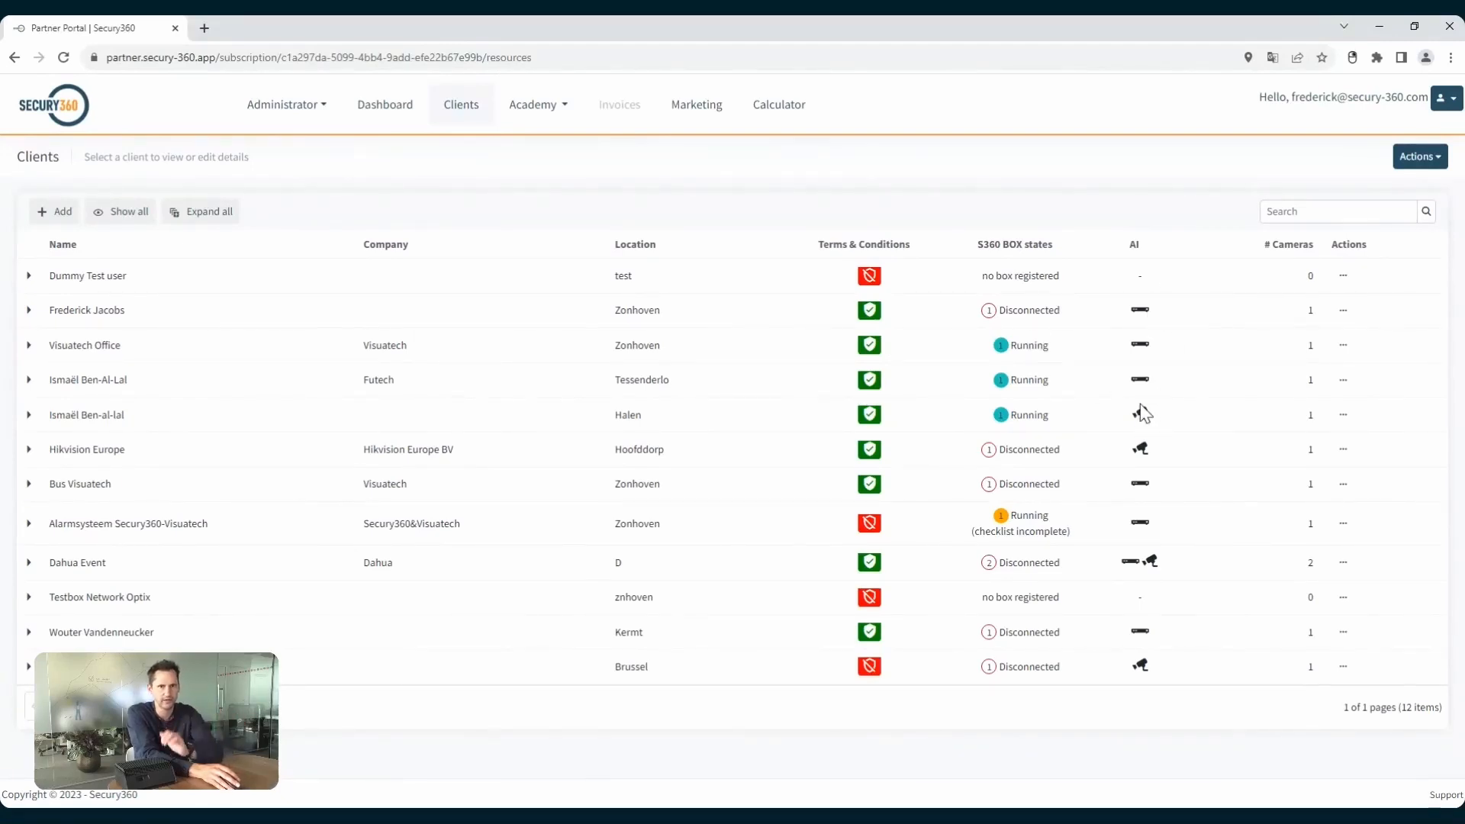
Open the Visuatech Office client and review its client details, including the email field.
click(102, 348)
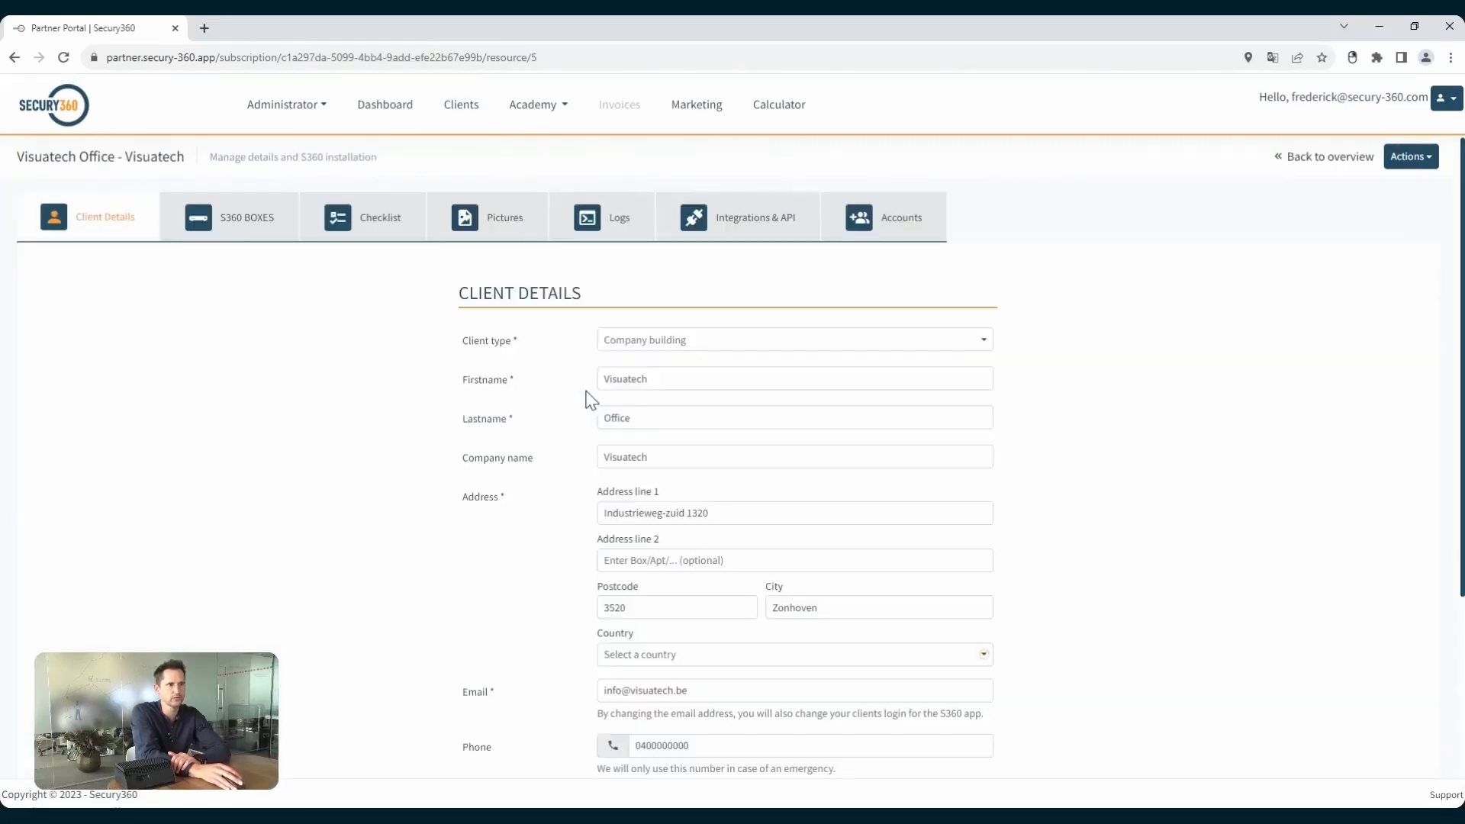
click(447, 112)
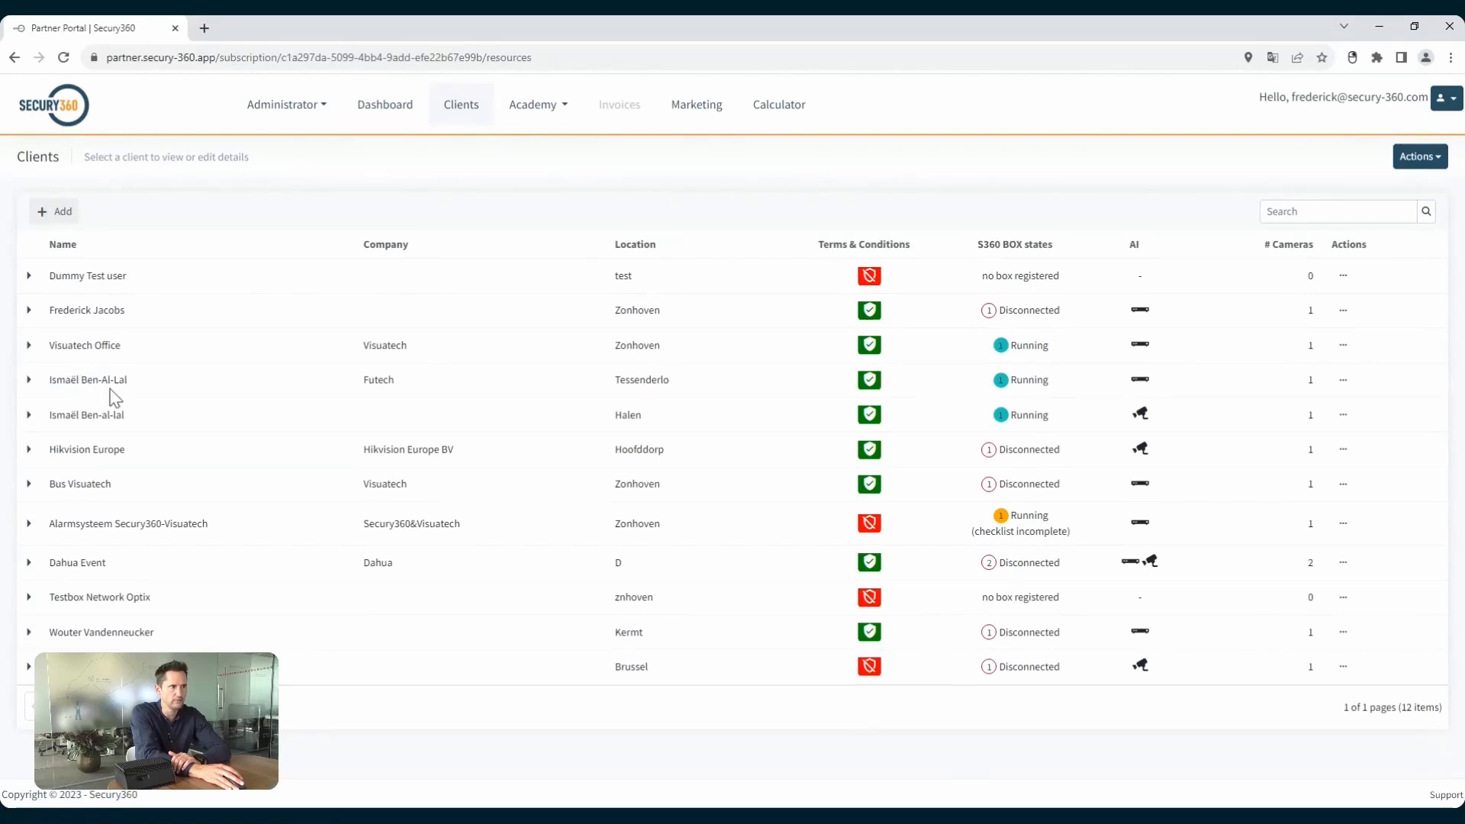
click(79, 346)
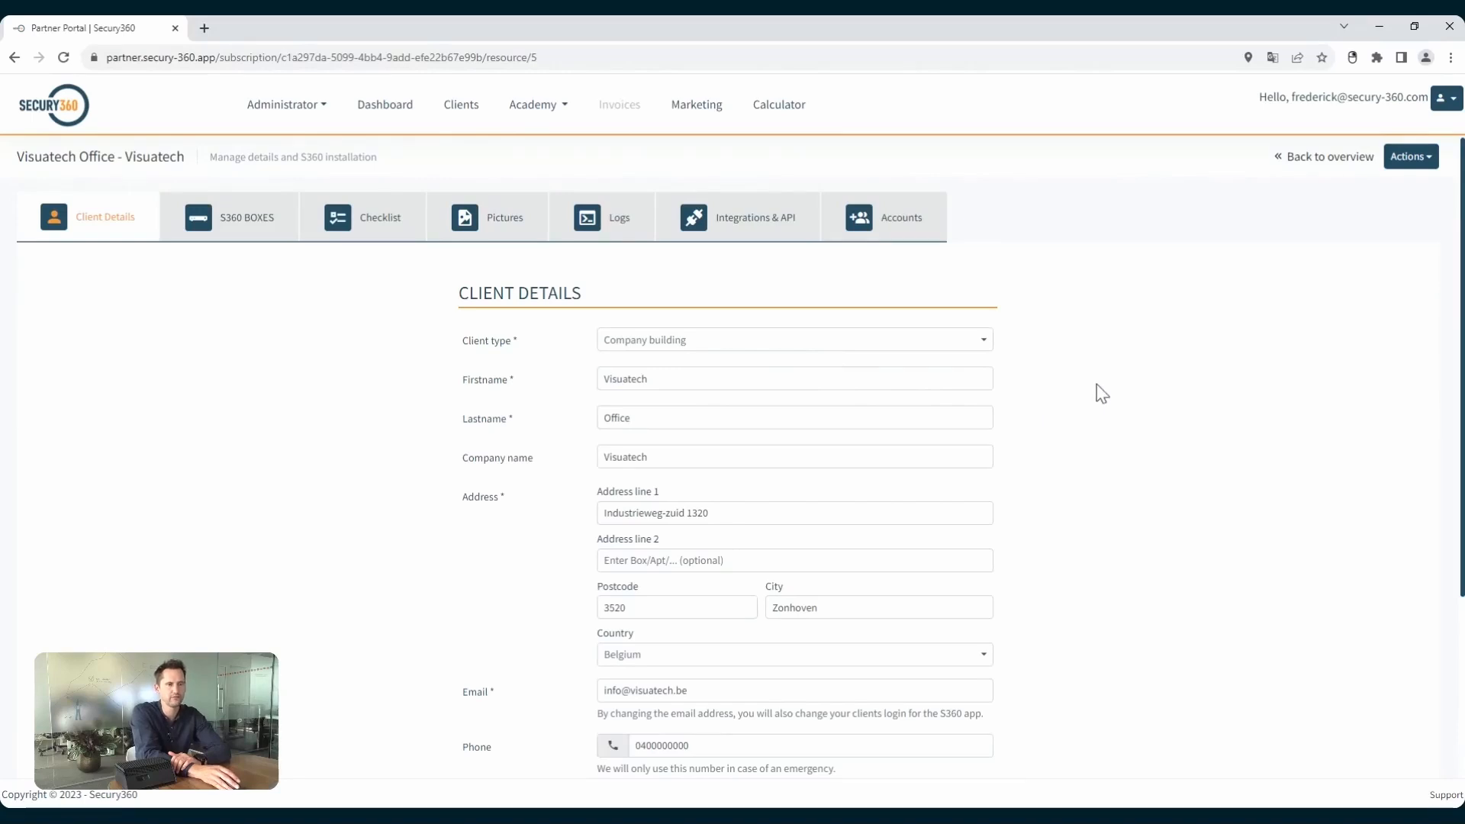
drag(696, 687, 610, 695)
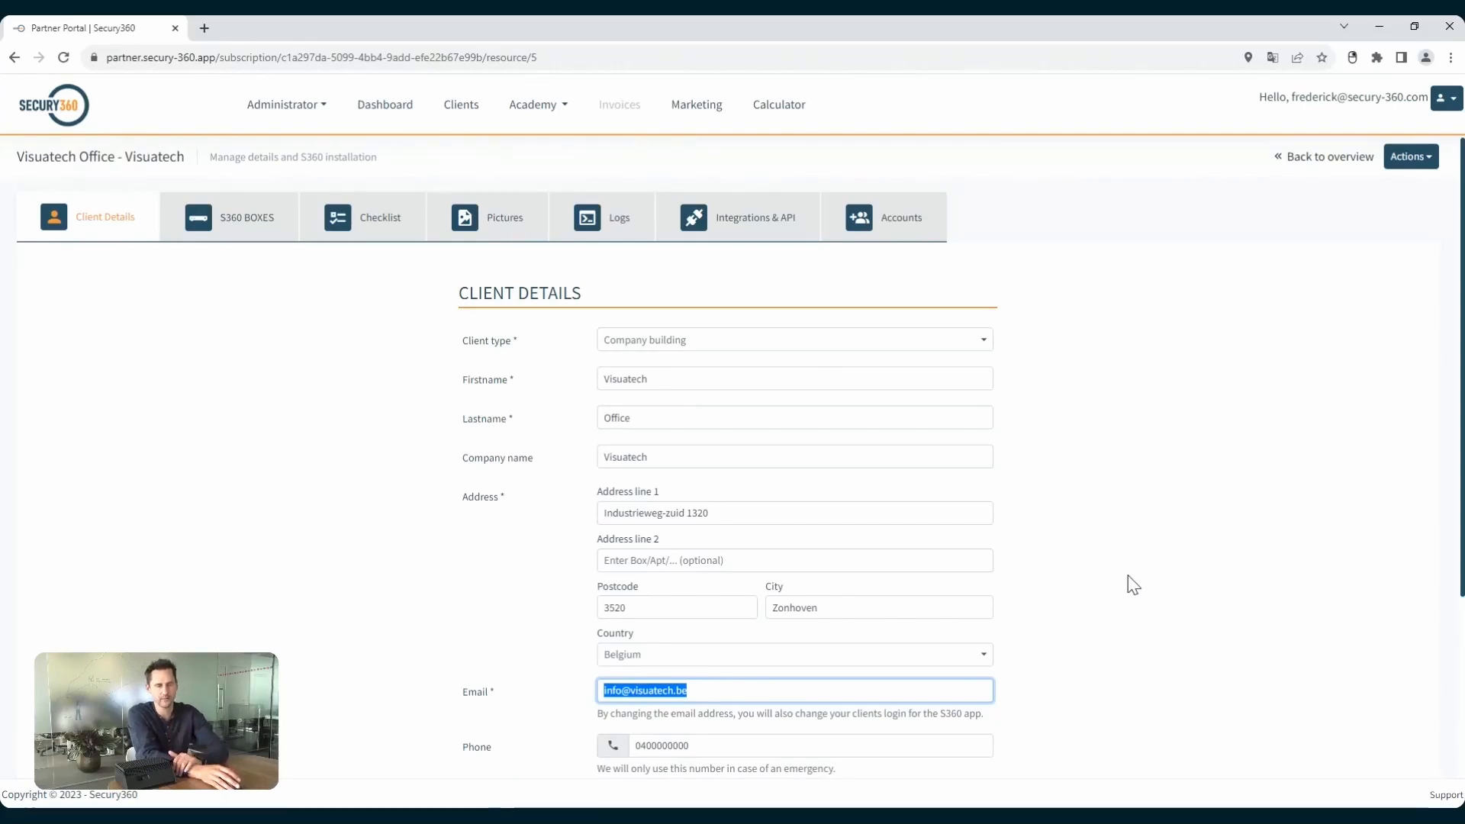
scroll(1094, 580, down, 3)
scroll(1091, 579, up, 1)
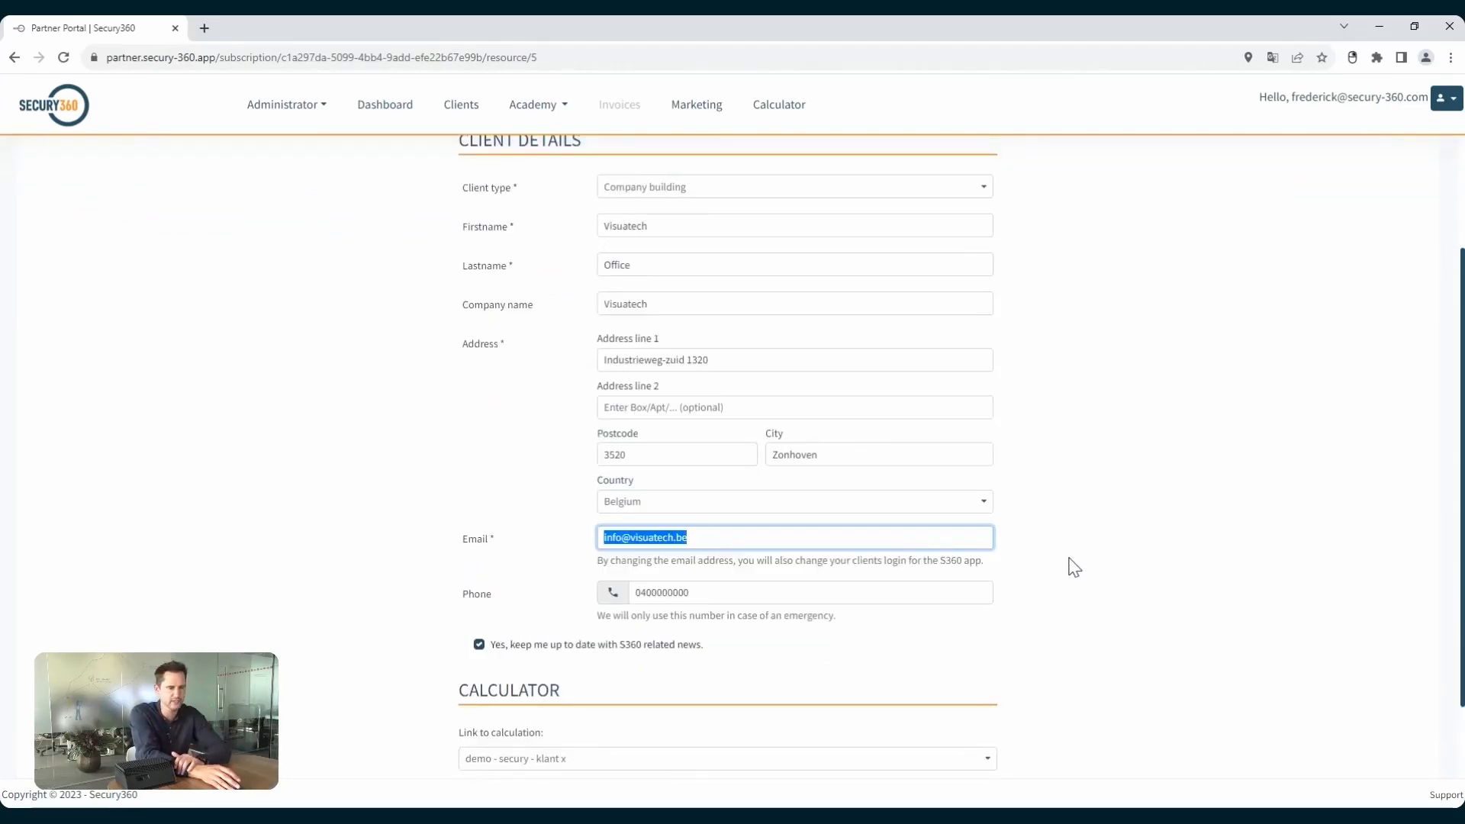
Link the client to the "test web" calculation and open the client's S360 boxes.
scroll(1068, 568, down, 2)
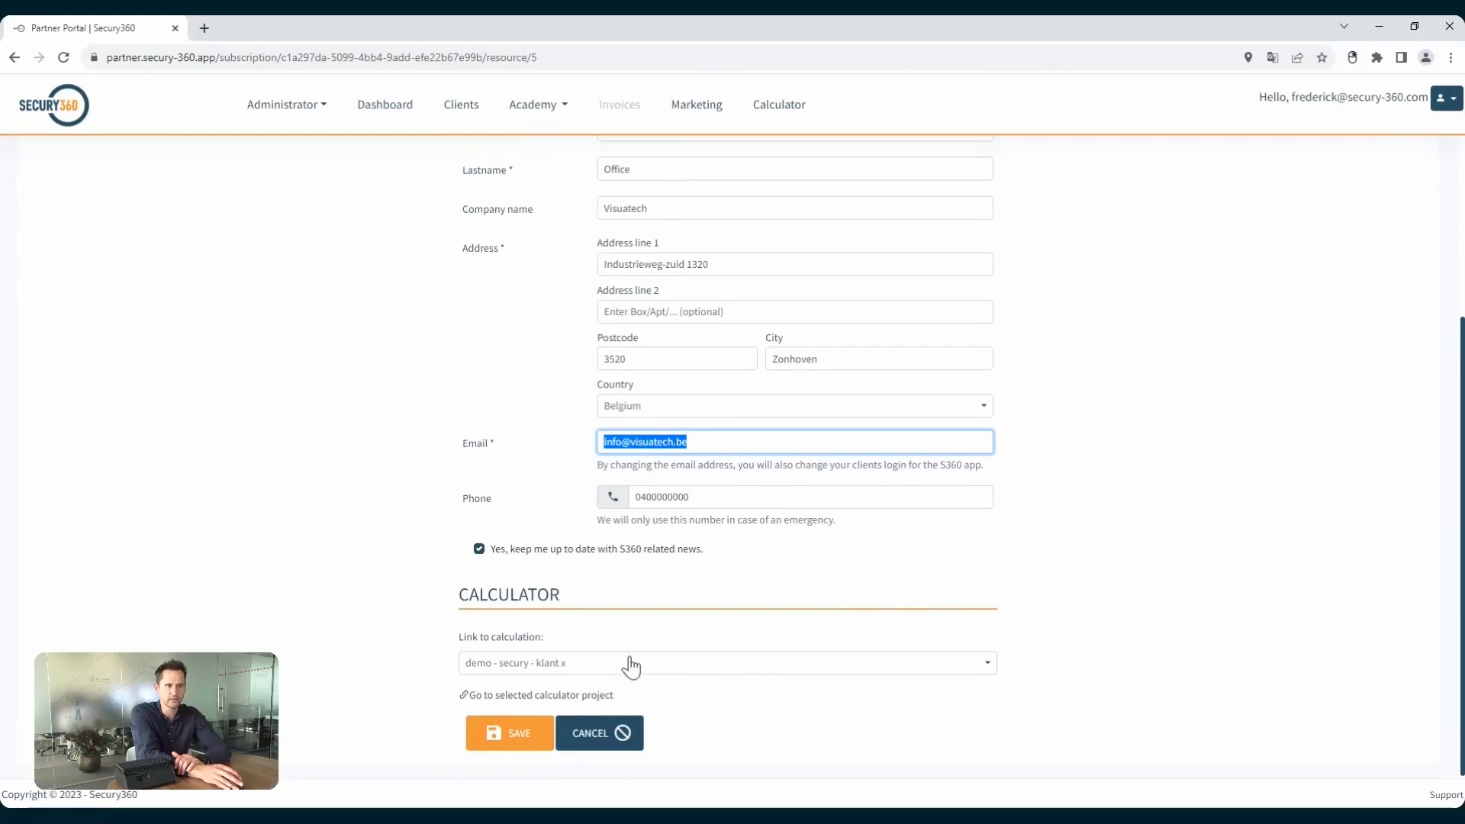
click(603, 668)
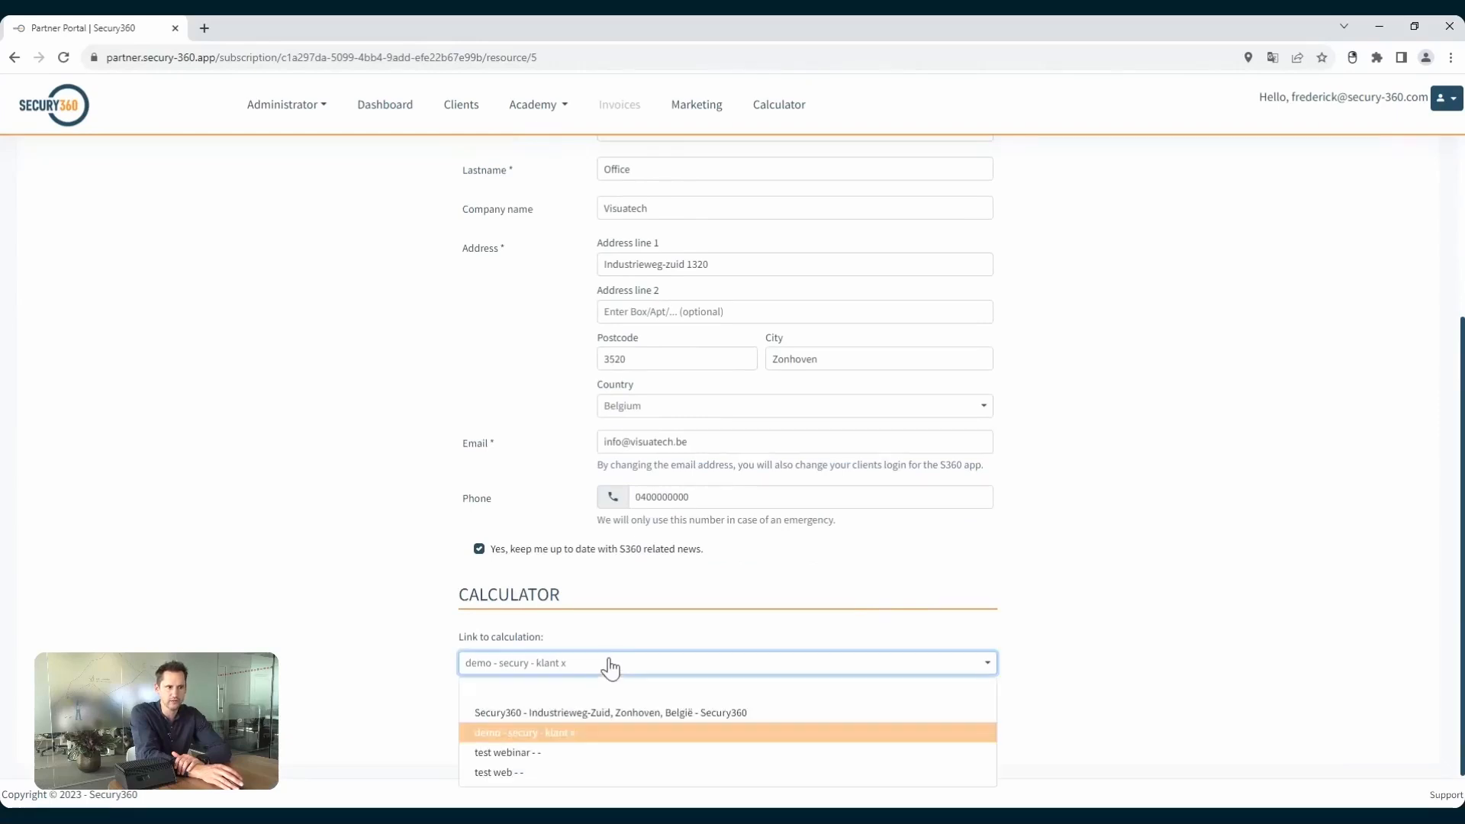
click(510, 773)
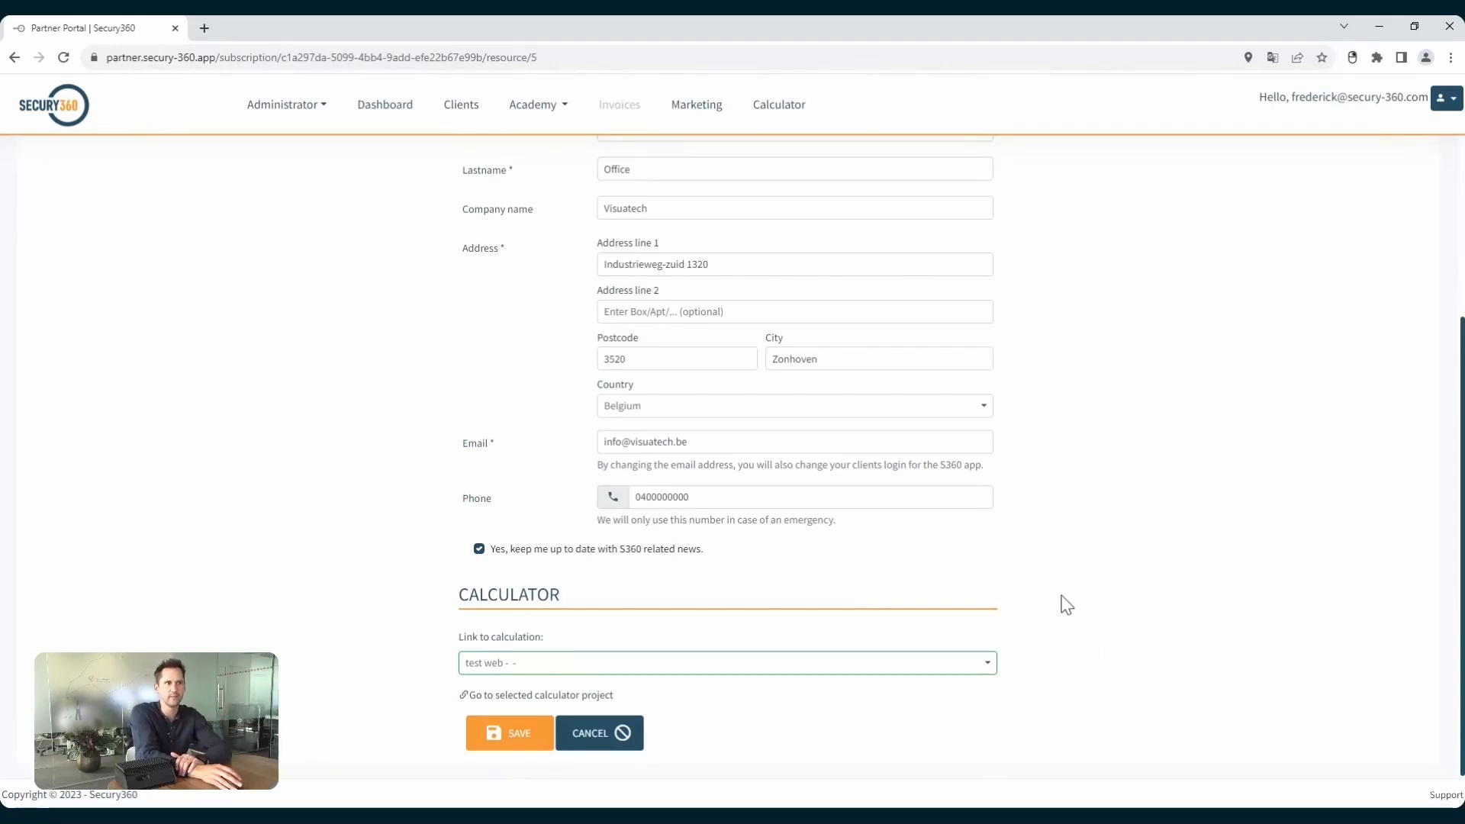
scroll(1064, 596, up, 3)
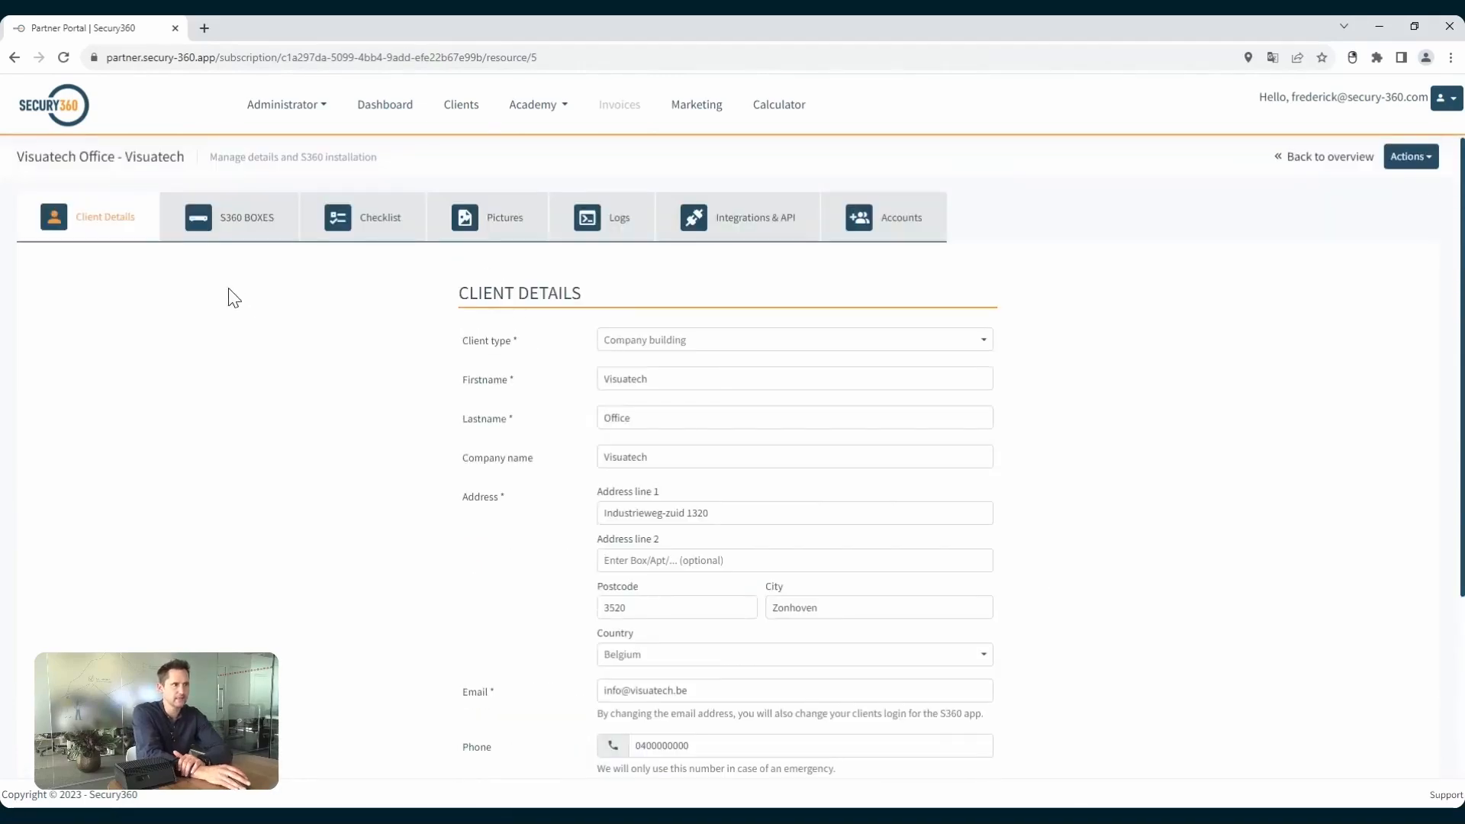
click(228, 248)
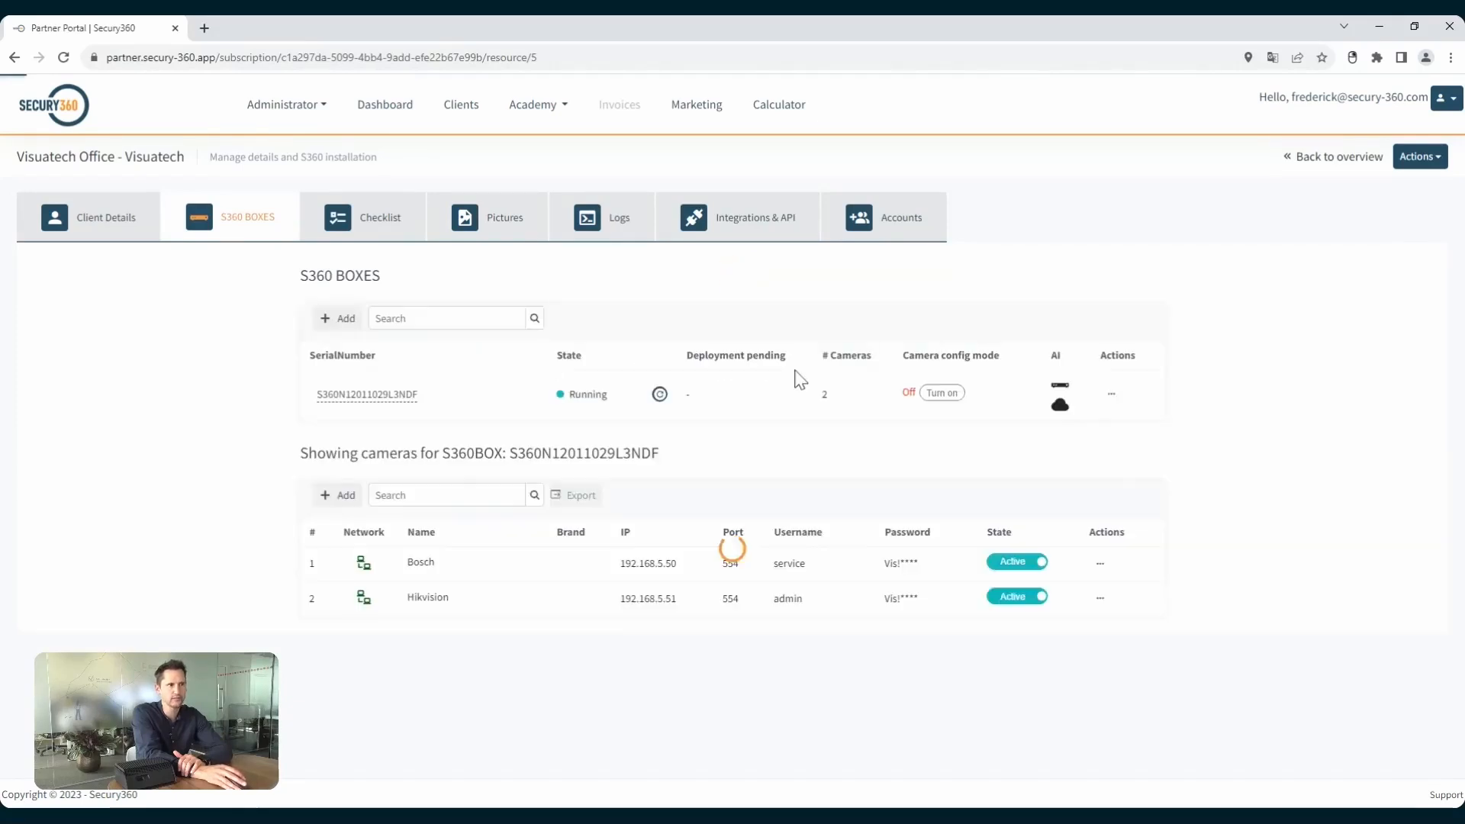
Start adding a new S360 box with a suggested serial number and dismiss it without saving.
click(343, 336)
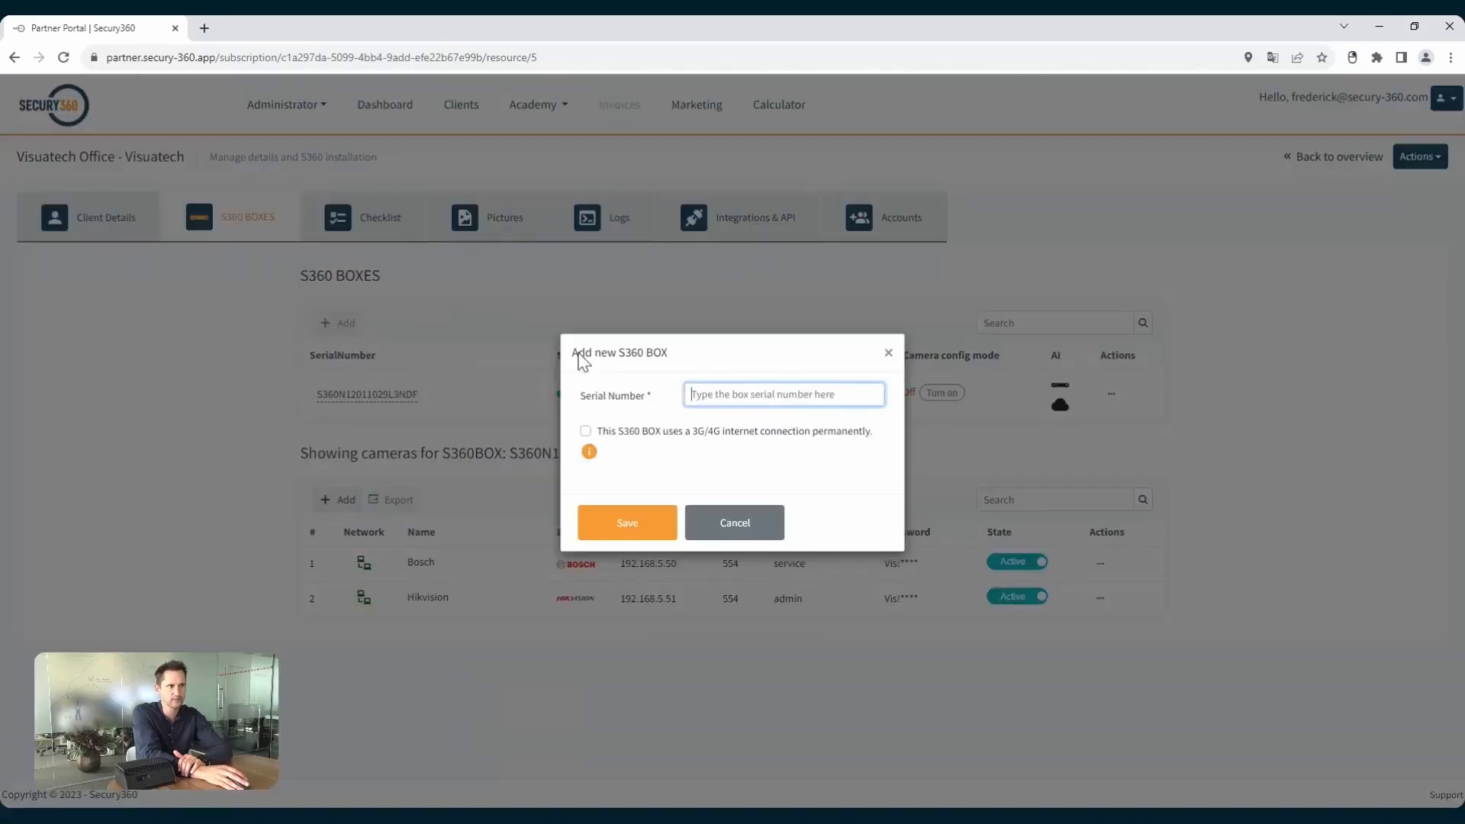
text(s360N12004019L3NDF)
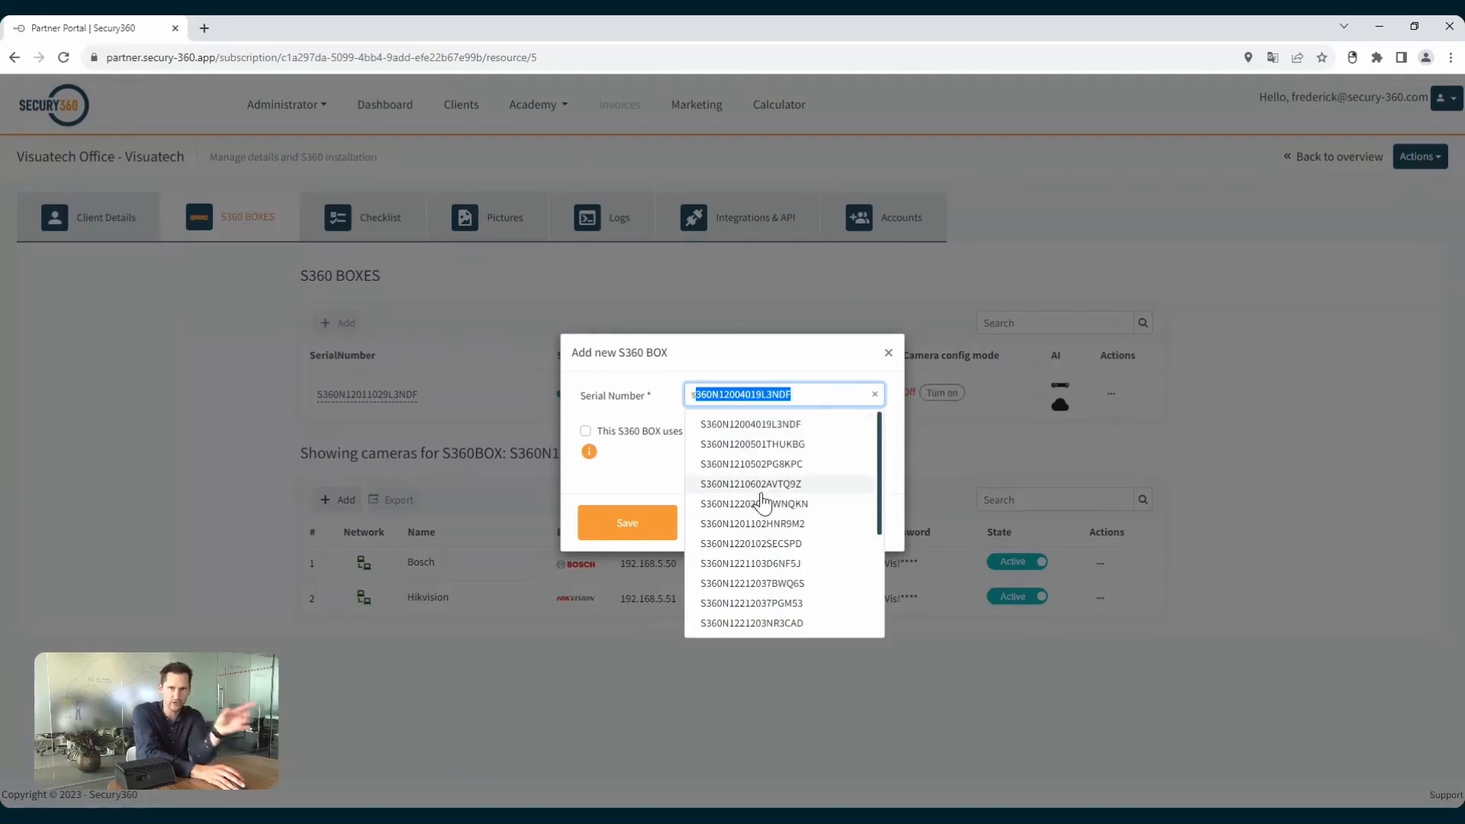
click(740, 359)
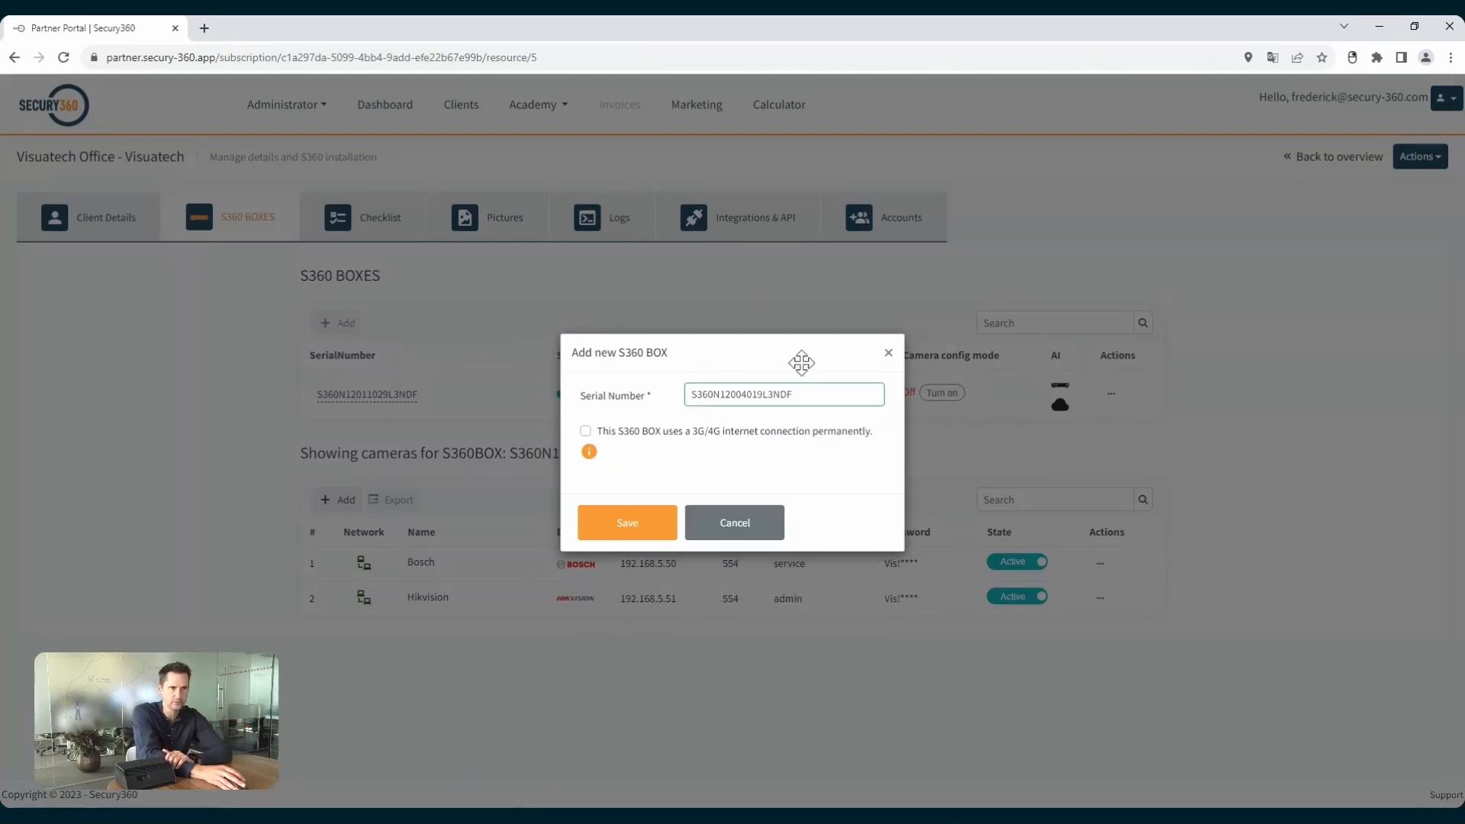
click(888, 353)
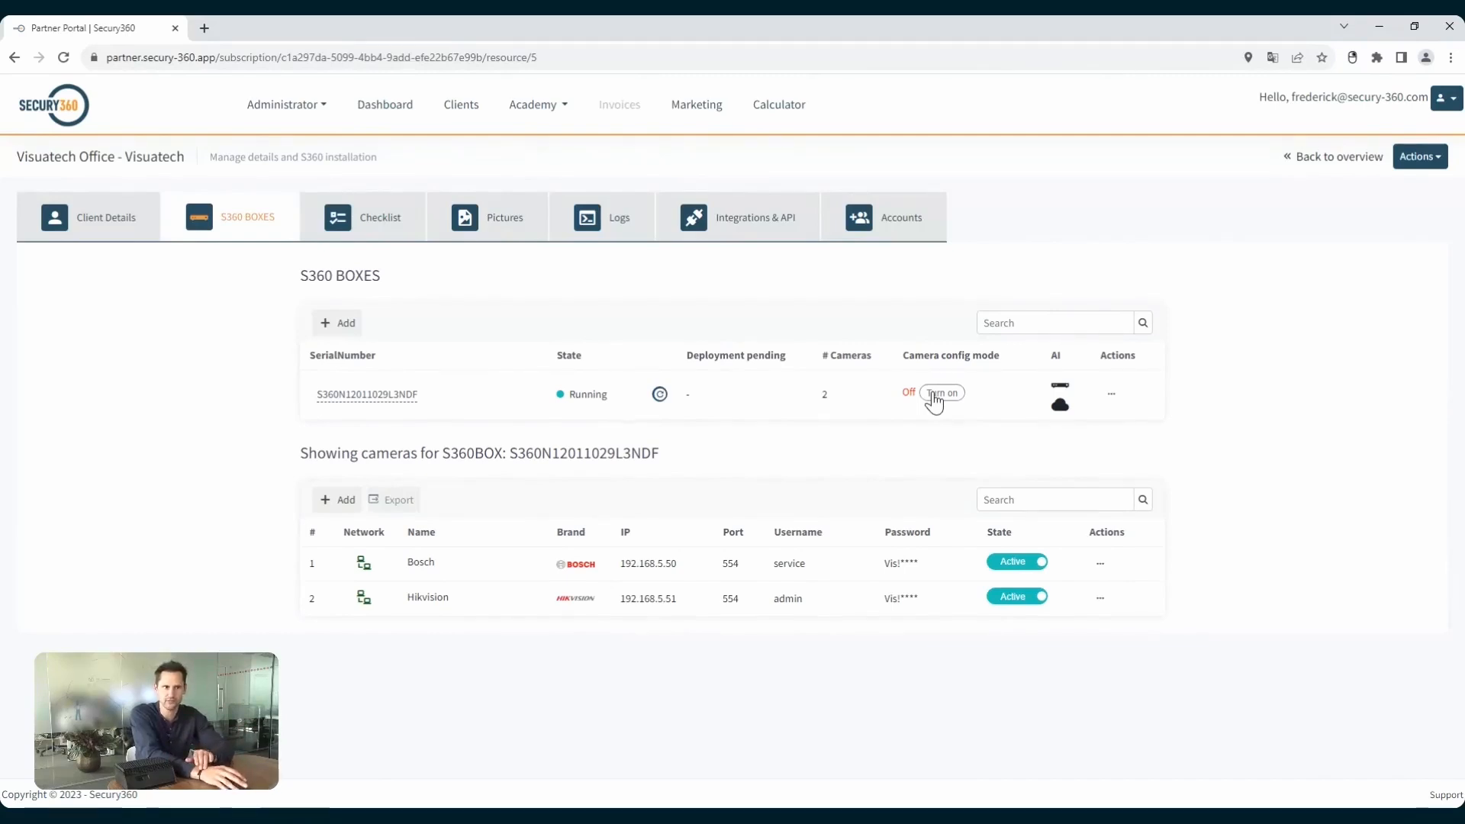
Open the box's partitions and I/O configuration, try basing partitions on cameras, and return to zones.
click(1108, 397)
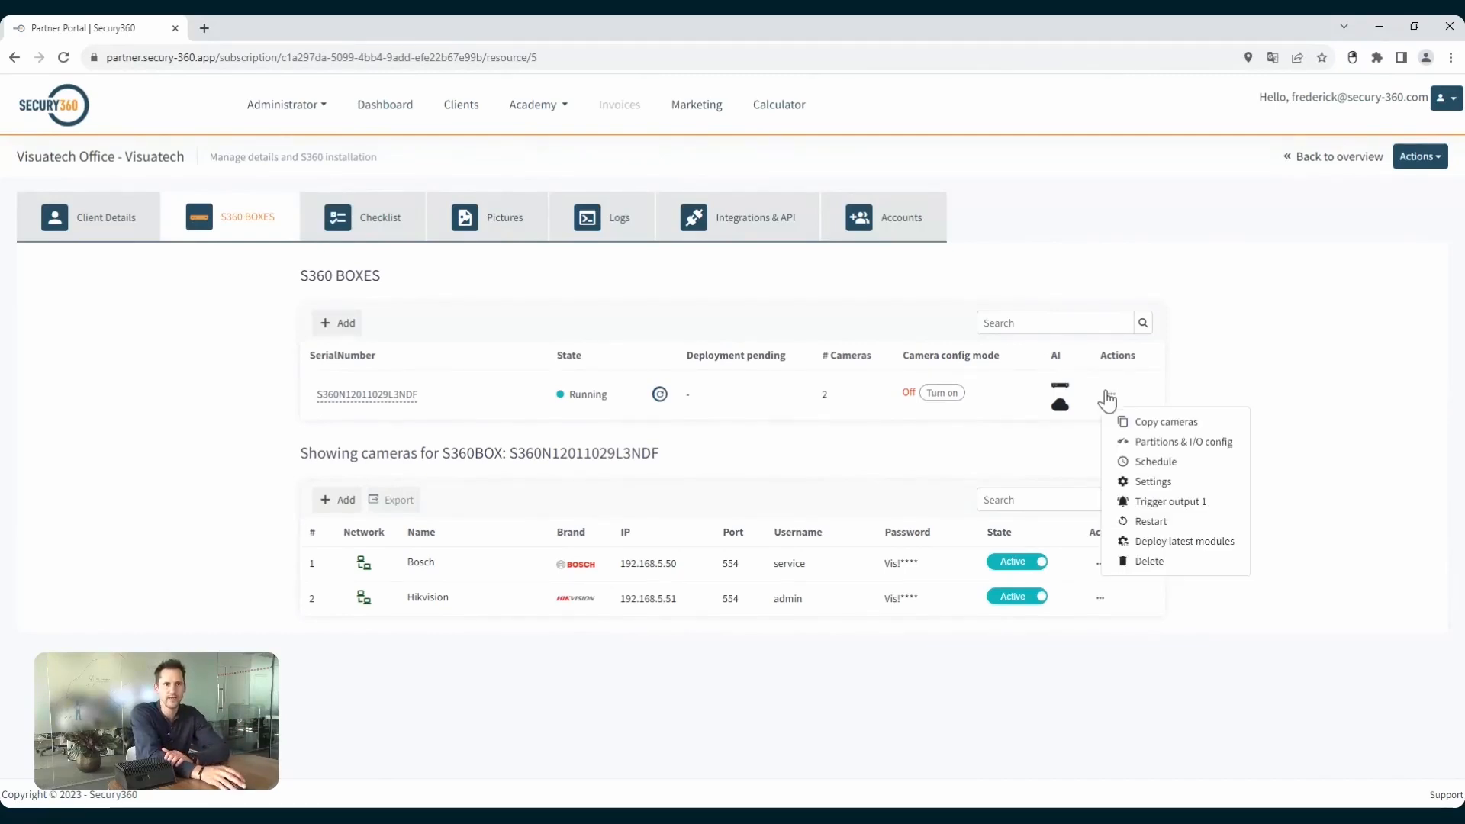
click(1159, 443)
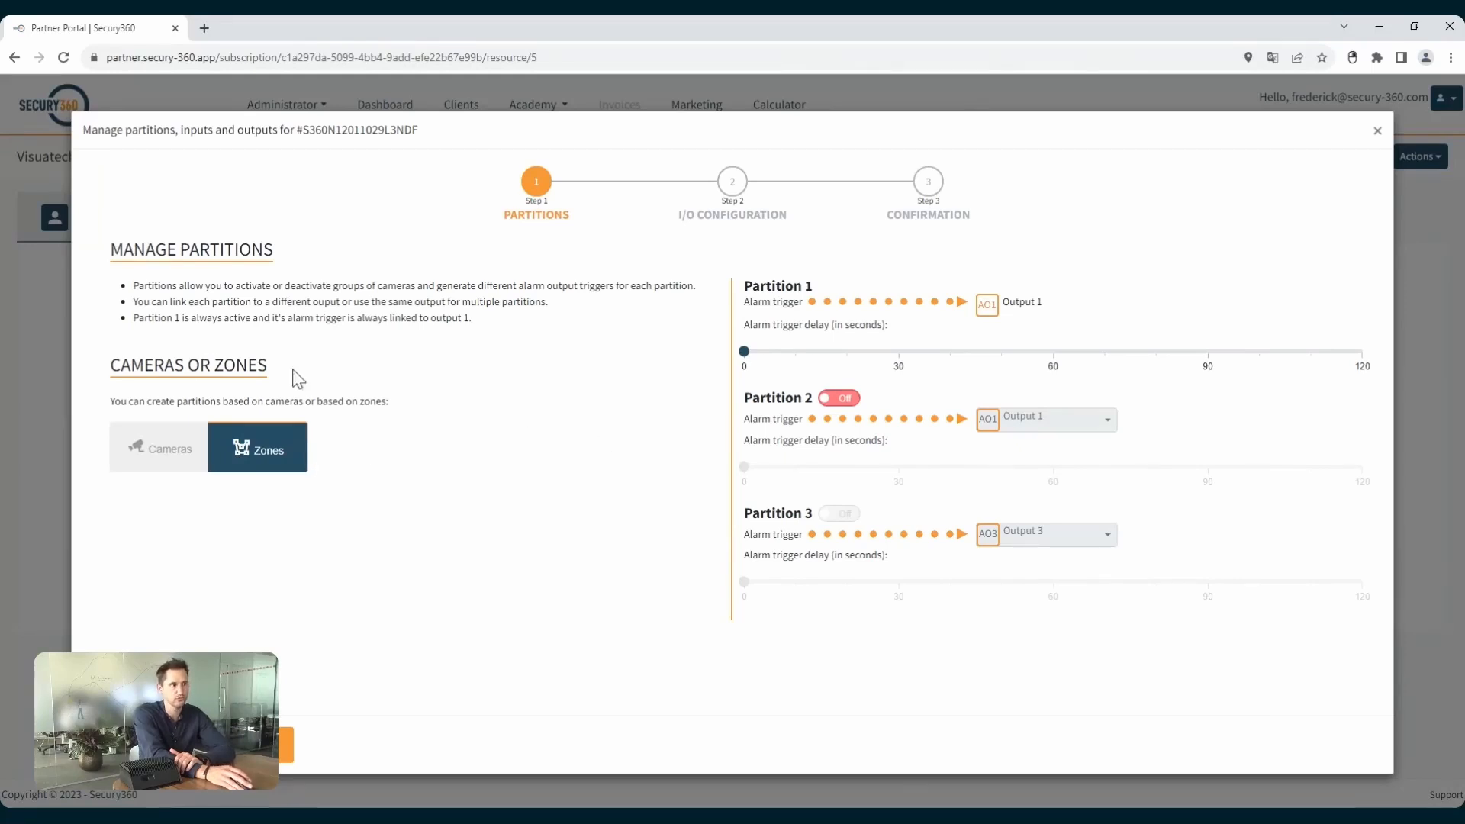
click(170, 456)
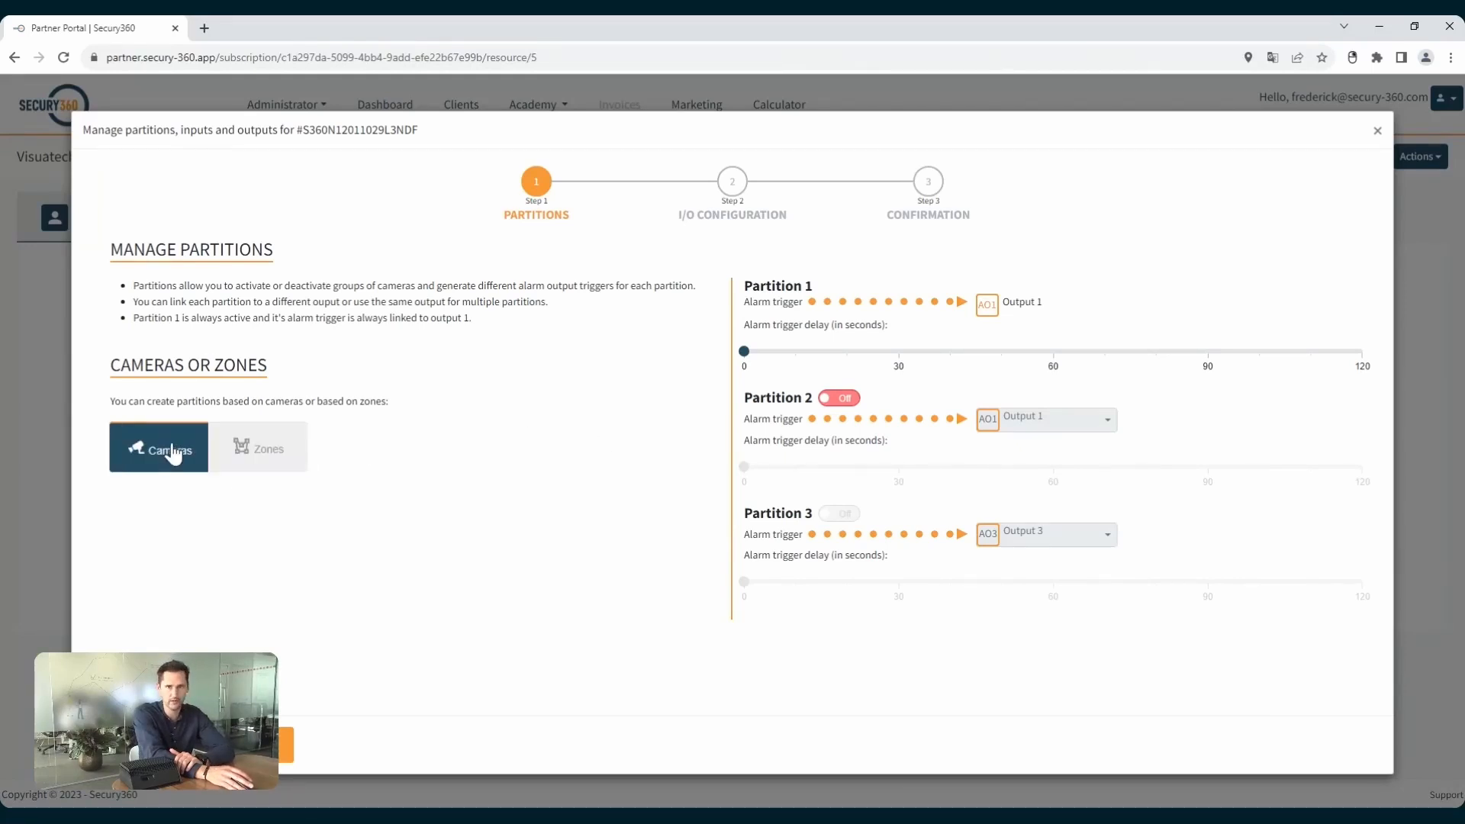
click(260, 457)
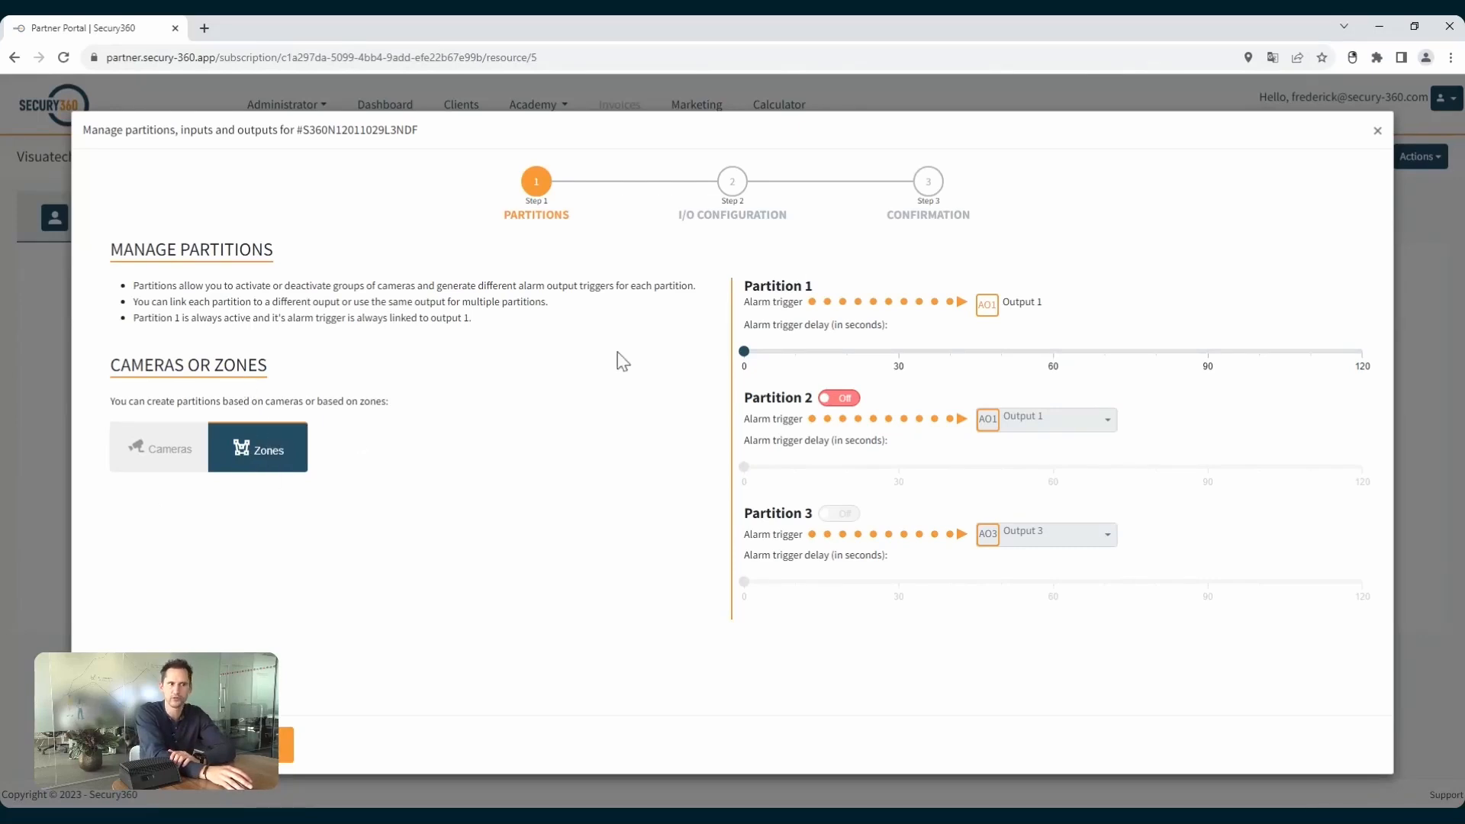
Enable Partition 2 with a 30-second alarm trigger delay and link its alarm trigger to Output 2.
click(843, 400)
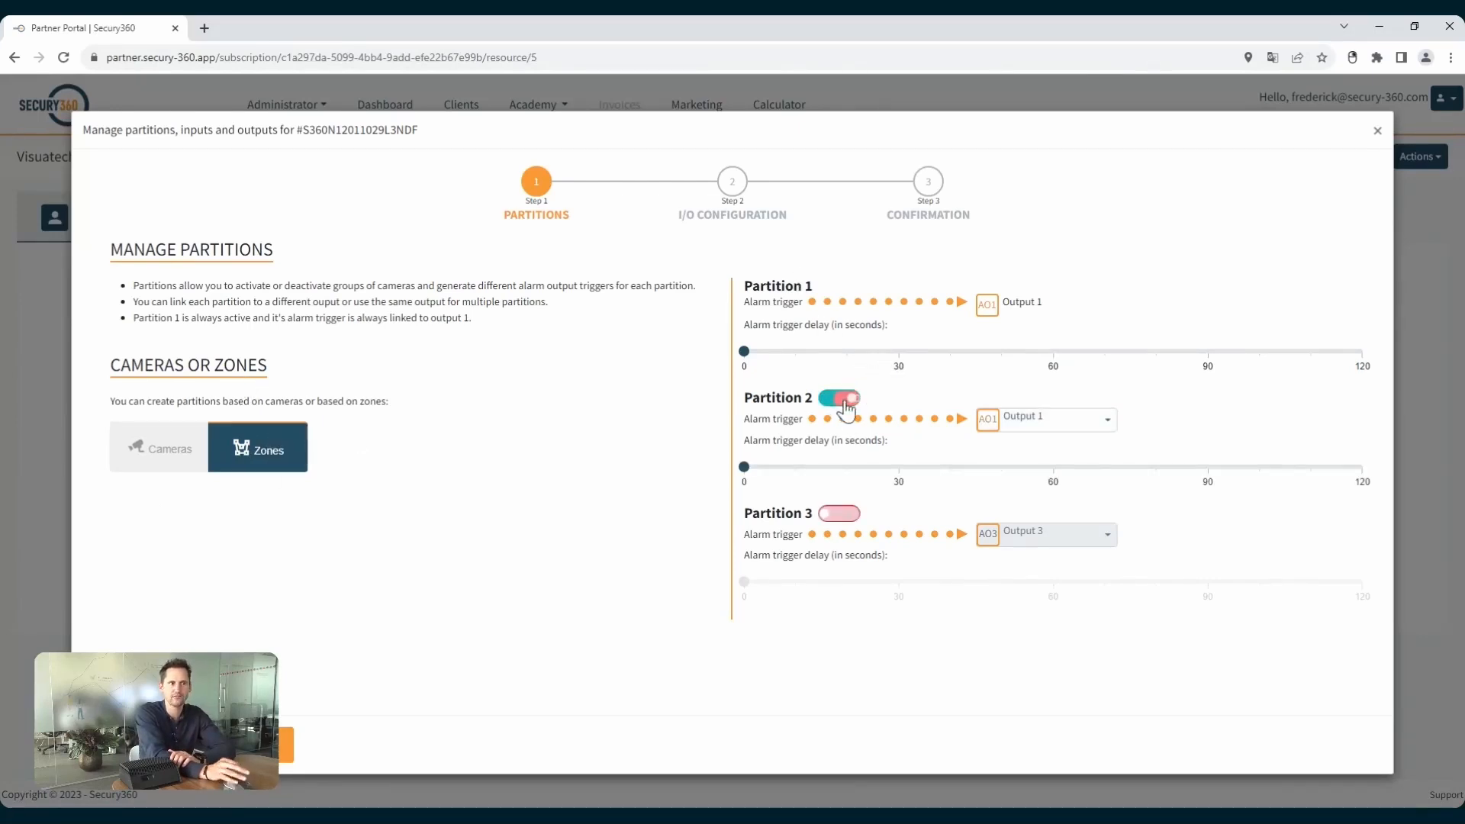
click(897, 469)
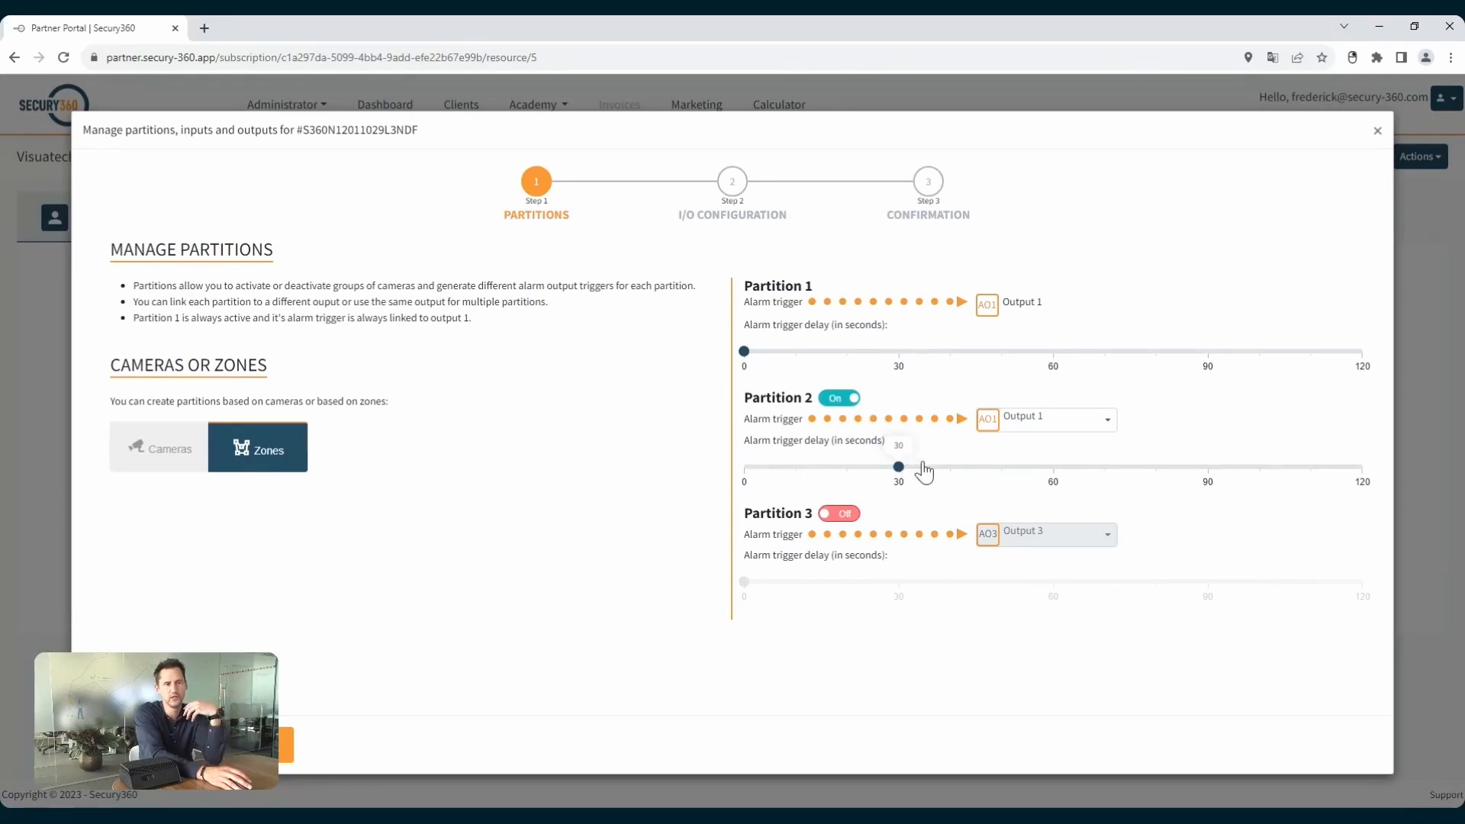
click(1050, 430)
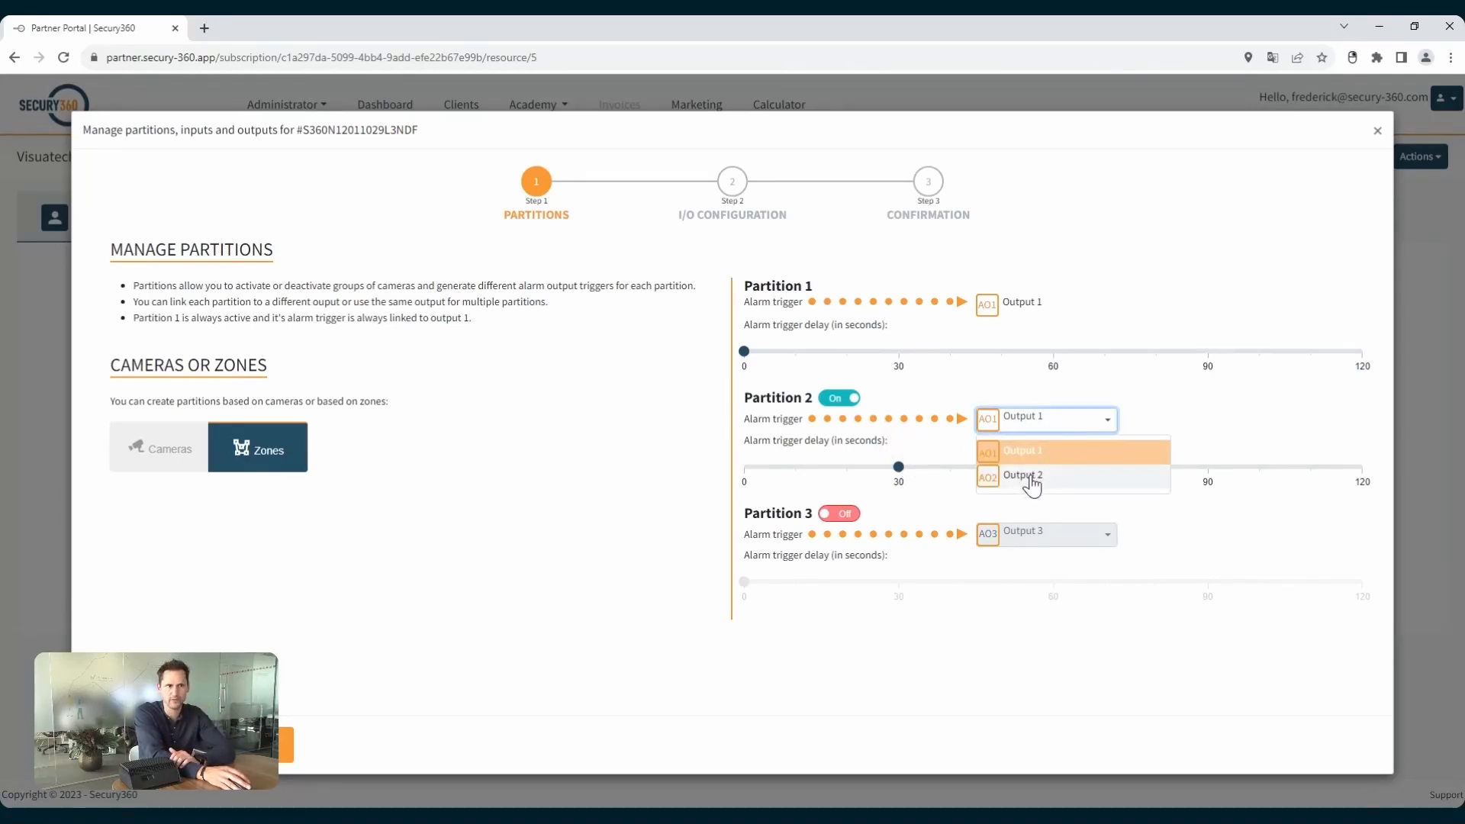
click(1032, 481)
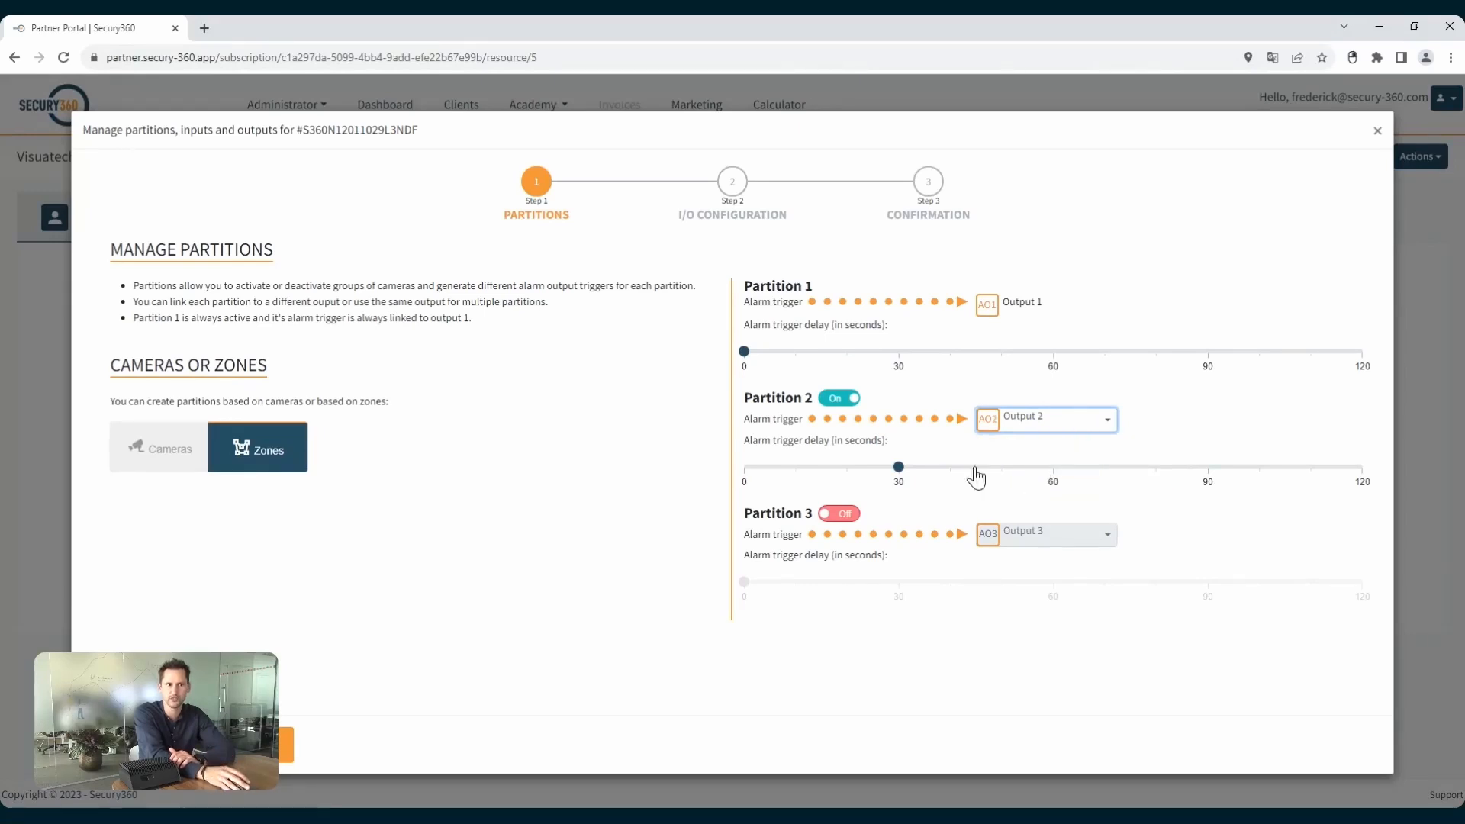
In the I/O configuration, assign ERO to output 3 and SO1 to output 4, and close the wizard without saving.
click(286, 744)
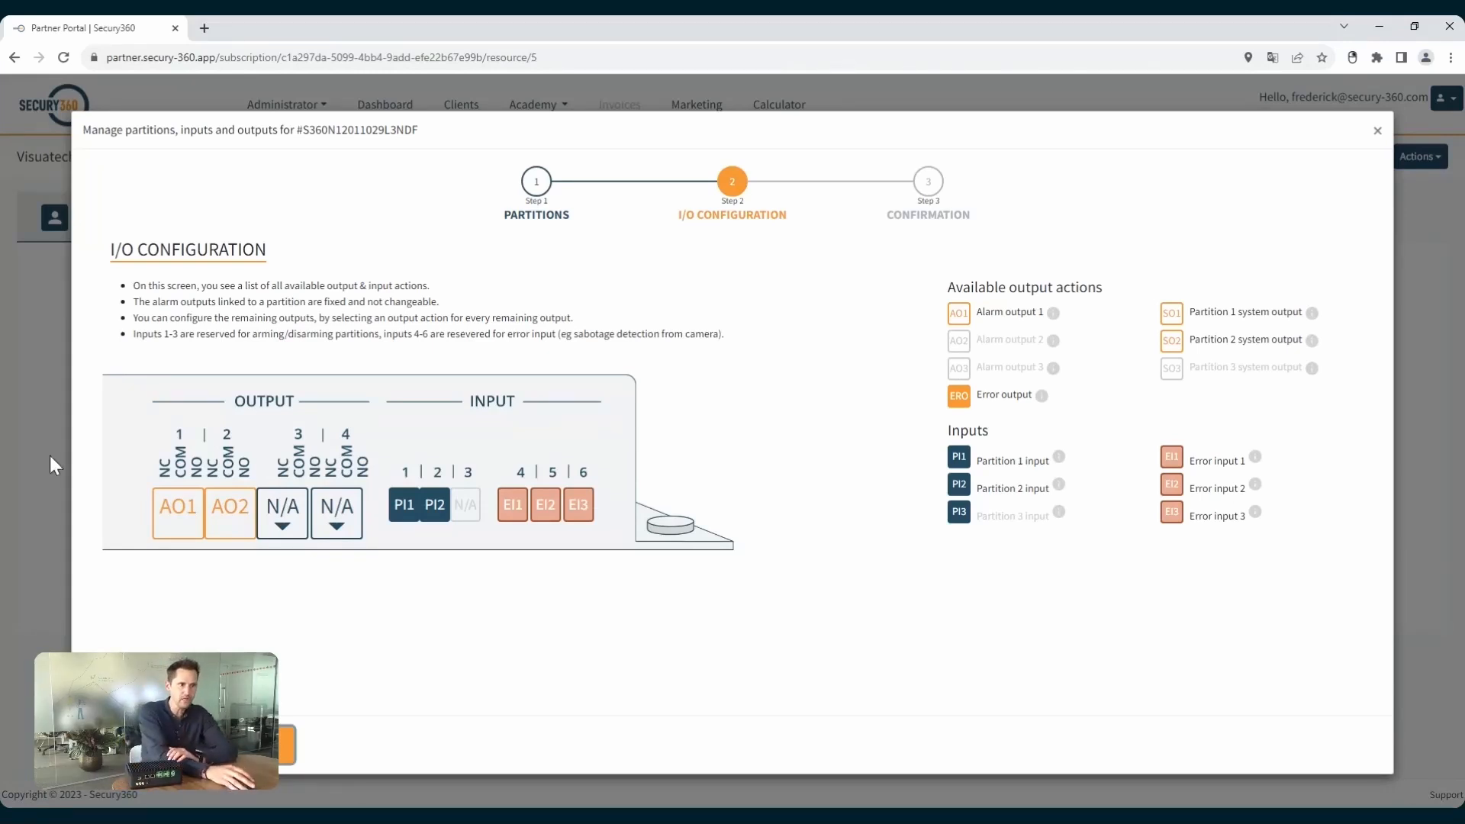
click(284, 527)
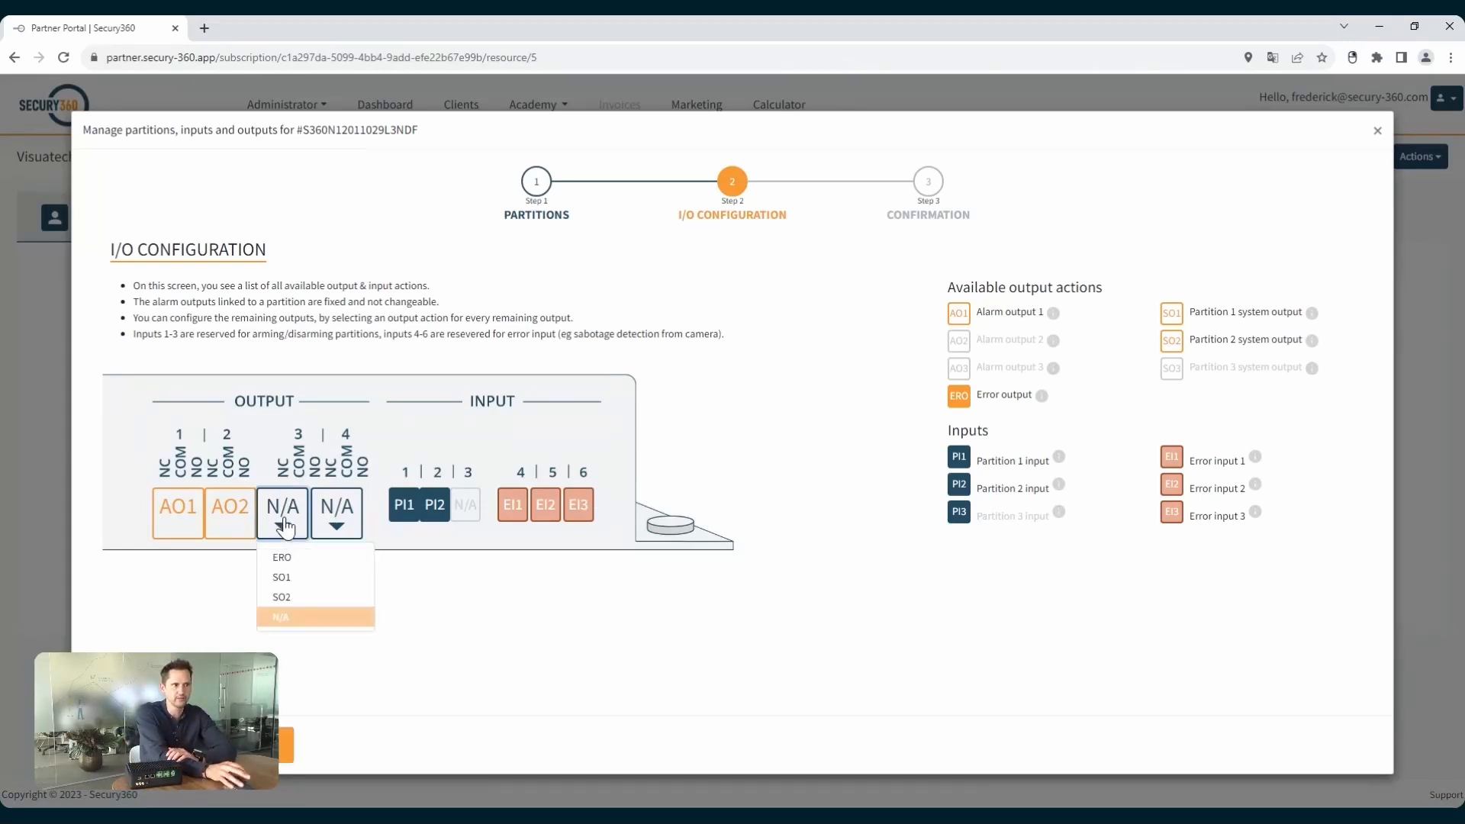
click(283, 557)
click(337, 513)
click(343, 559)
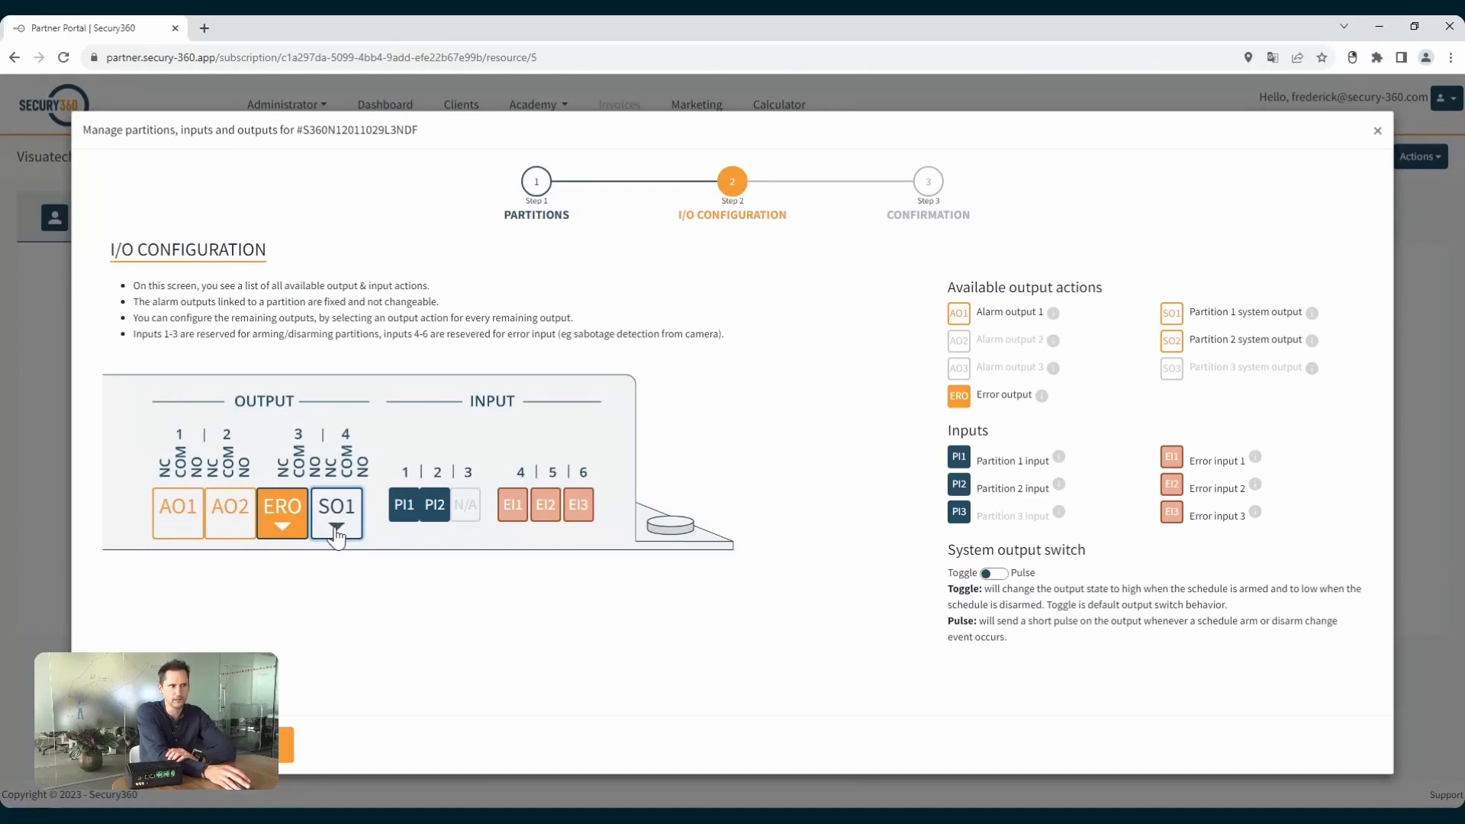
click(994, 576)
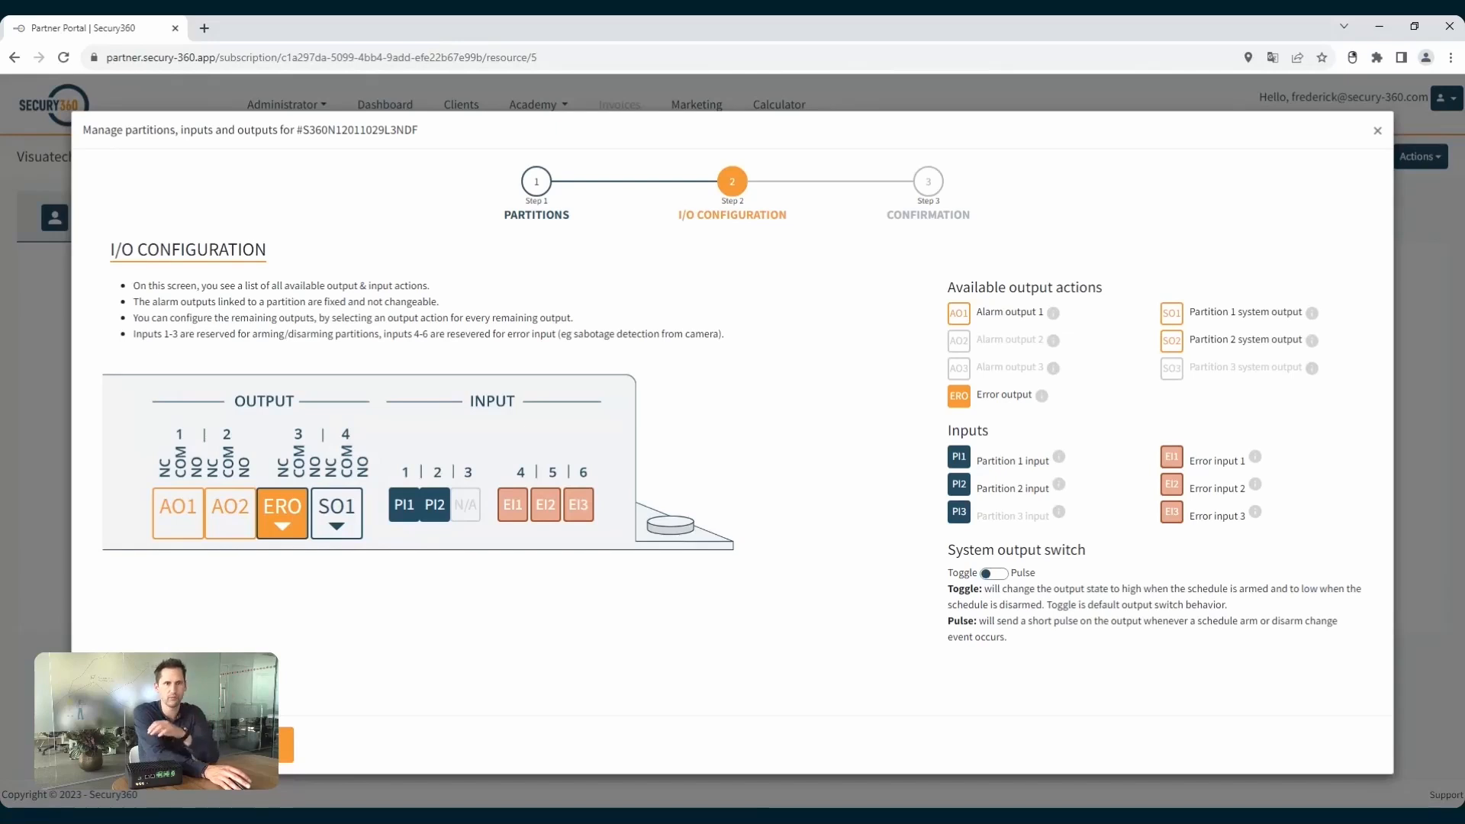
click(1376, 130)
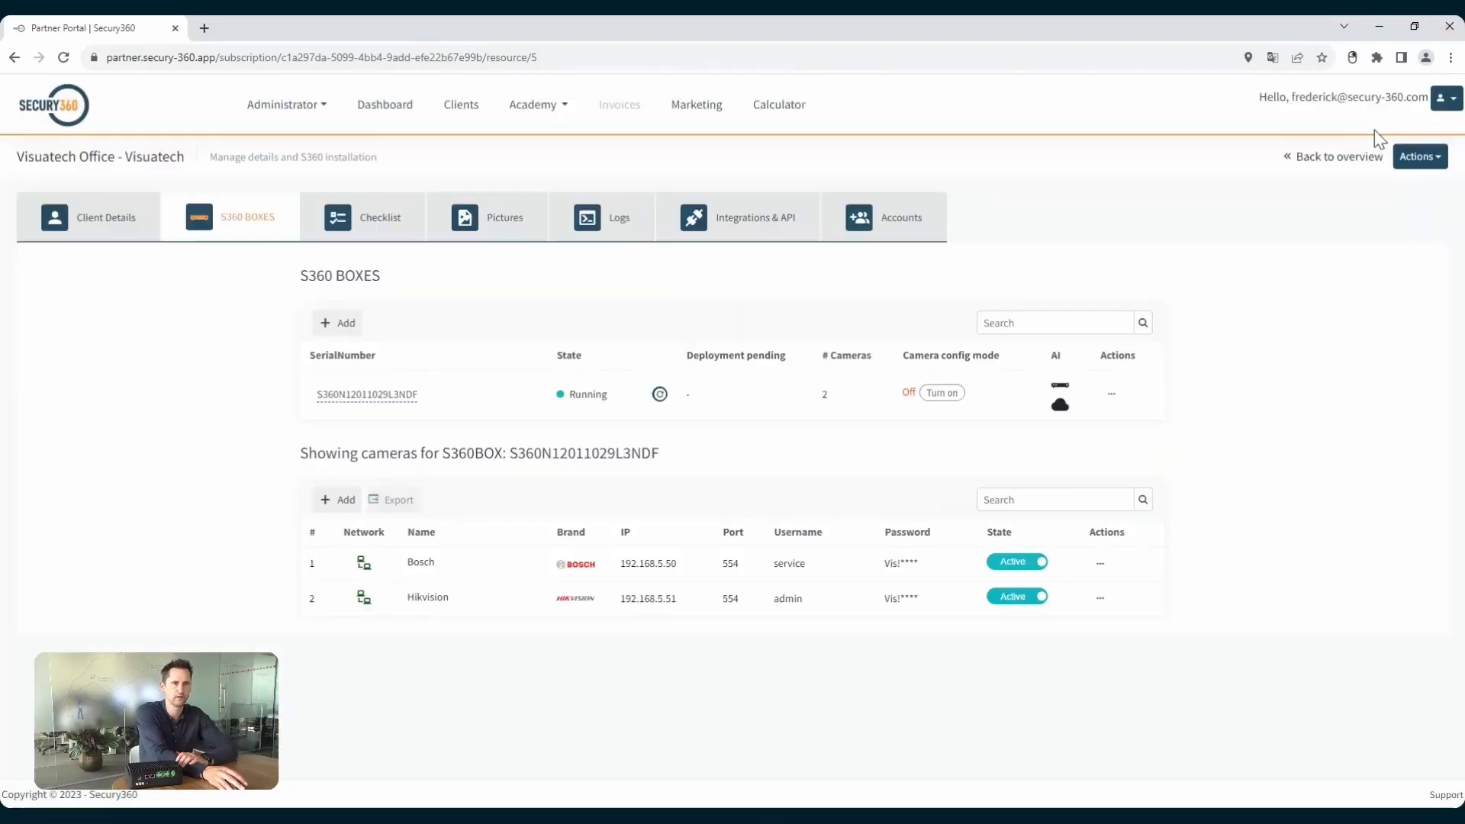
Review the box's weekly schedule for all partitions and for Partition 1, leaving without saving.
click(1111, 393)
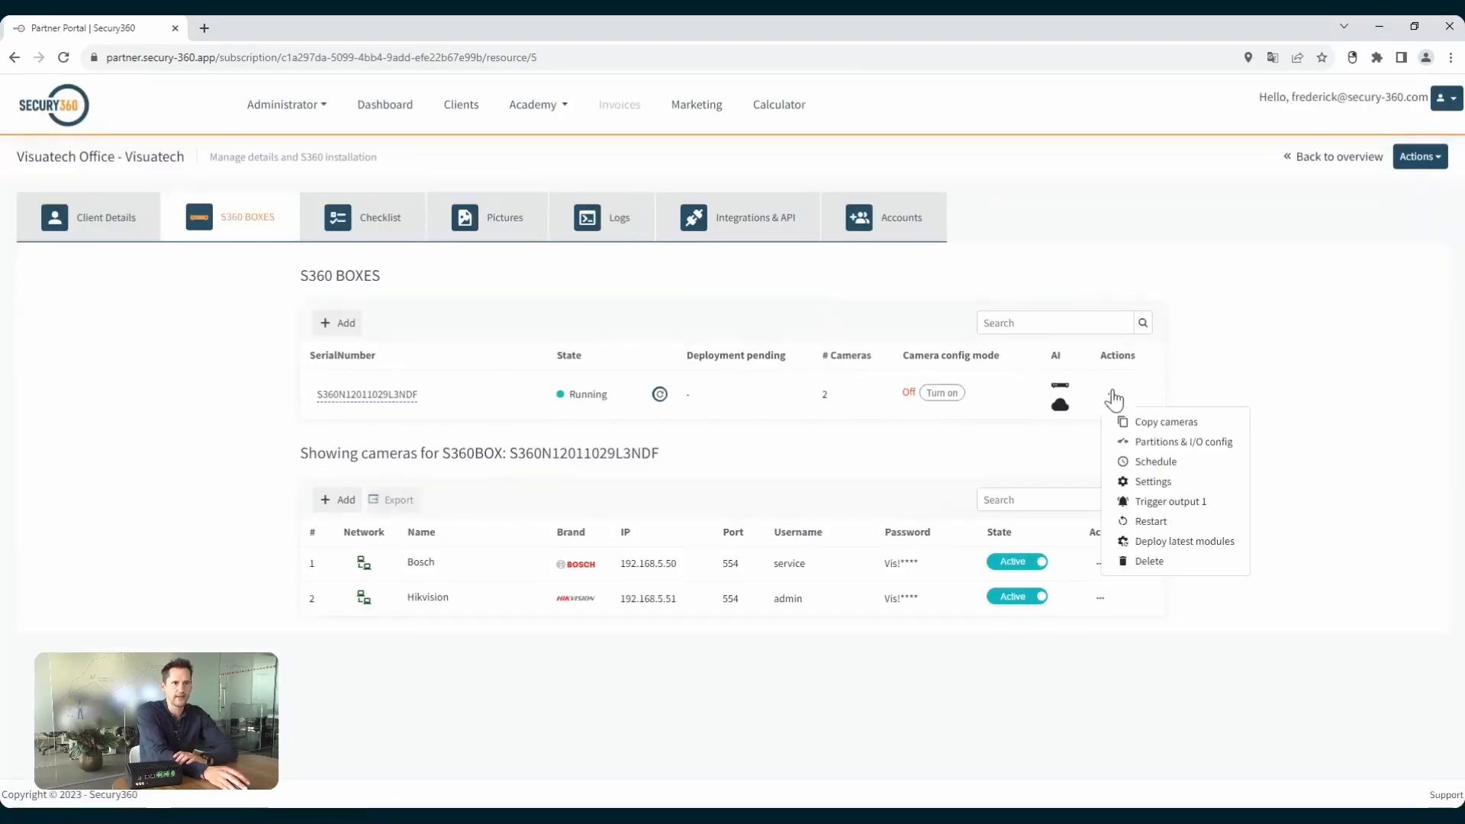
click(1148, 461)
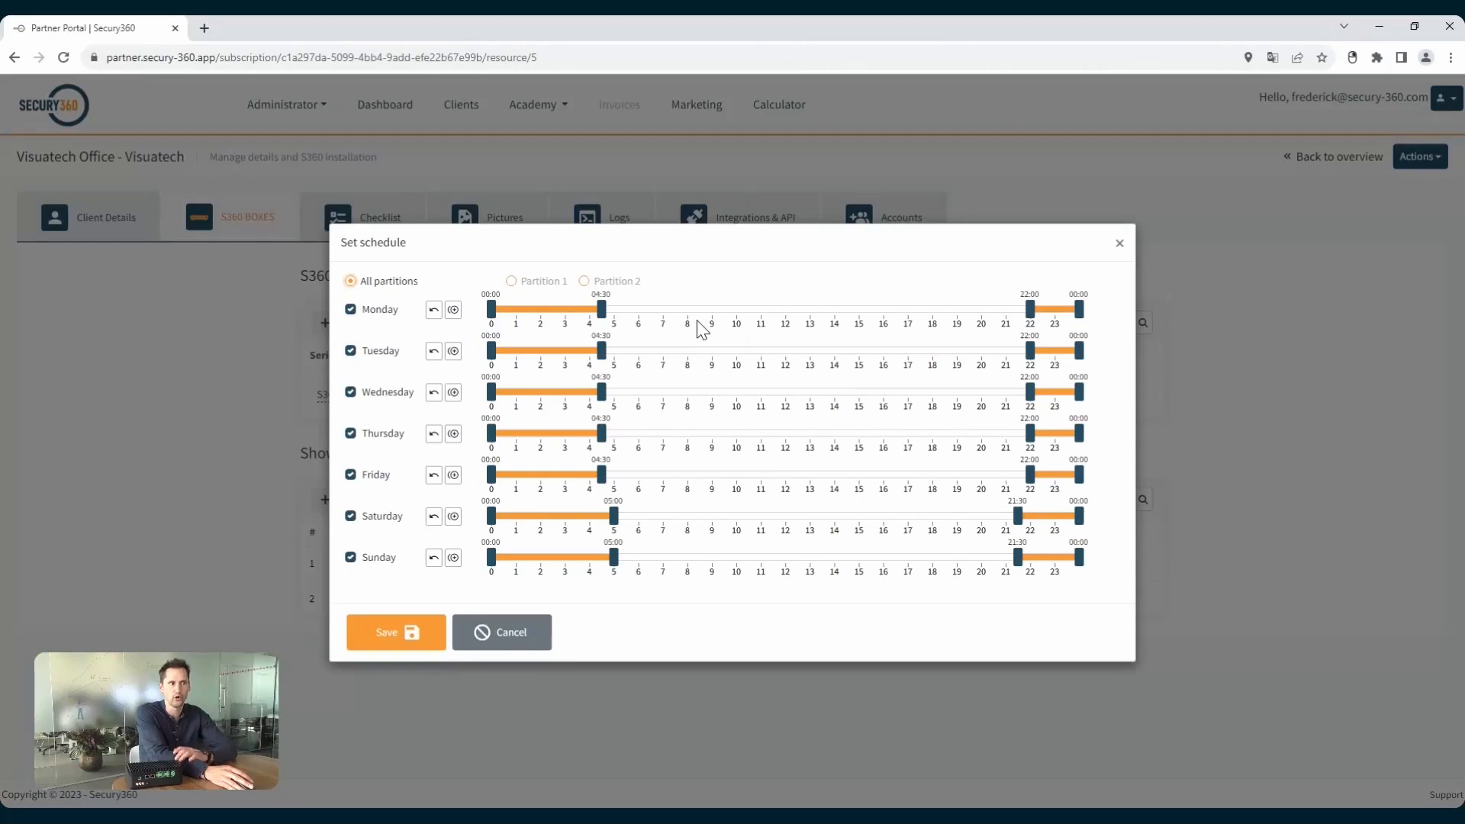
click(512, 282)
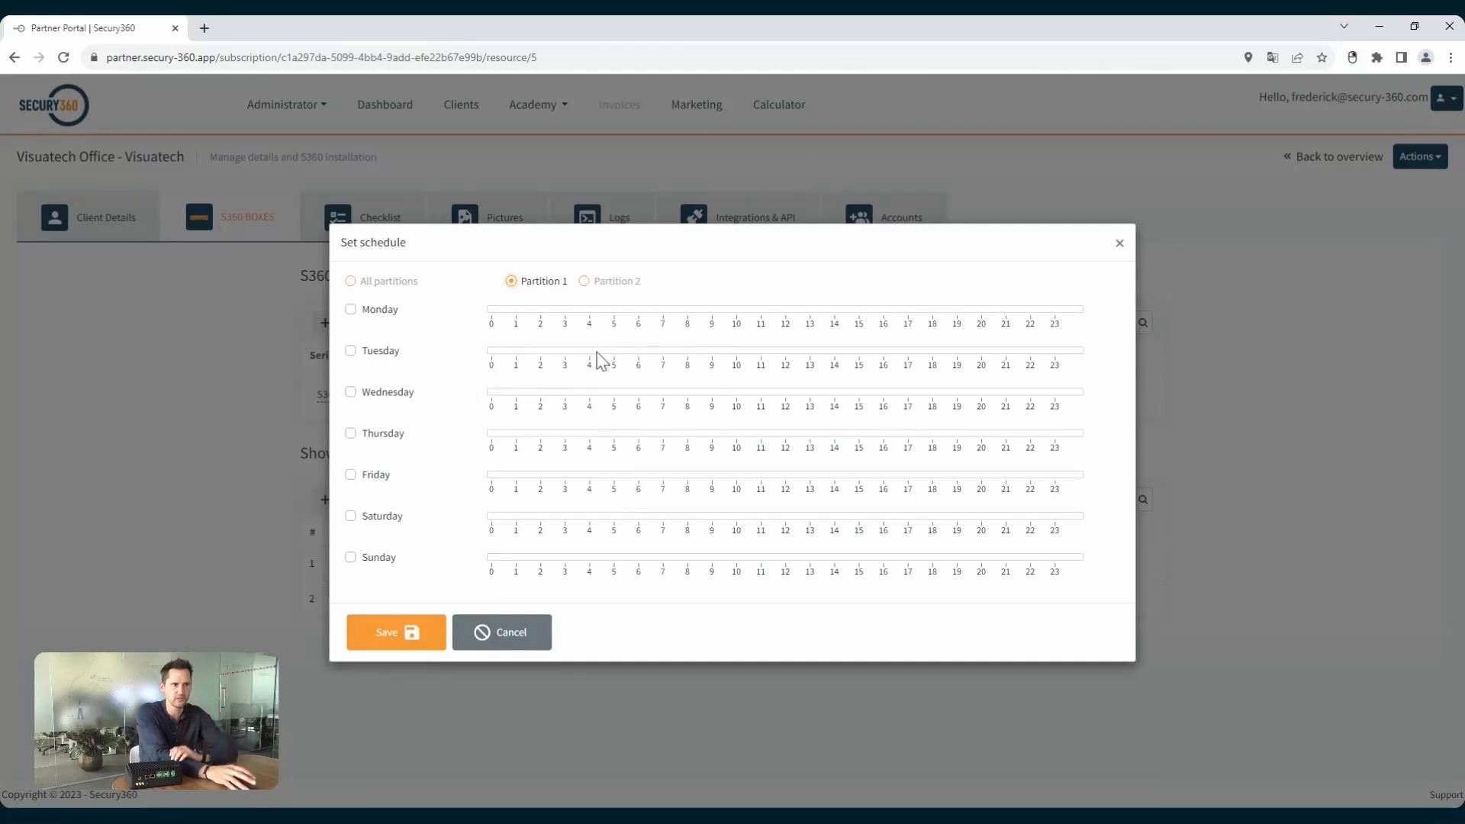
click(515, 638)
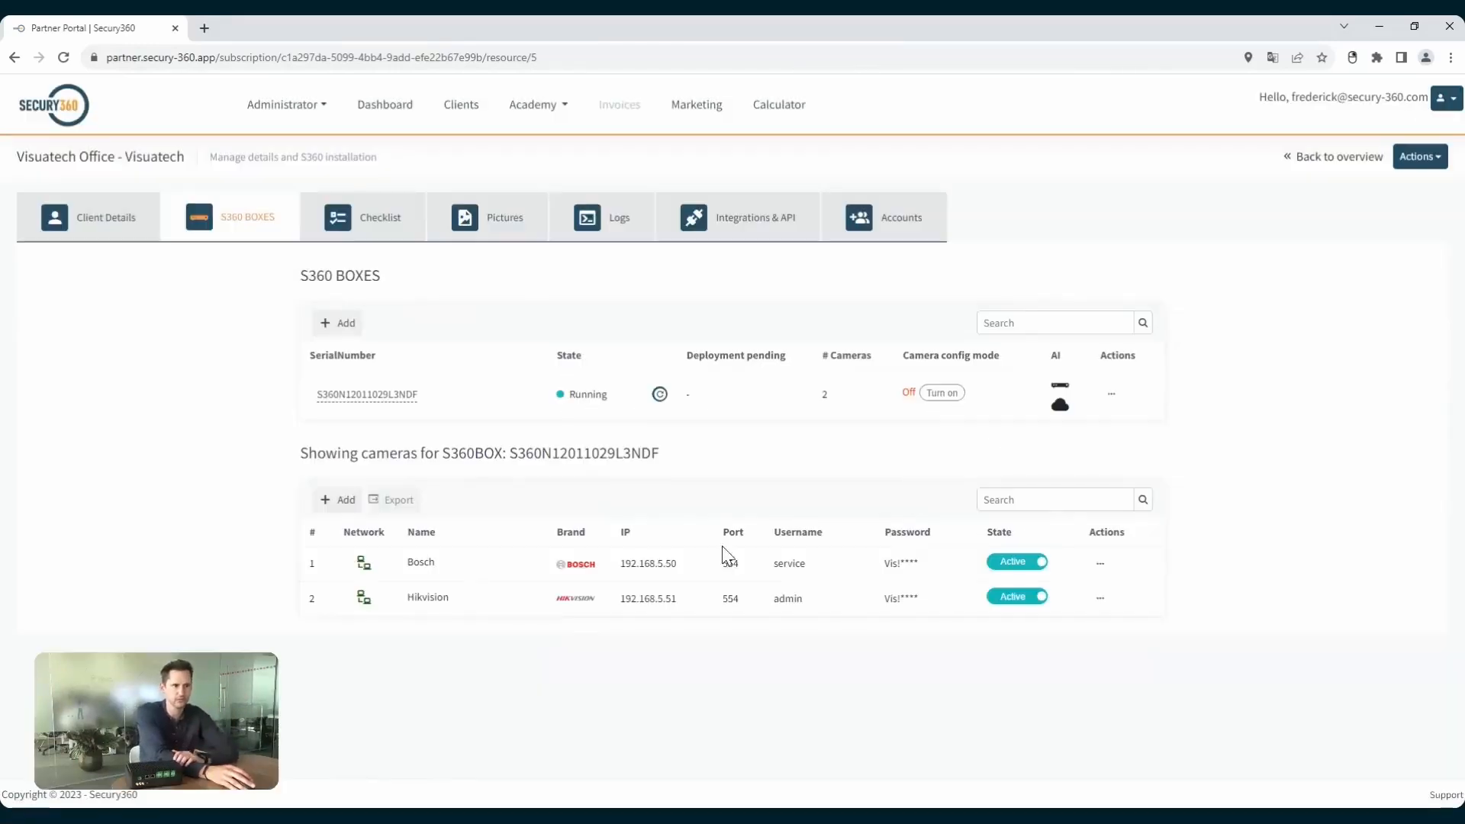
In the box settings, try the 4G connection and enable Network Optix VMS, and leave without saving.
click(1111, 394)
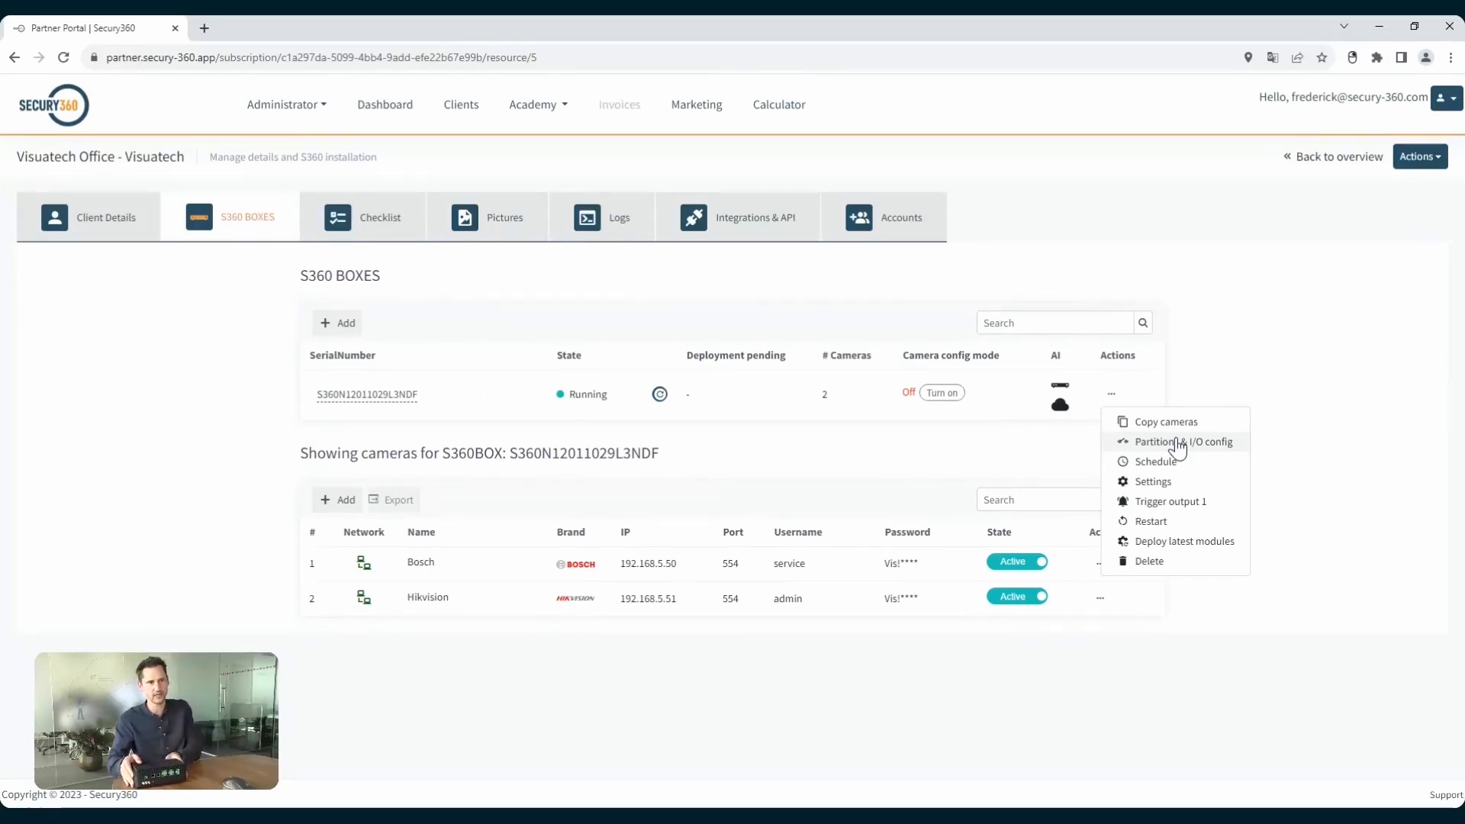
click(1137, 479)
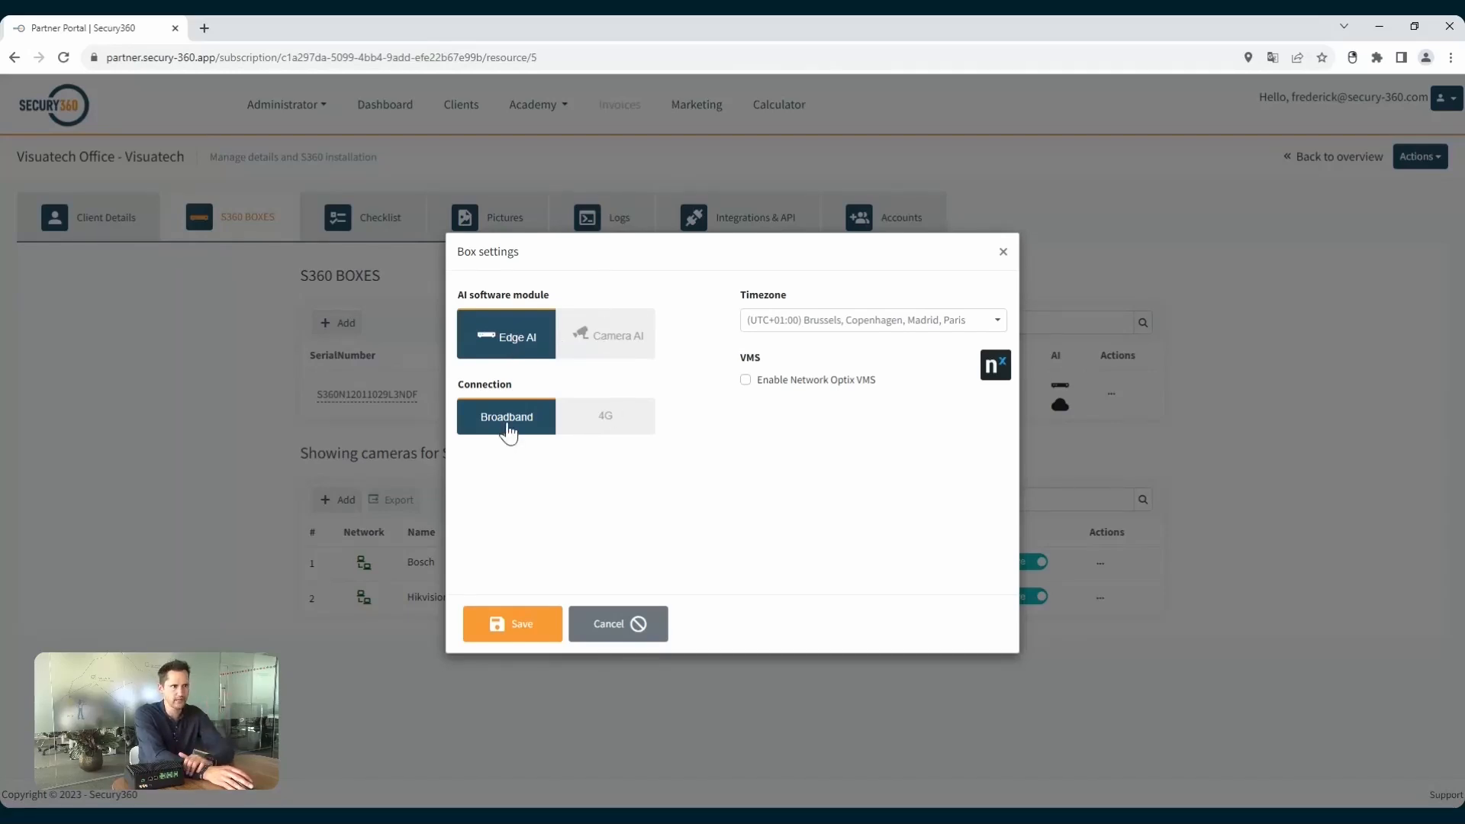
click(605, 422)
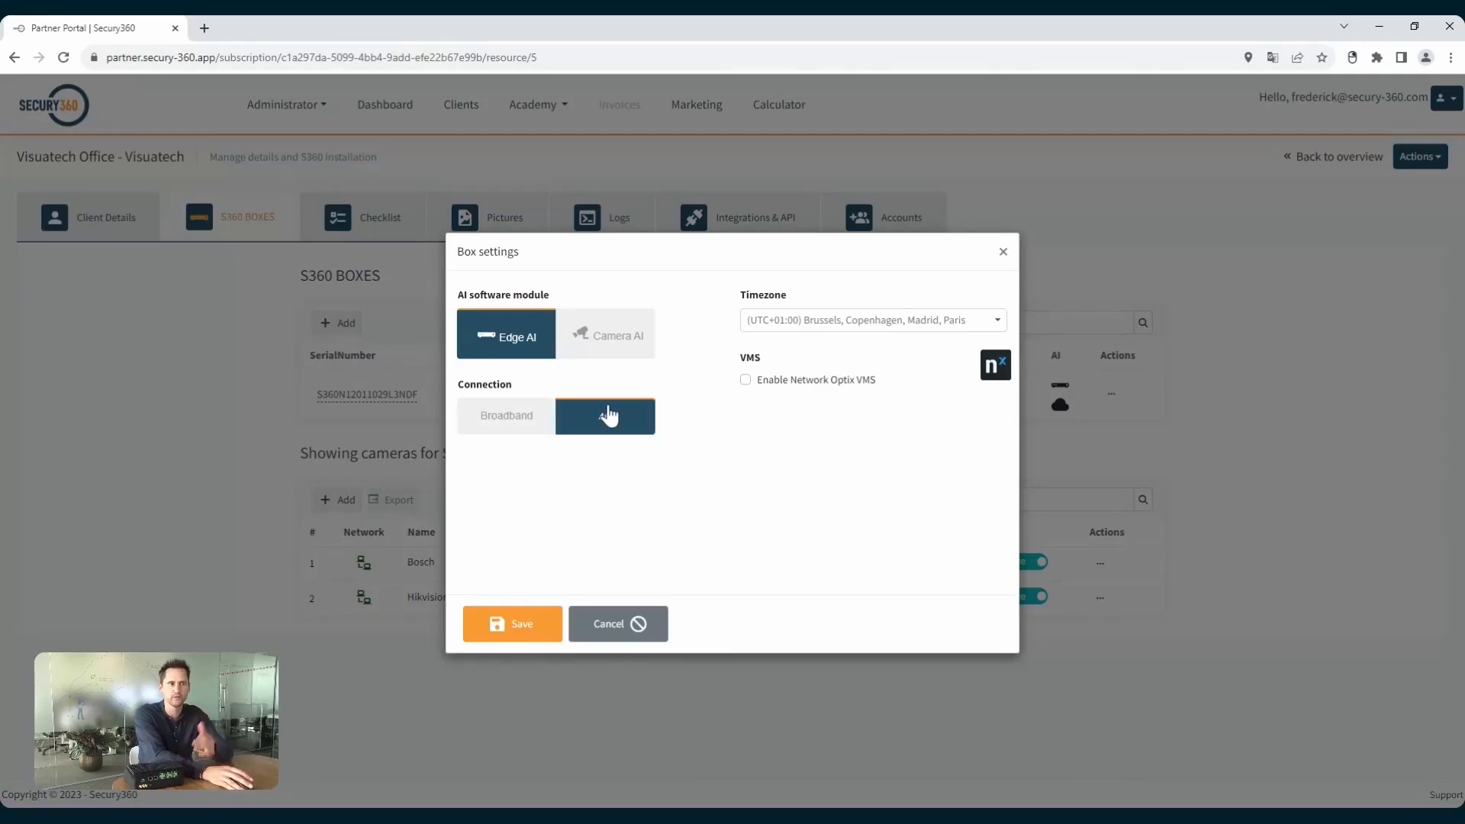
click(745, 381)
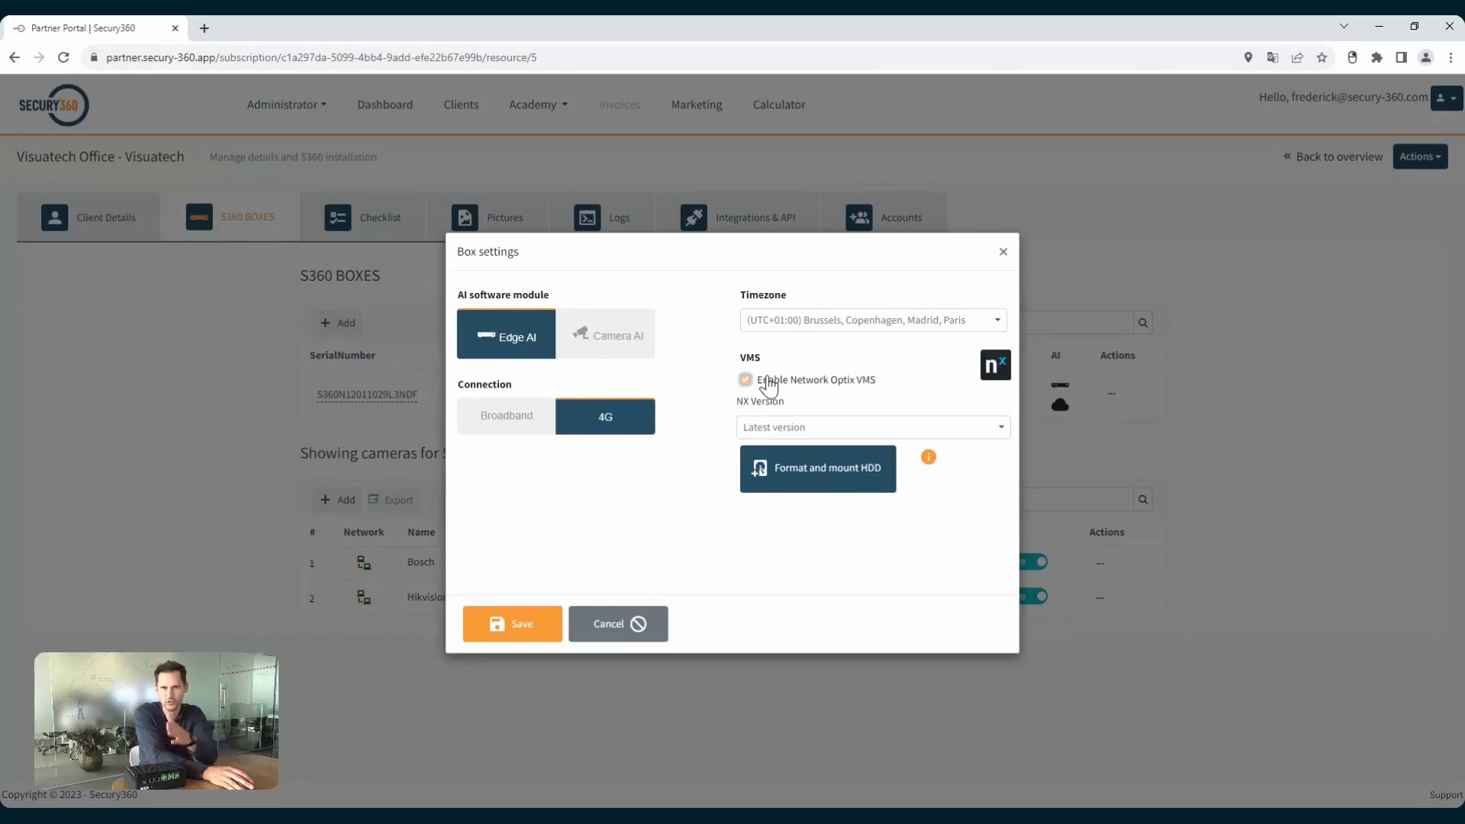
click(638, 622)
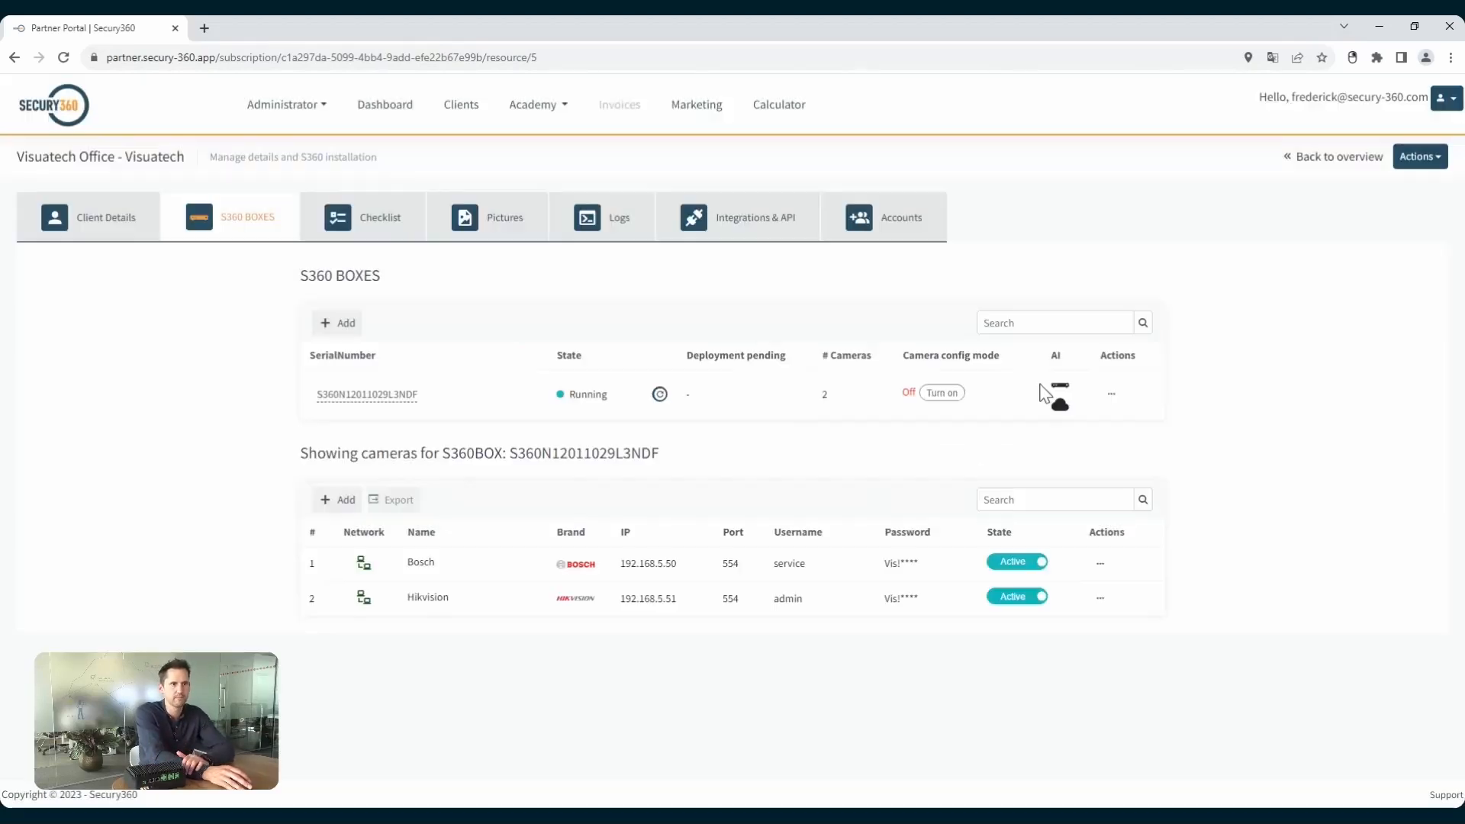
click(1110, 394)
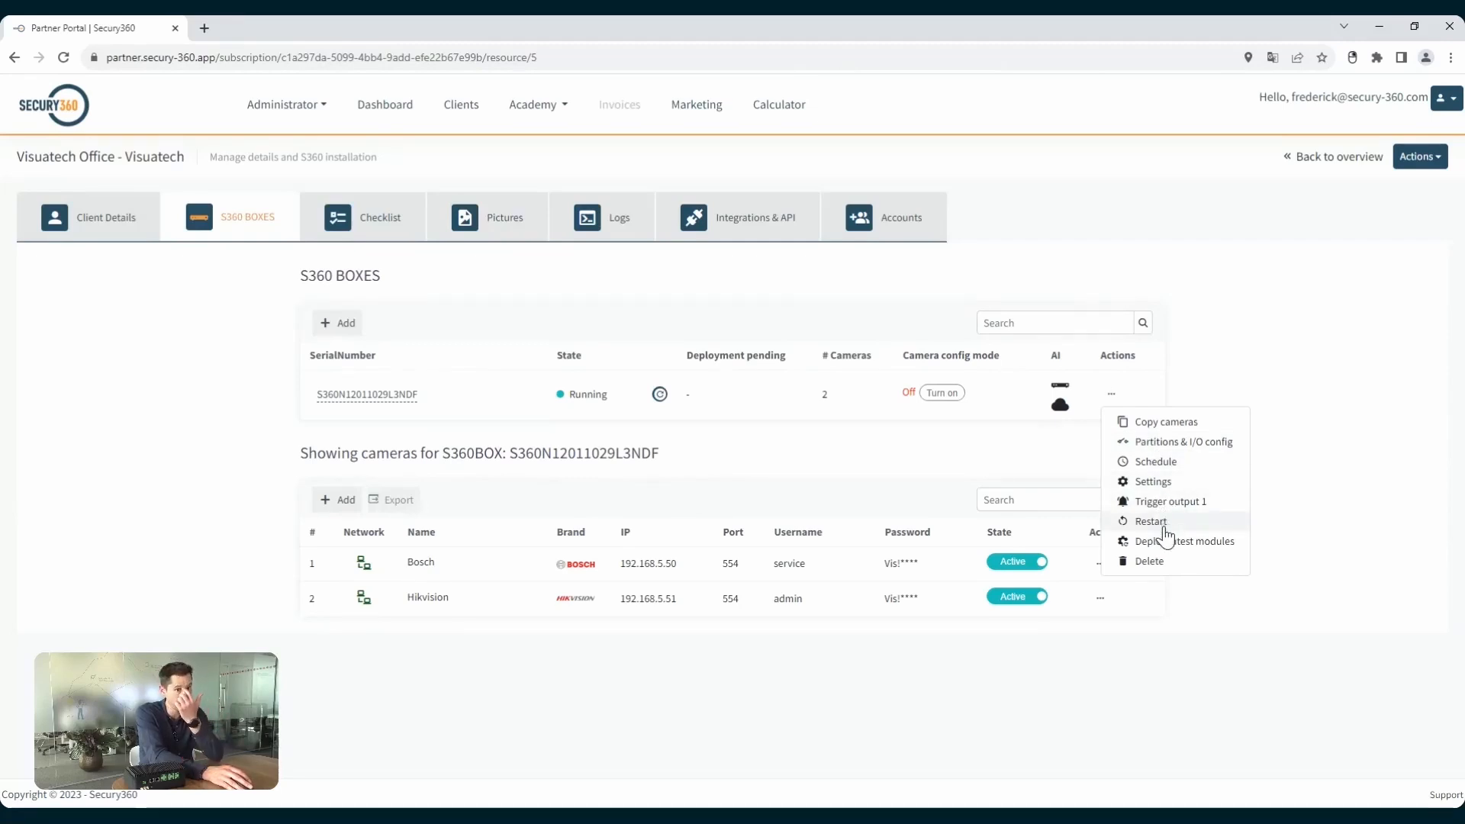
click(1294, 491)
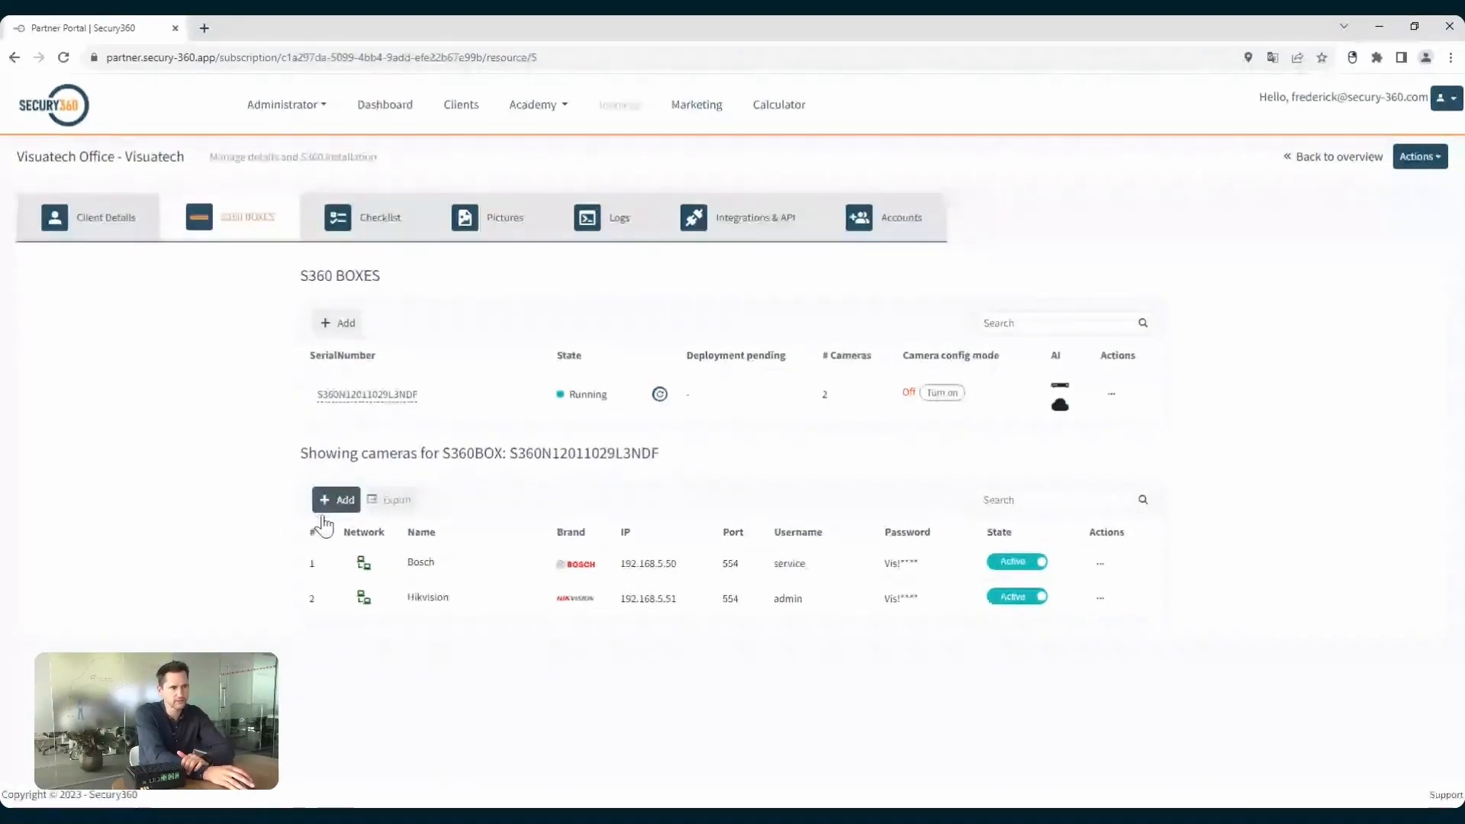
Open the form for adding a camera, examine its brand, stream and IP fields, and cancel it.
click(324, 511)
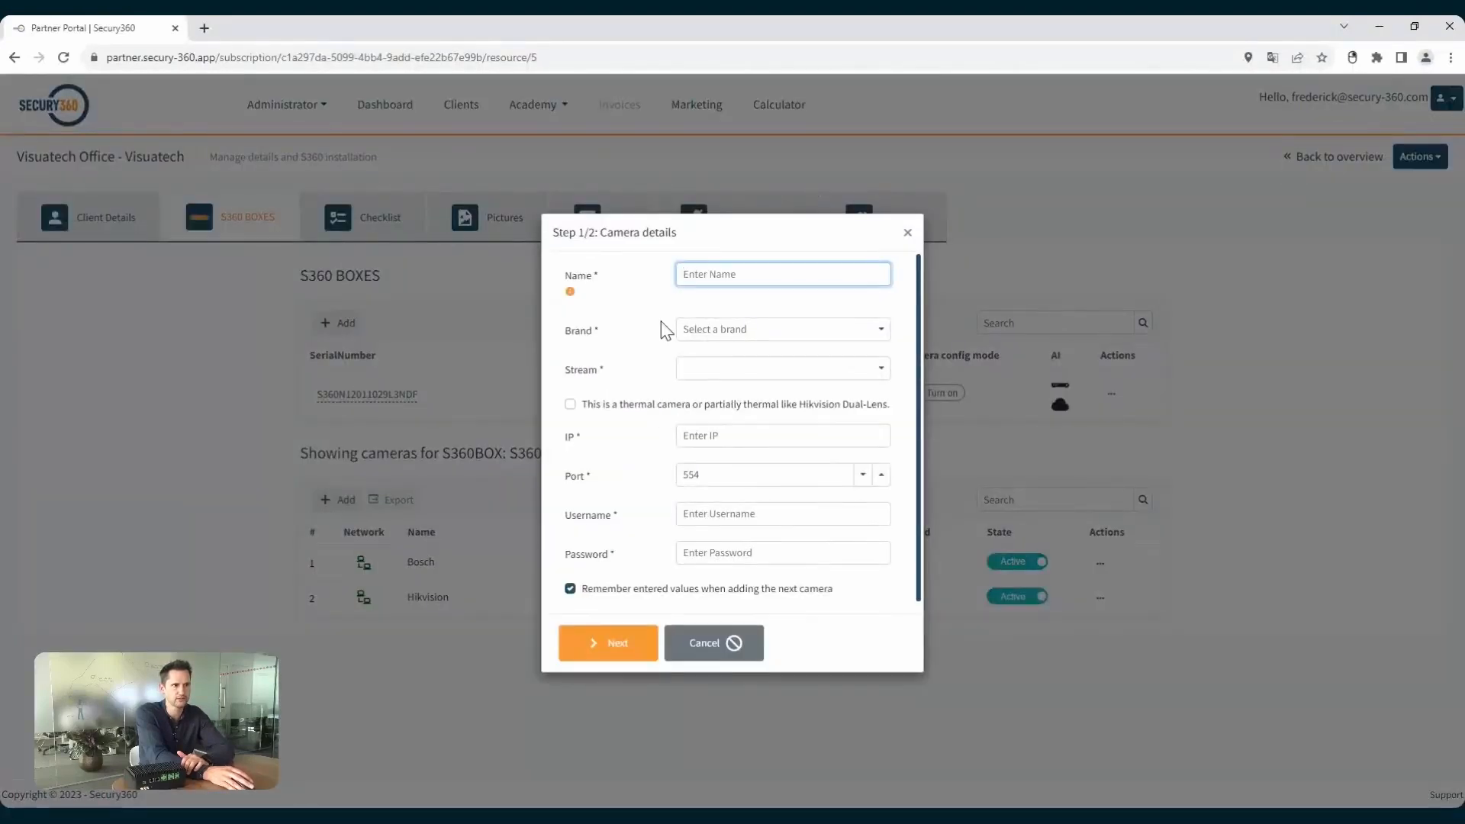
click(759, 330)
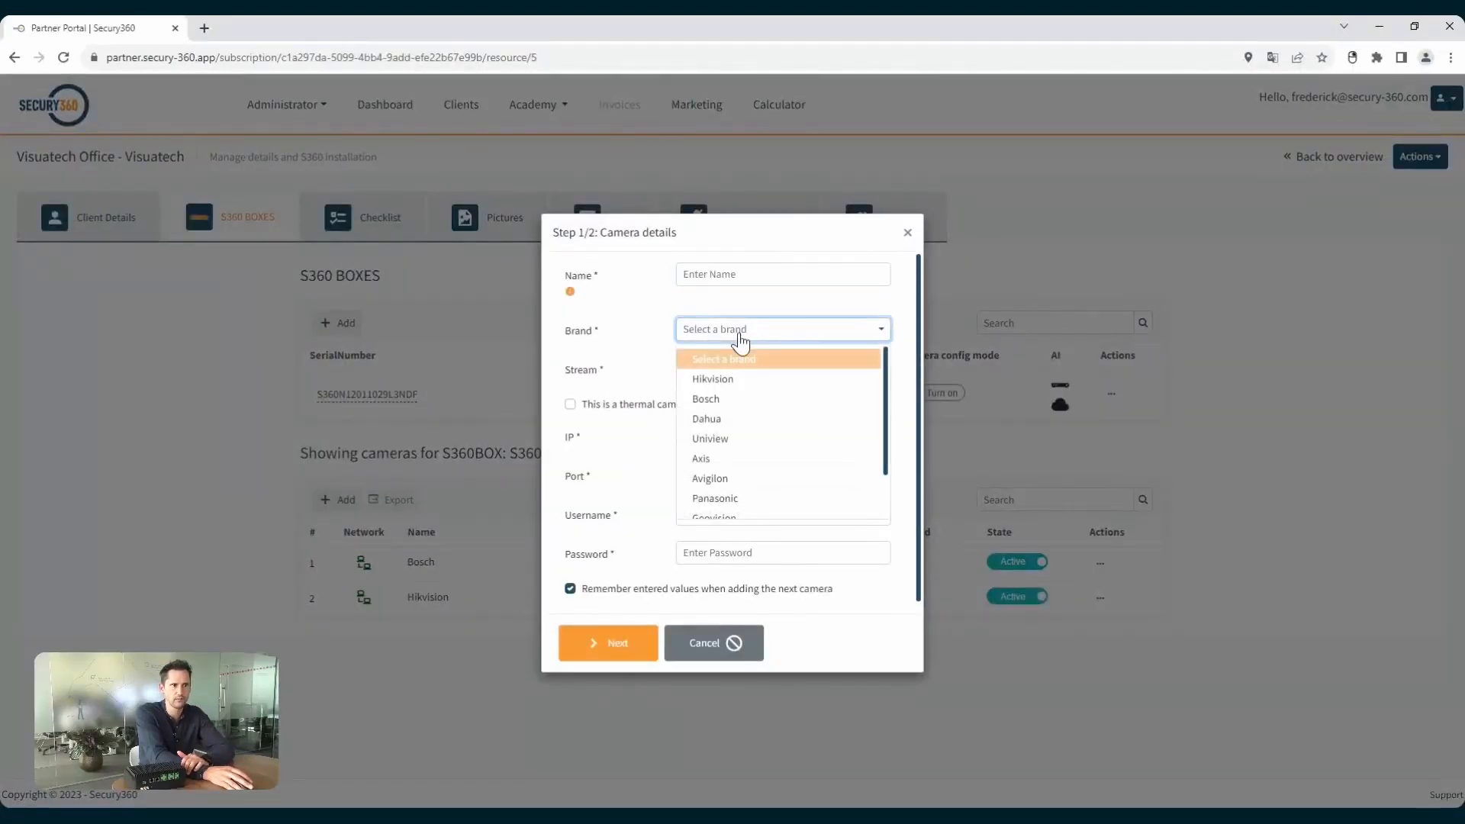
click(725, 371)
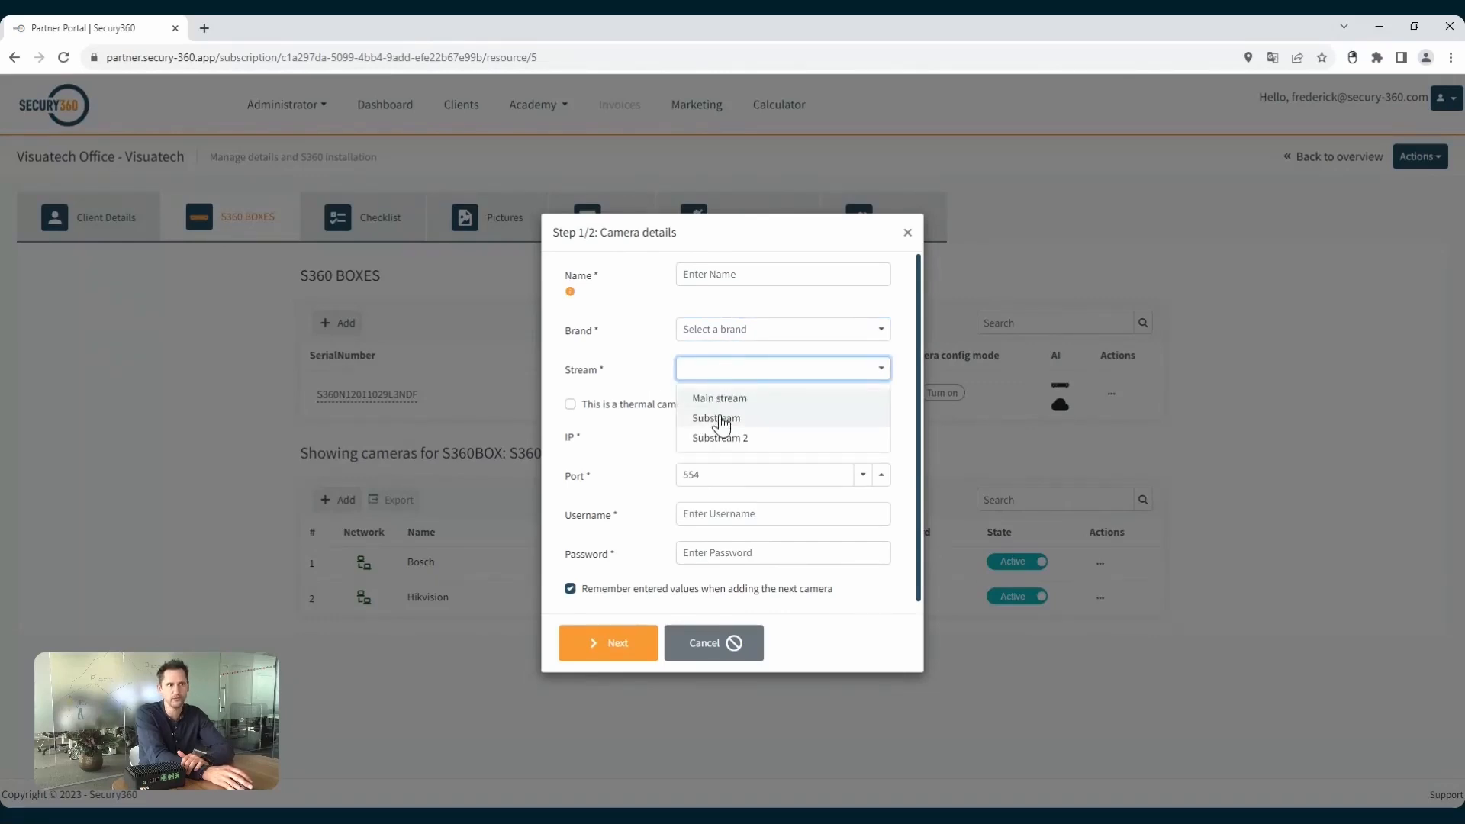
click(639, 368)
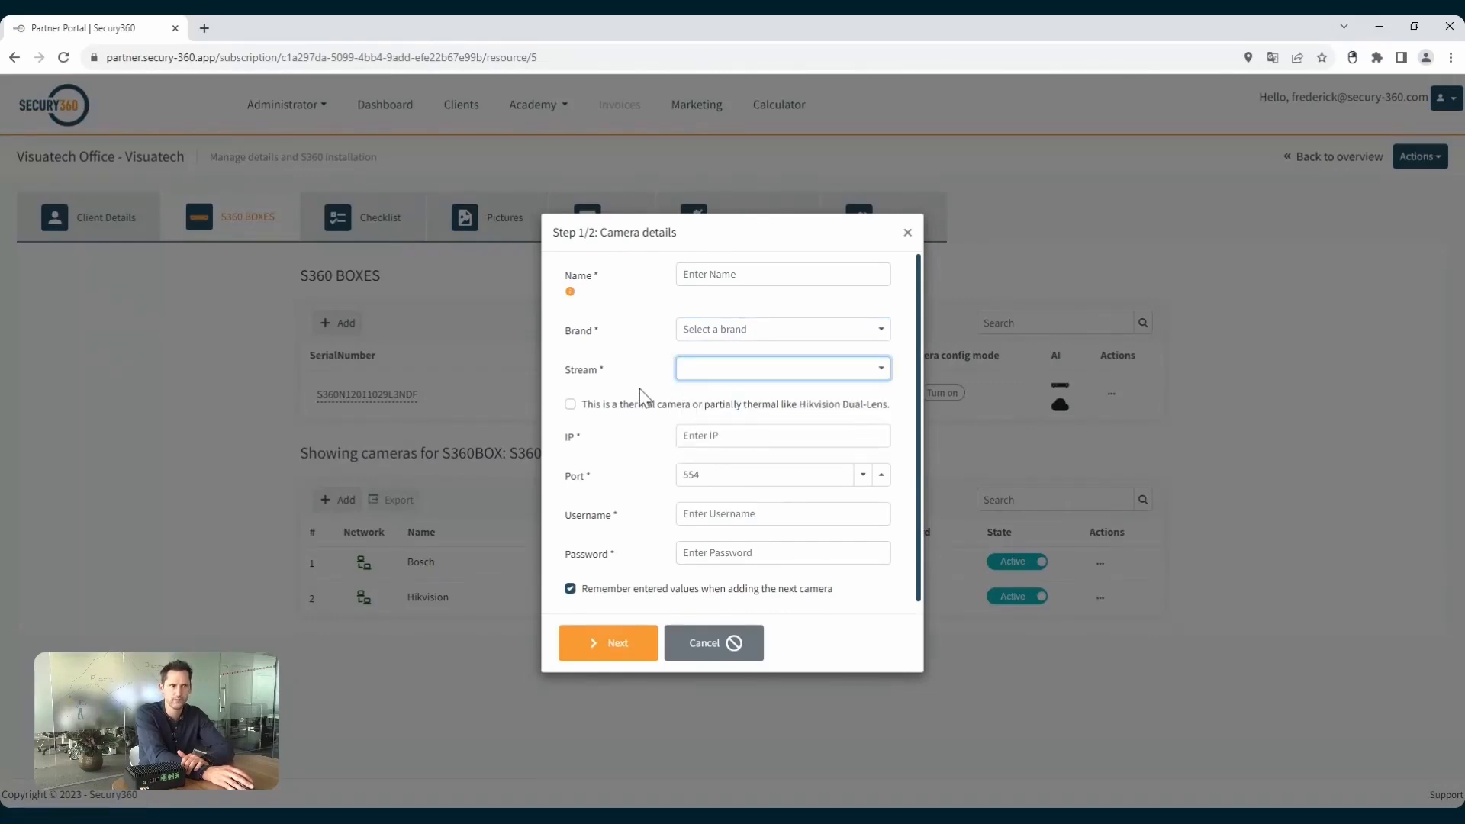
click(712, 436)
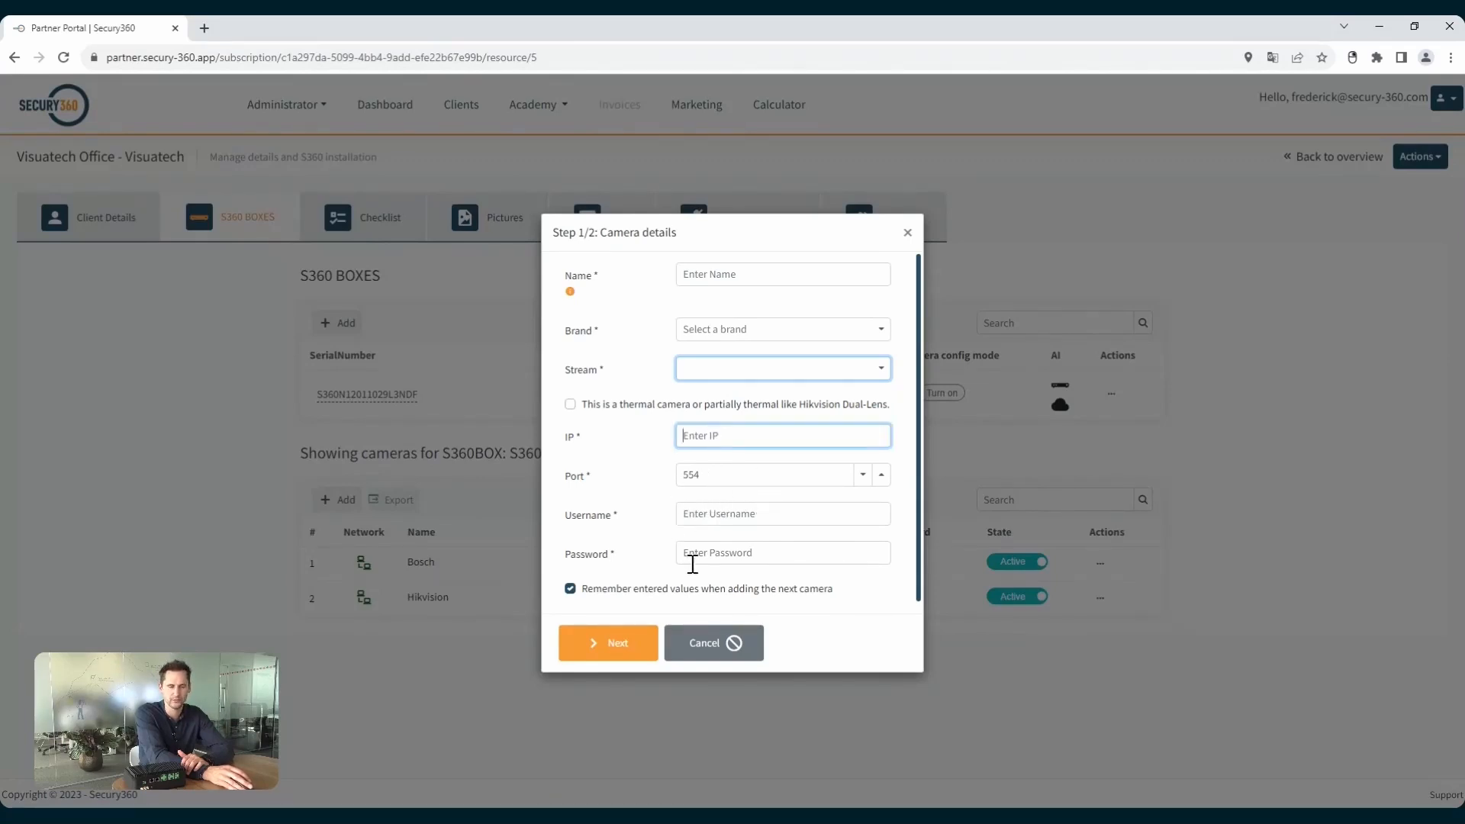
click(717, 648)
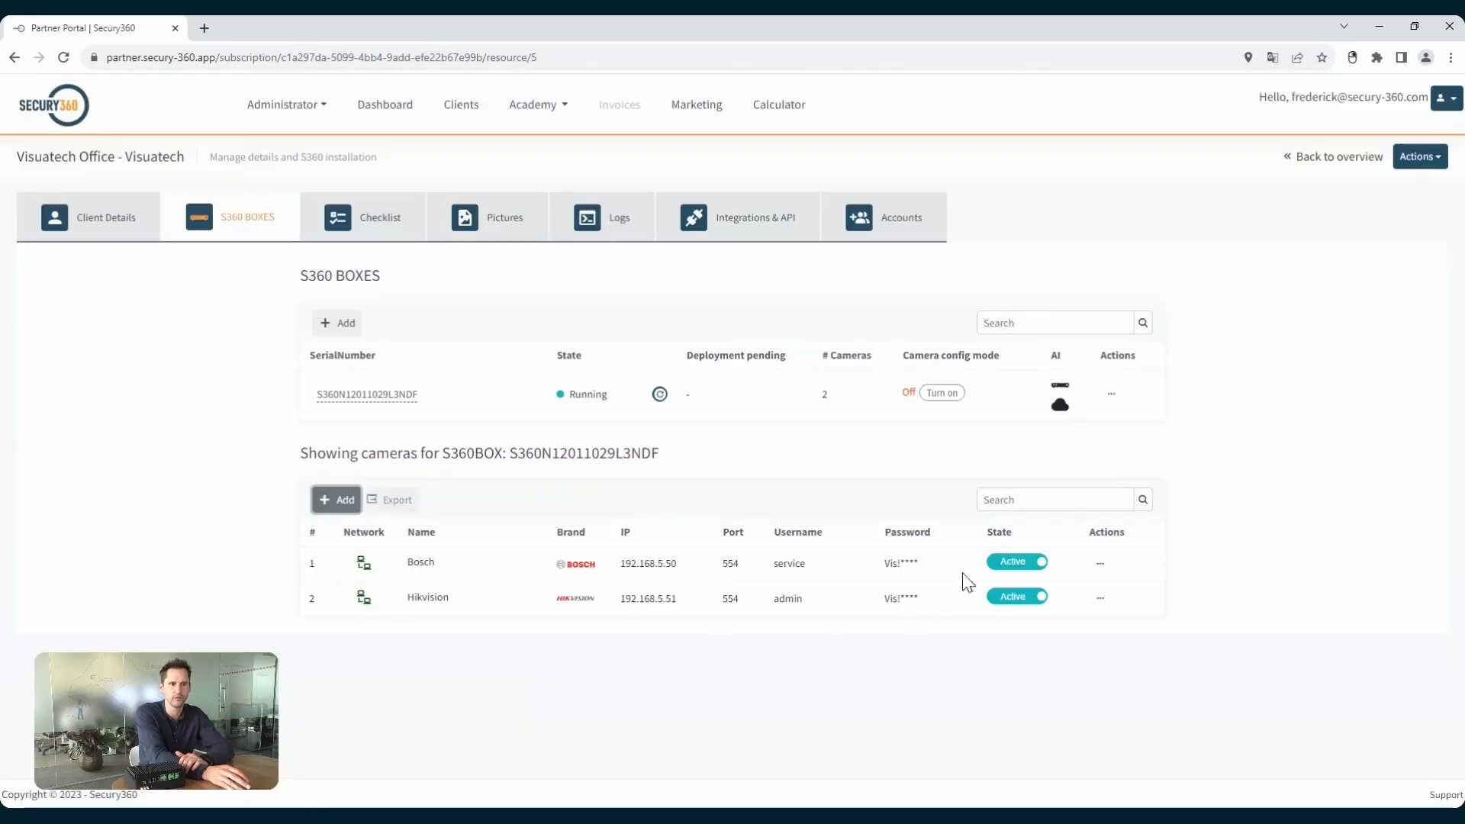
Open the camera's detection zone editor and remove the existing Zone 2 and Zone 1.
click(1121, 593)
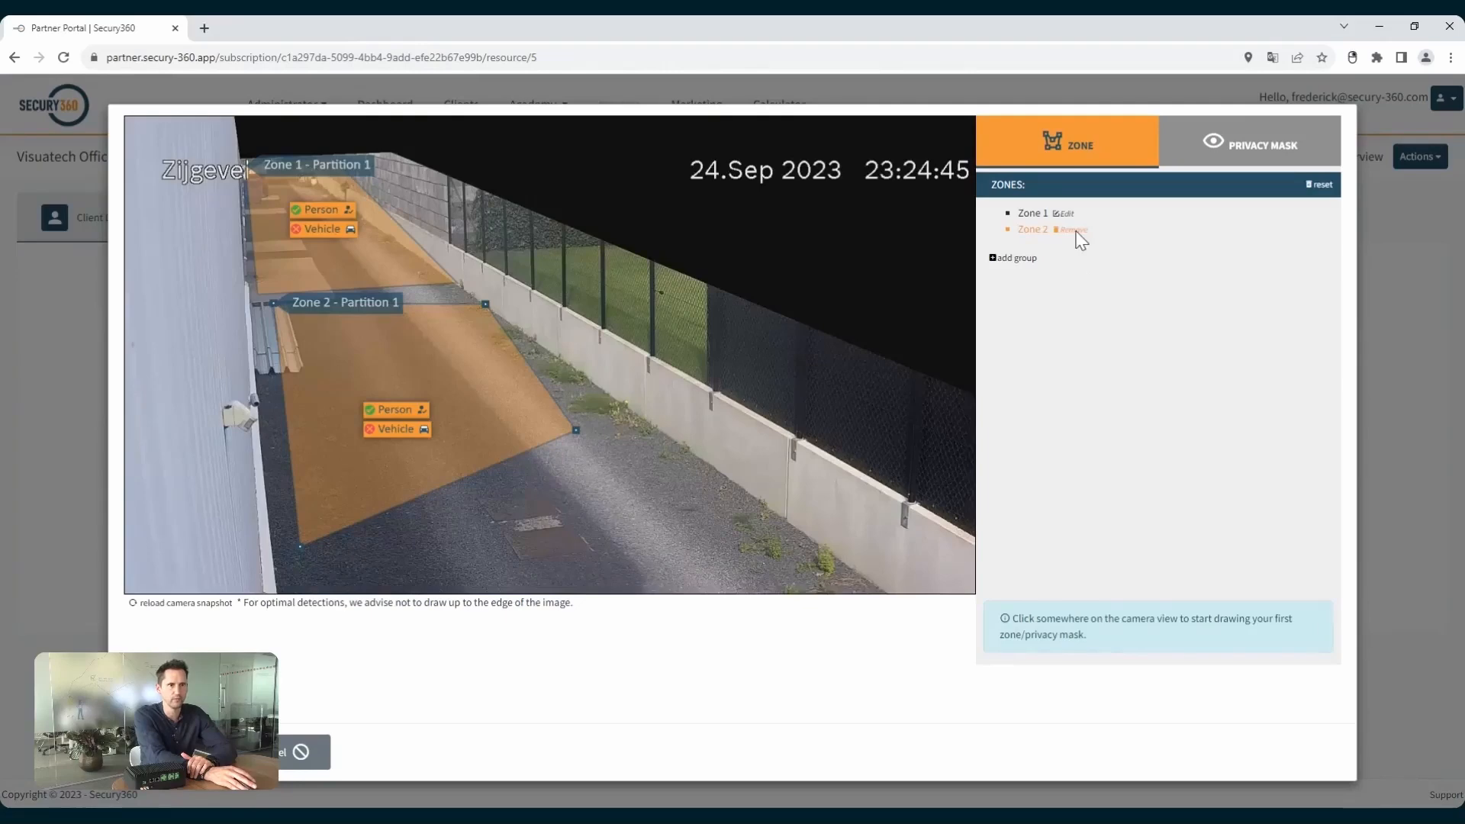
click(1076, 230)
click(1076, 214)
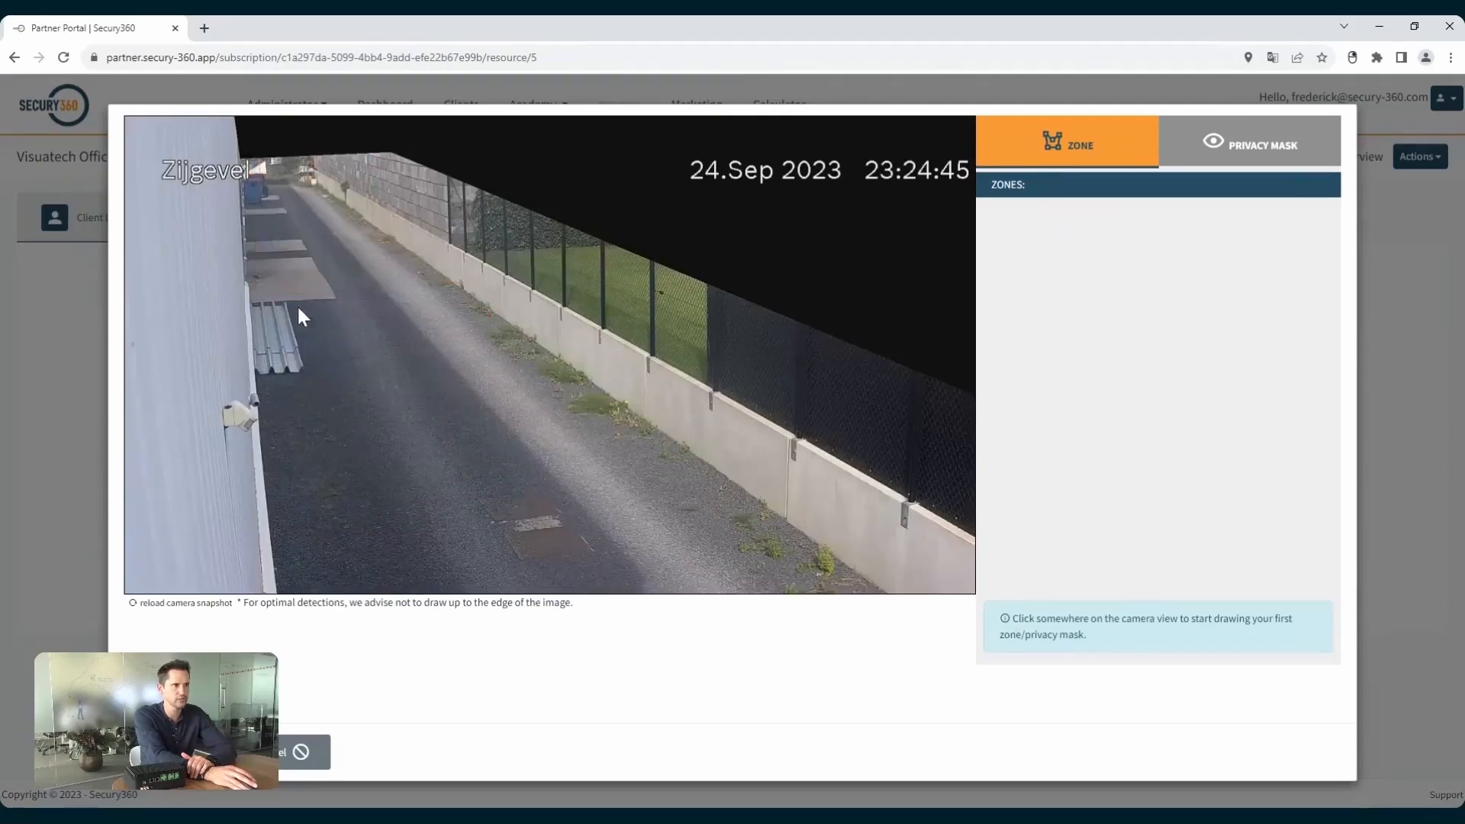
Draw Zone 1 over the near part of the driveway between wall and fence, with both Person and Vehicle detection enabled.
click(251, 305)
click(276, 582)
click(879, 583)
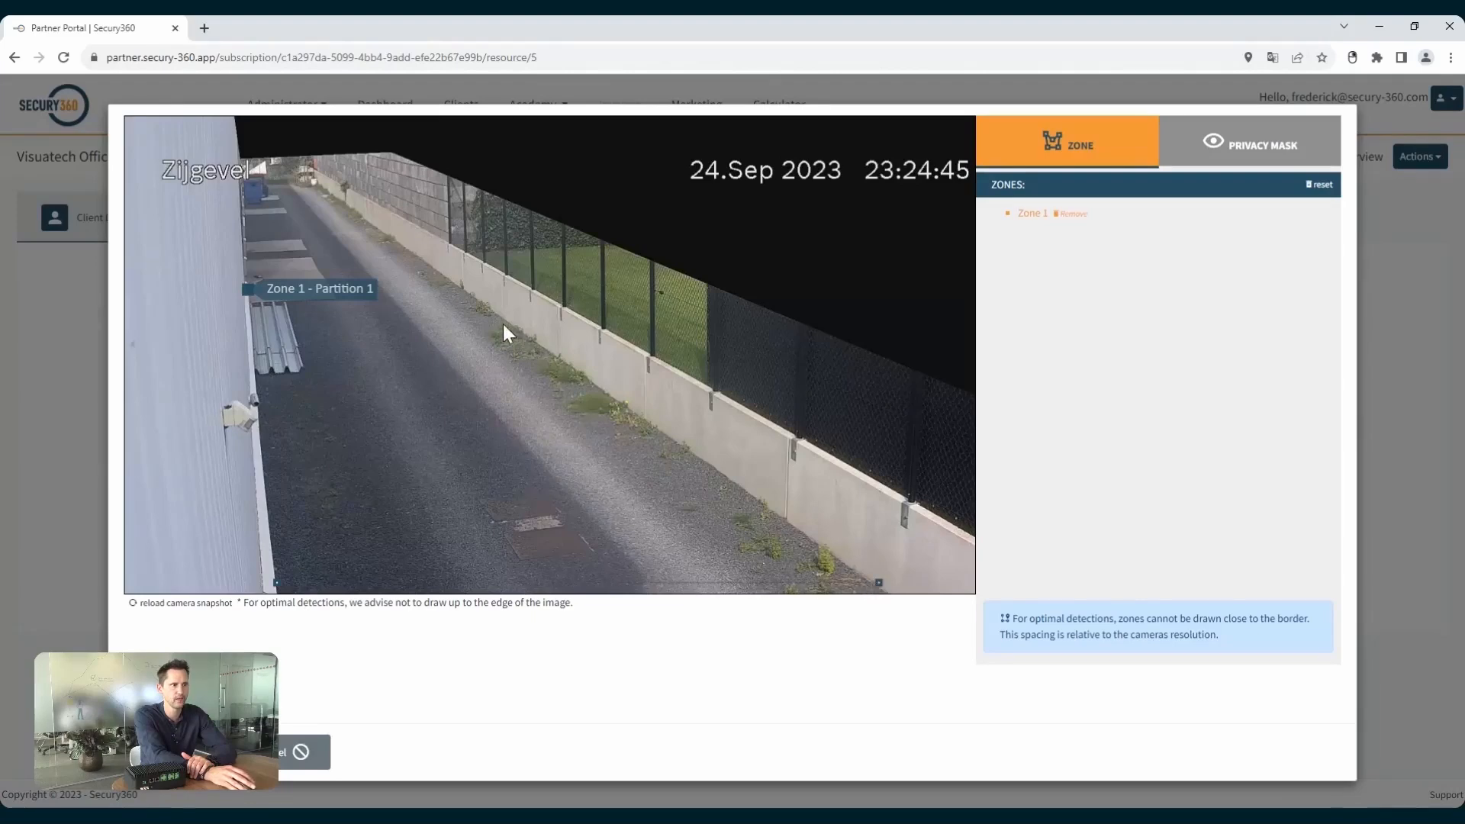
click(469, 294)
click(249, 294)
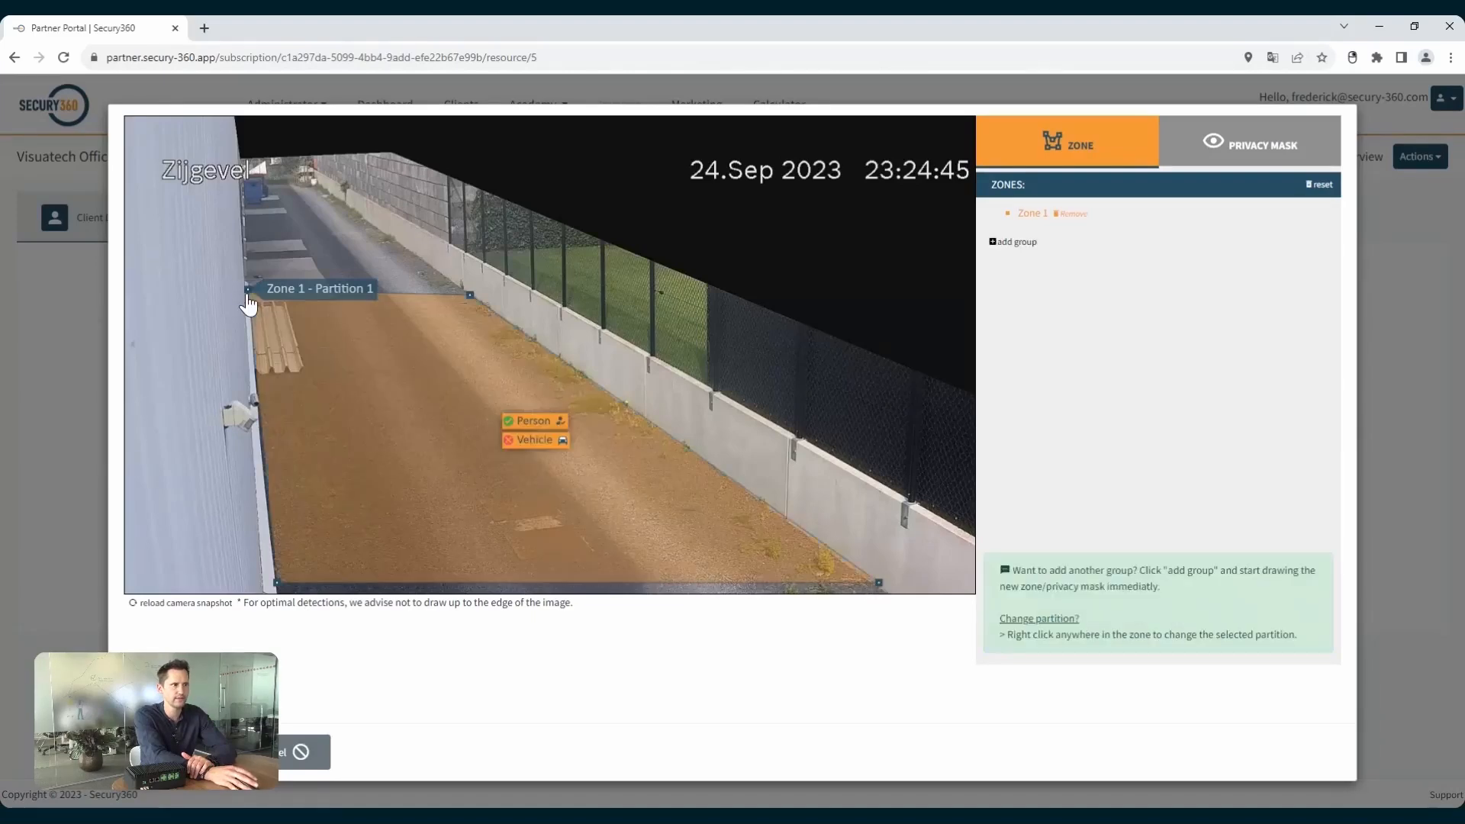
click(523, 440)
click(525, 427)
click(528, 422)
Add a second zone group over the far end of the driveway and assign it to Partition 2.
click(1012, 242)
click(241, 175)
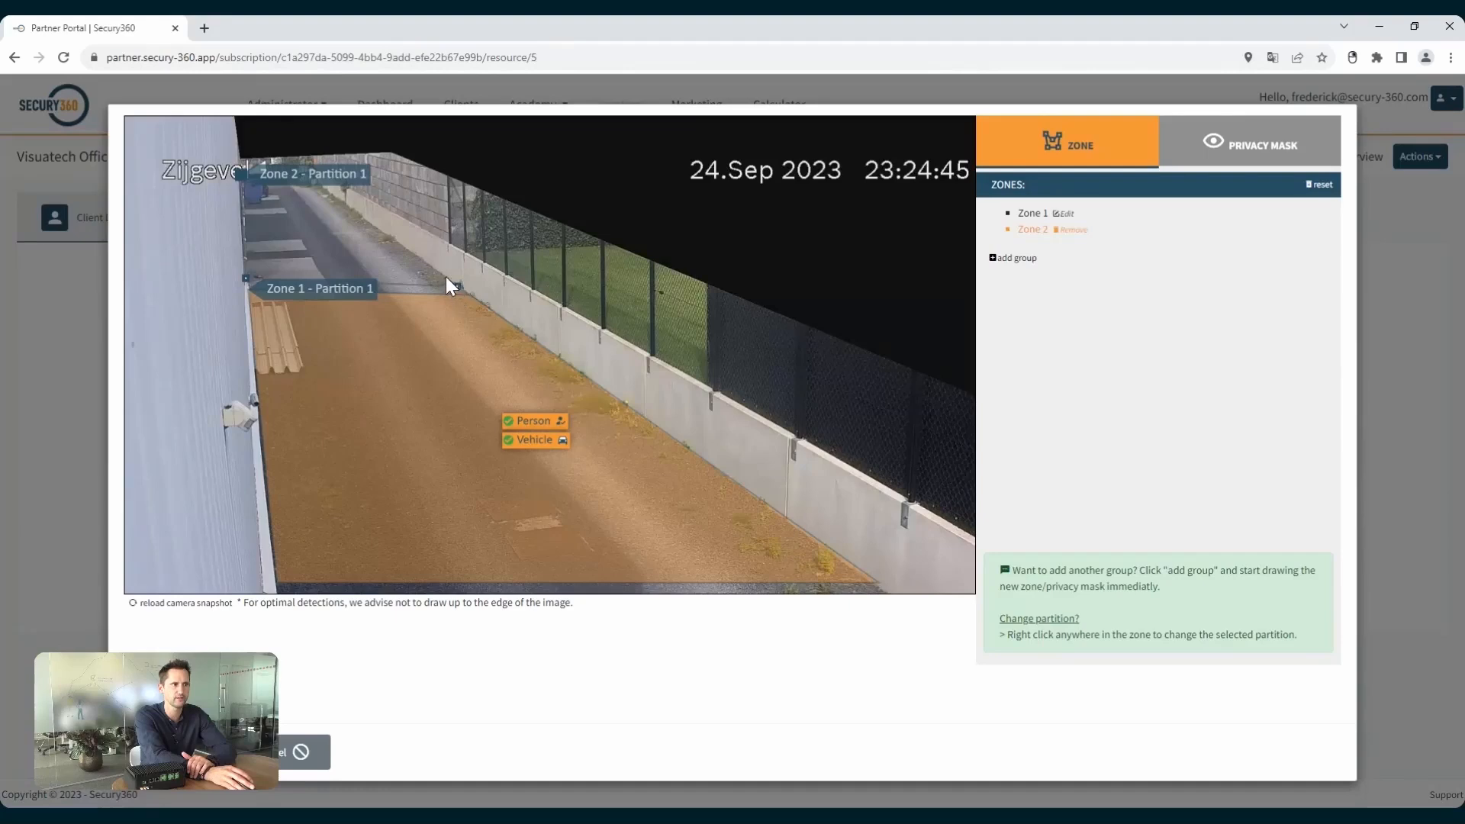
click(241, 182)
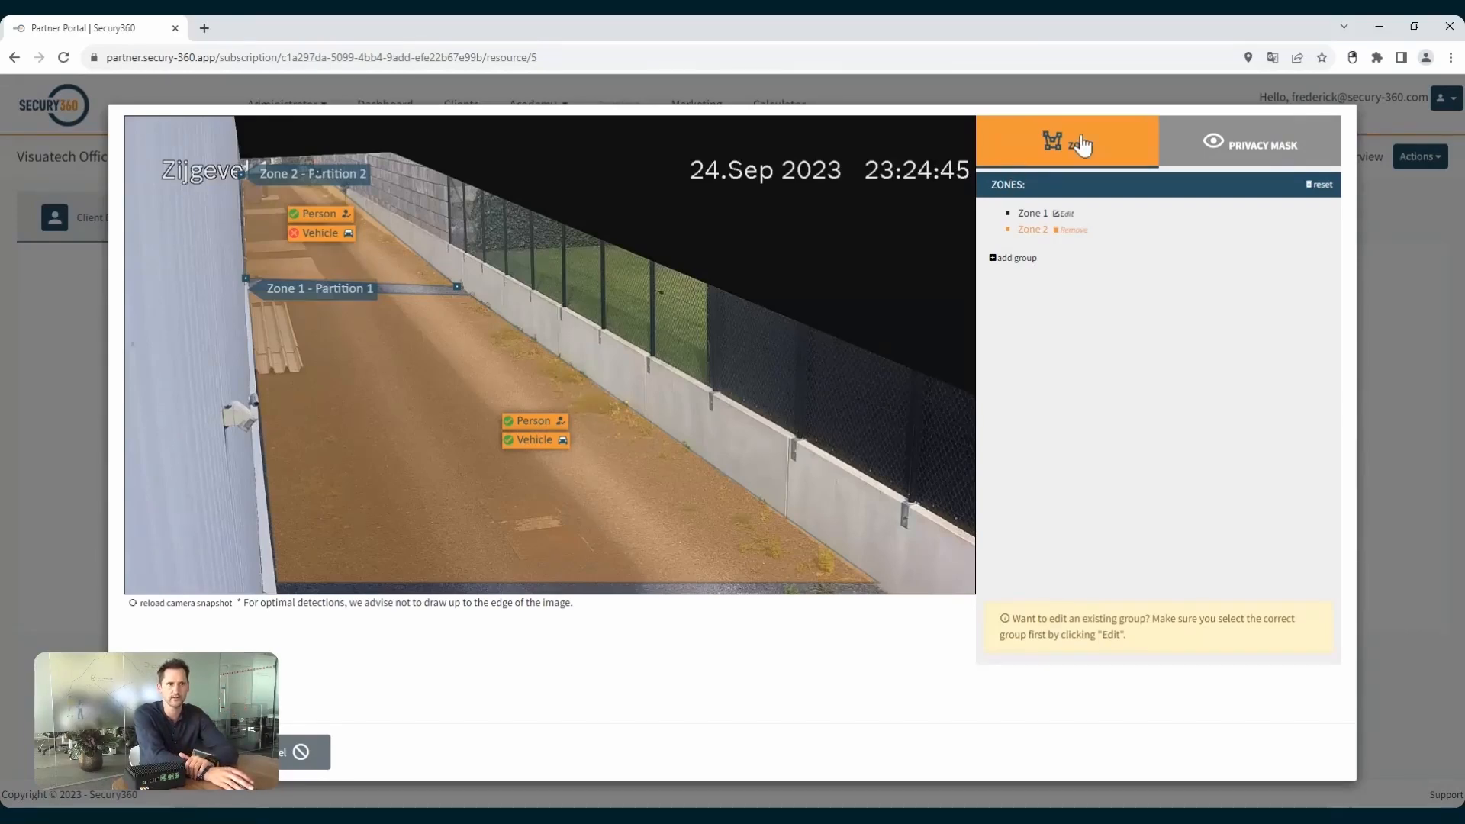
View the camera's privacy mask mode and close the zone editor without saving.
click(1213, 141)
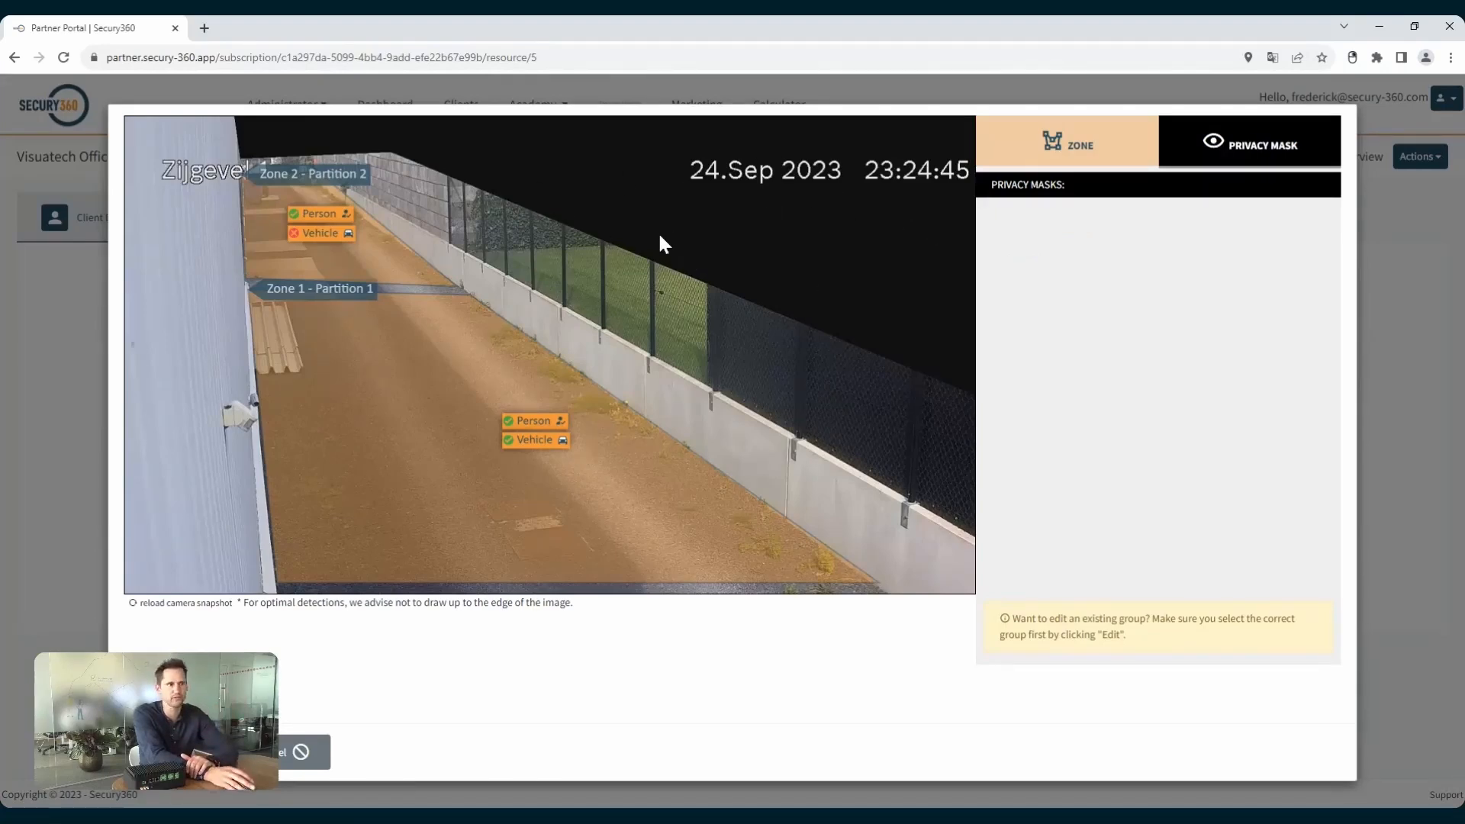
click(300, 752)
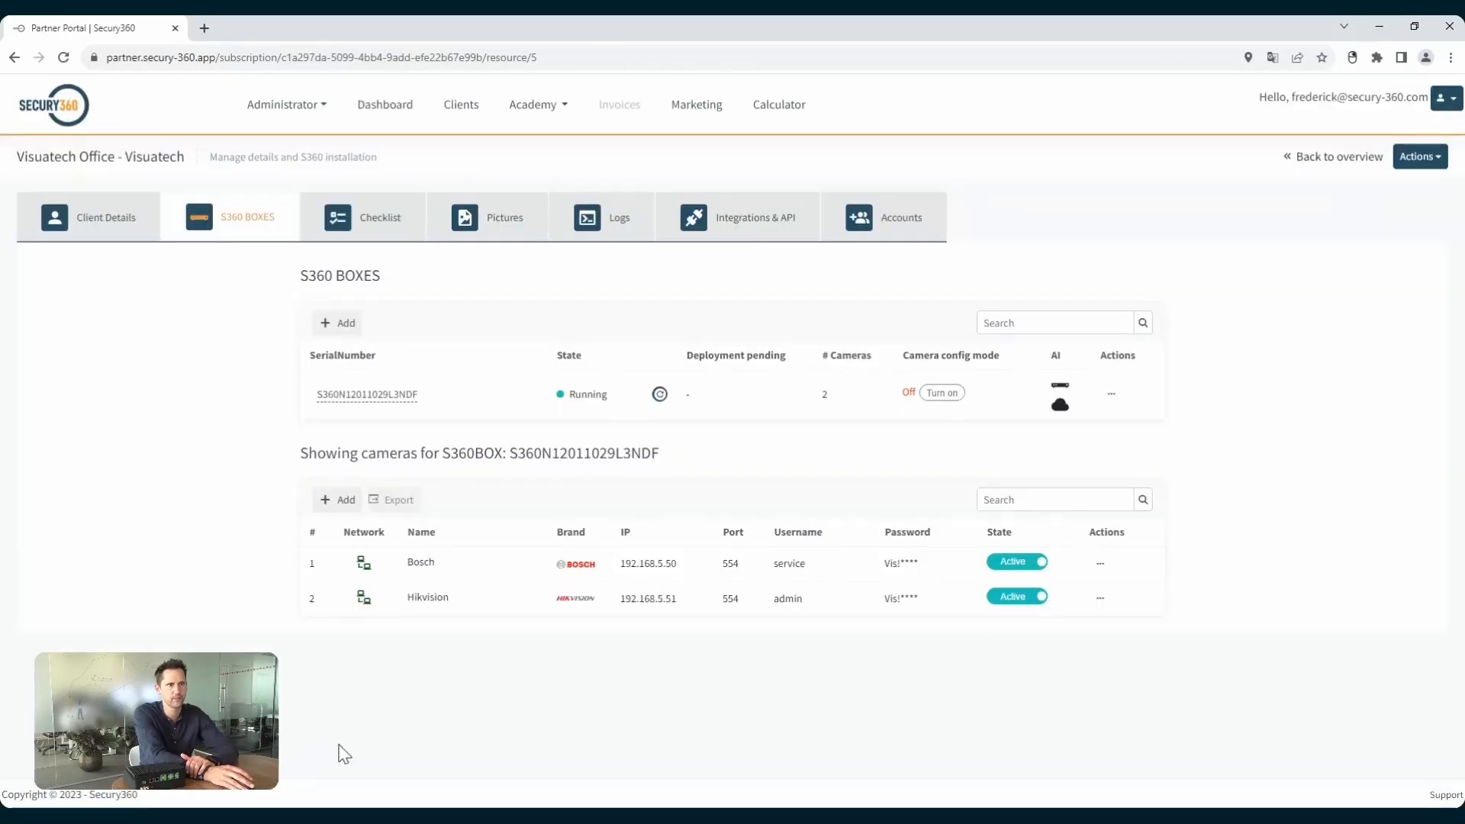
Review the installation checklist, including the good night vision support item, and the client's camera snapshots and groundplan section.
click(386, 223)
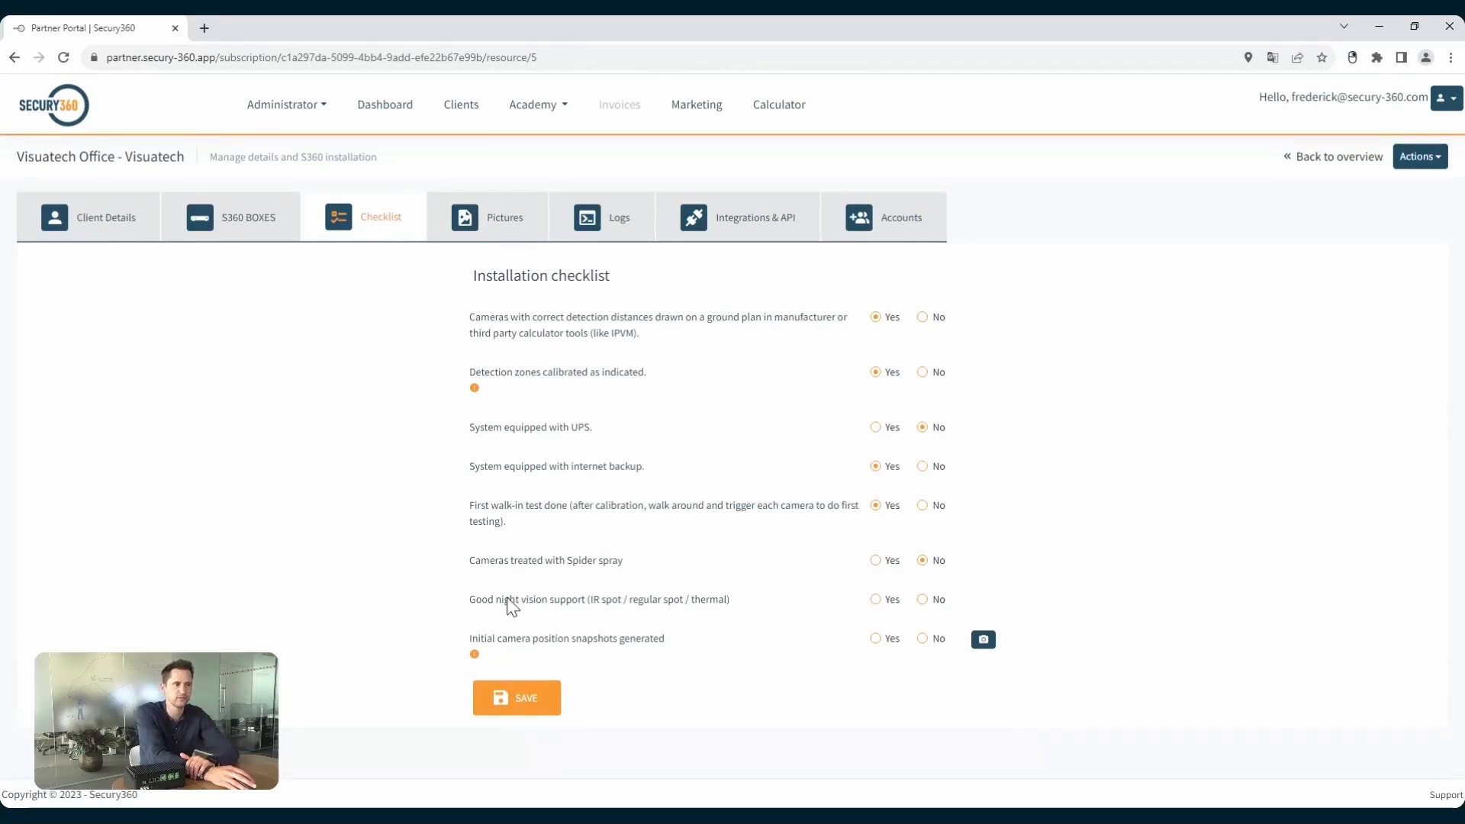
drag(503, 602, 715, 599)
click(722, 602)
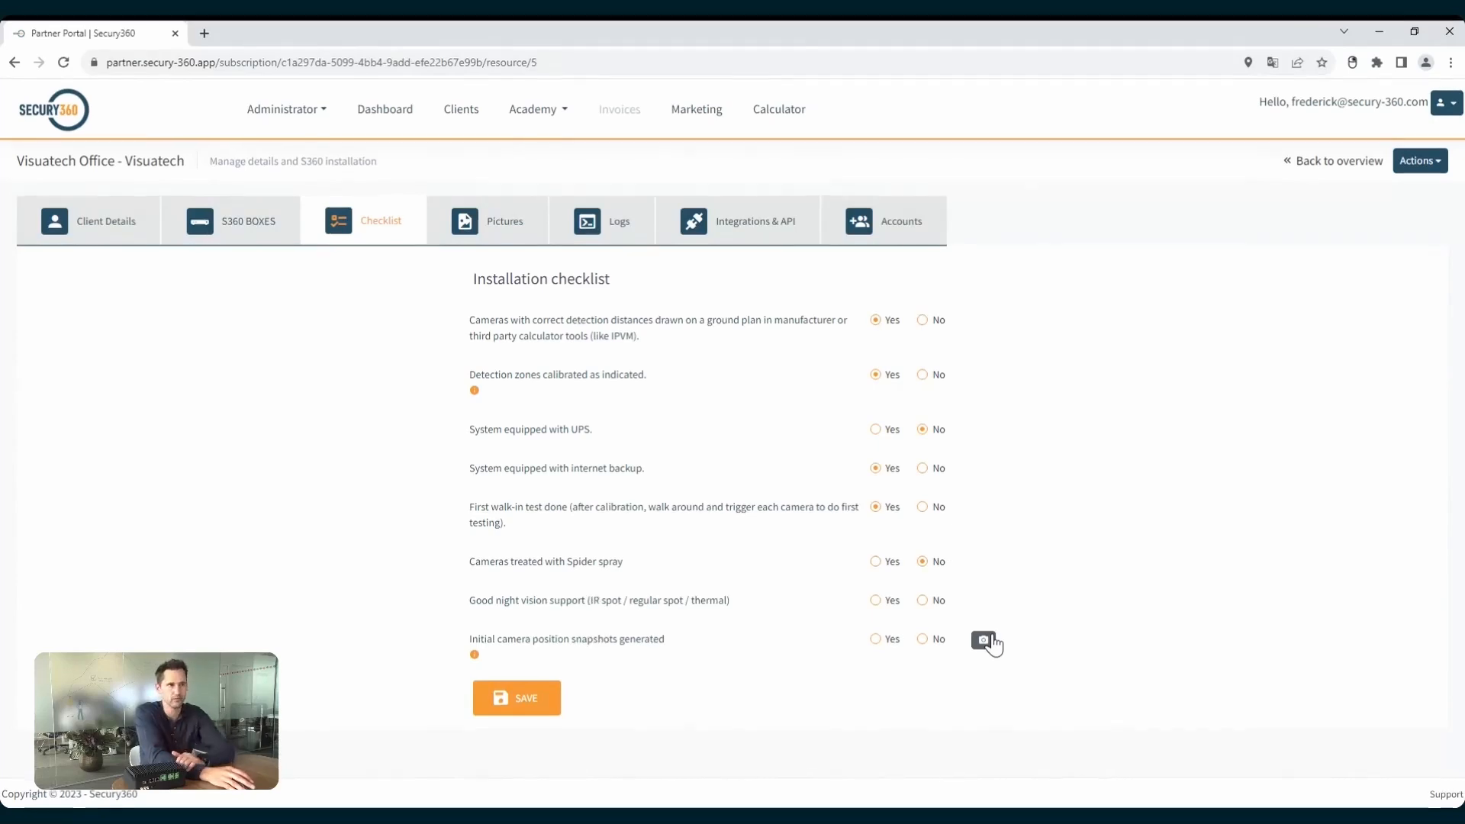
click(519, 225)
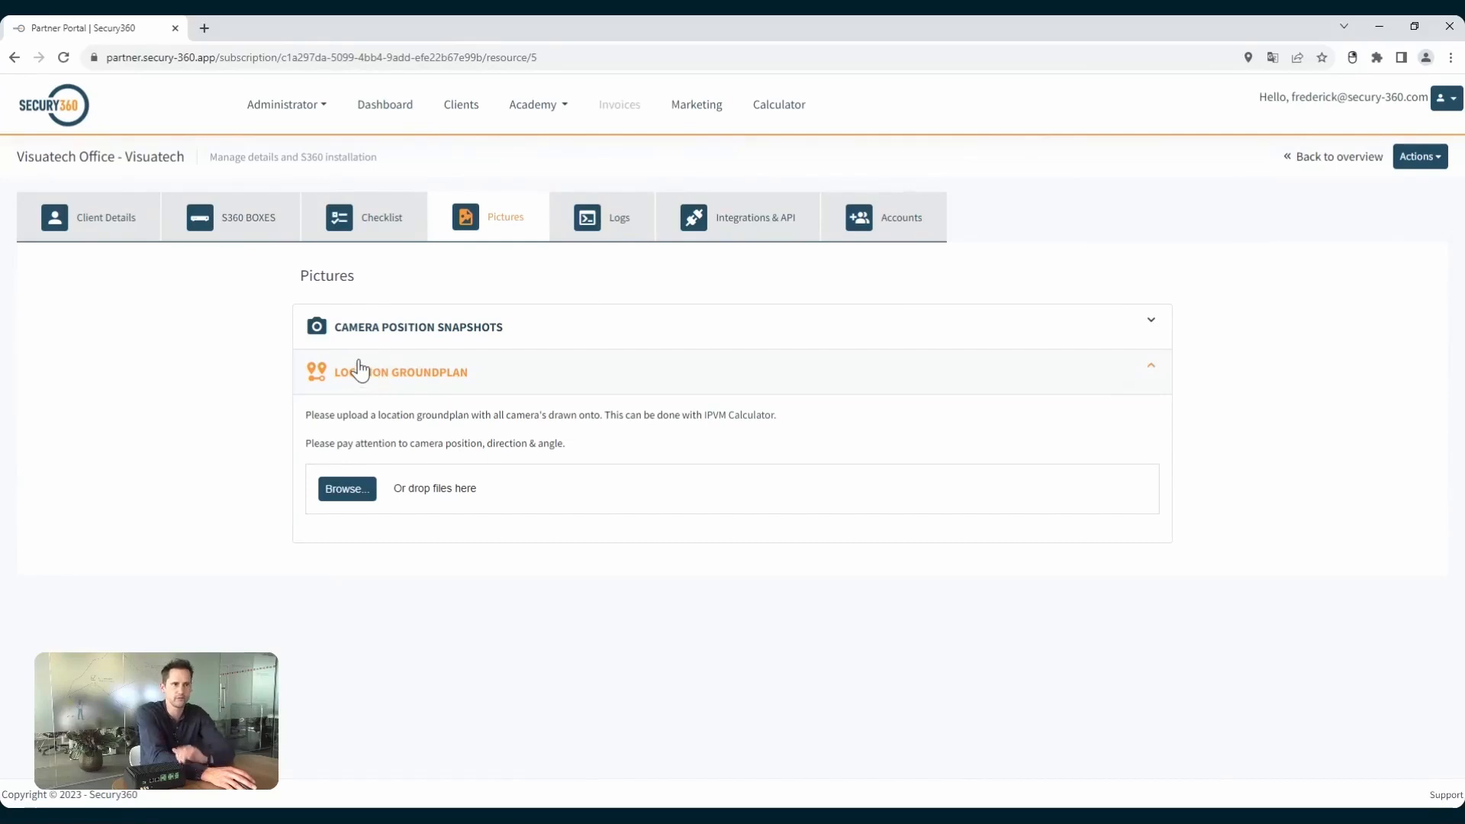
click(594, 230)
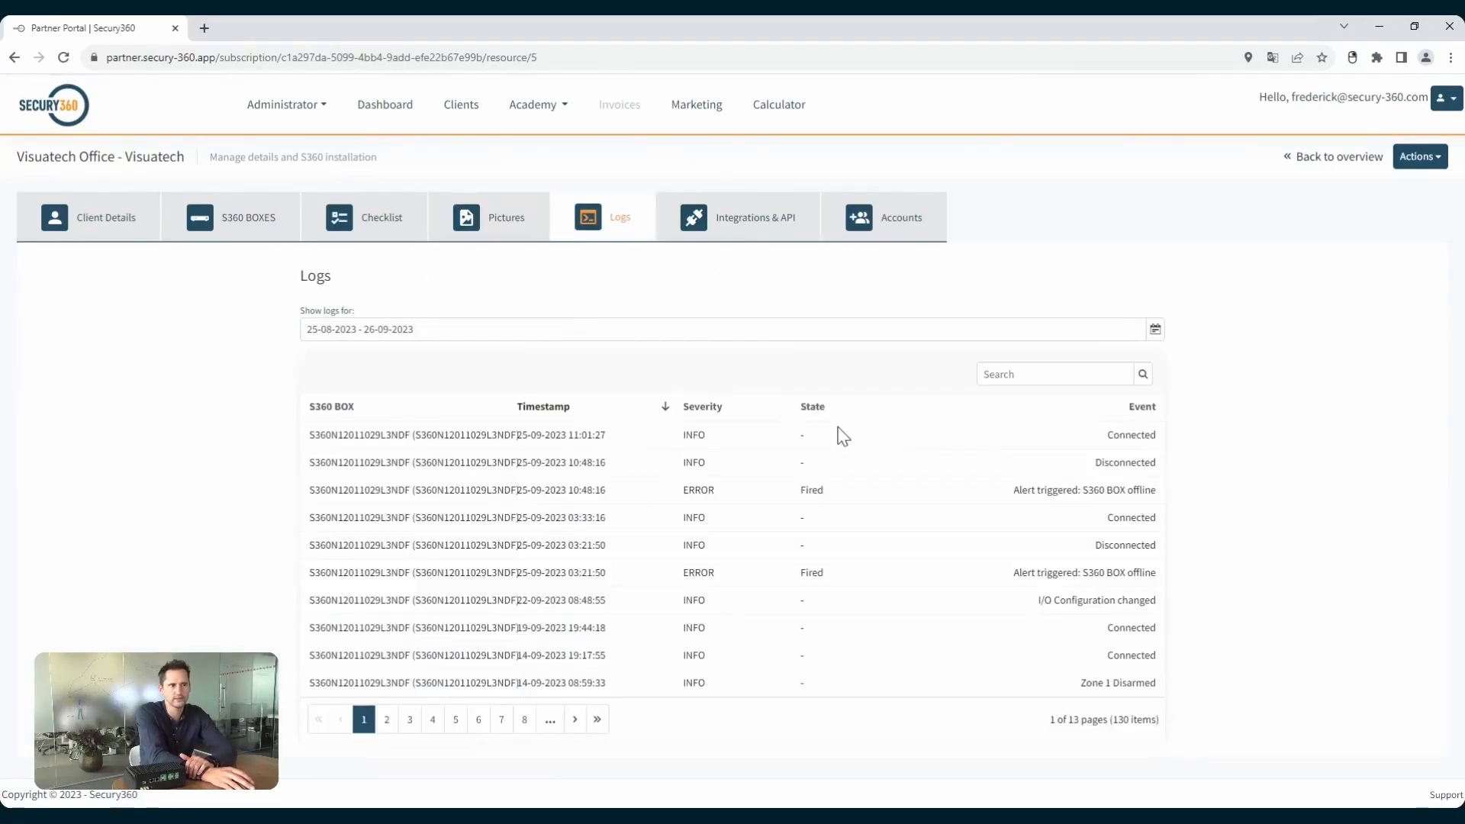
click(387, 721)
click(410, 719)
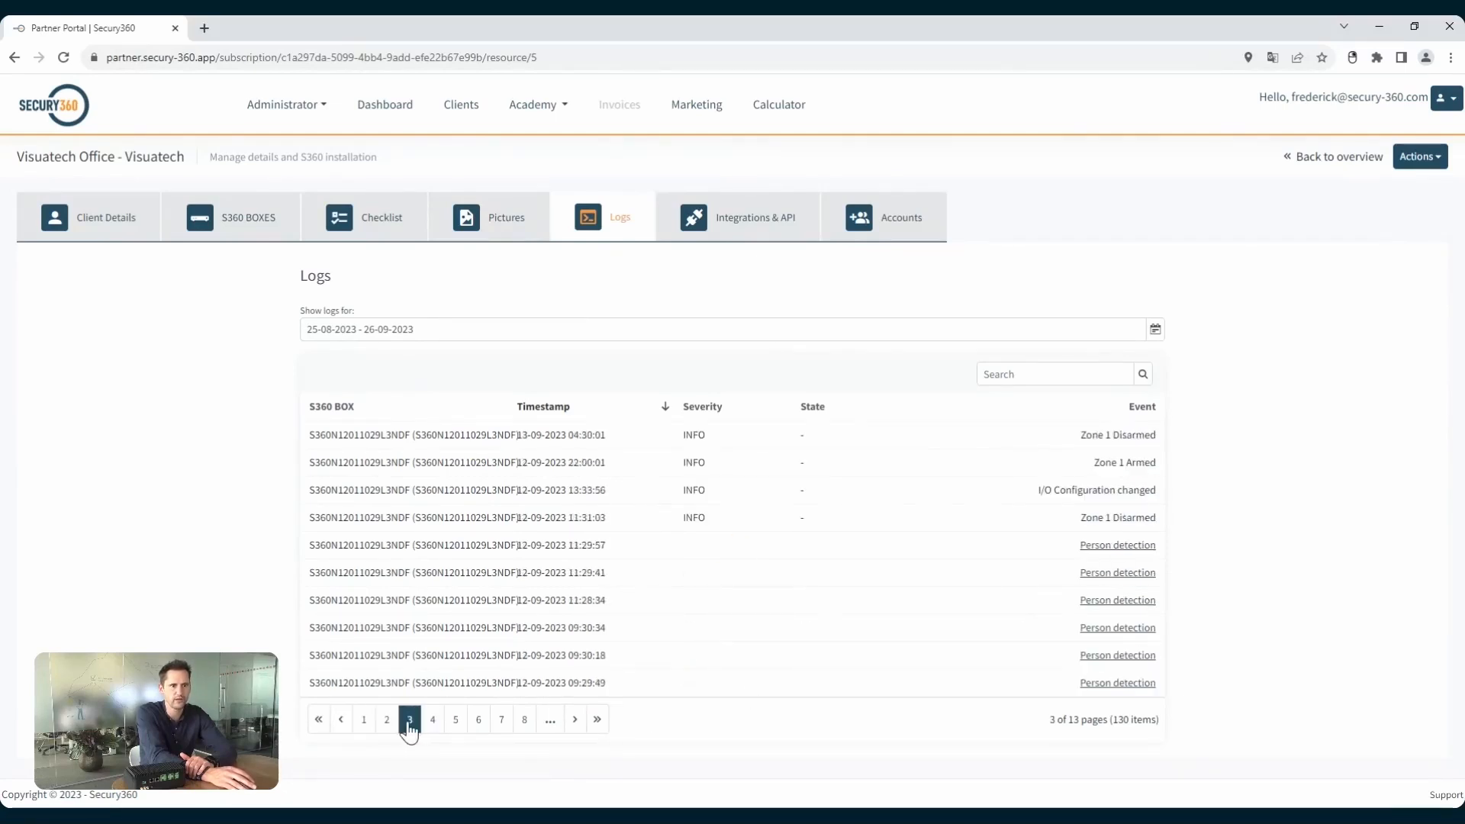
mouse_move(1110, 547)
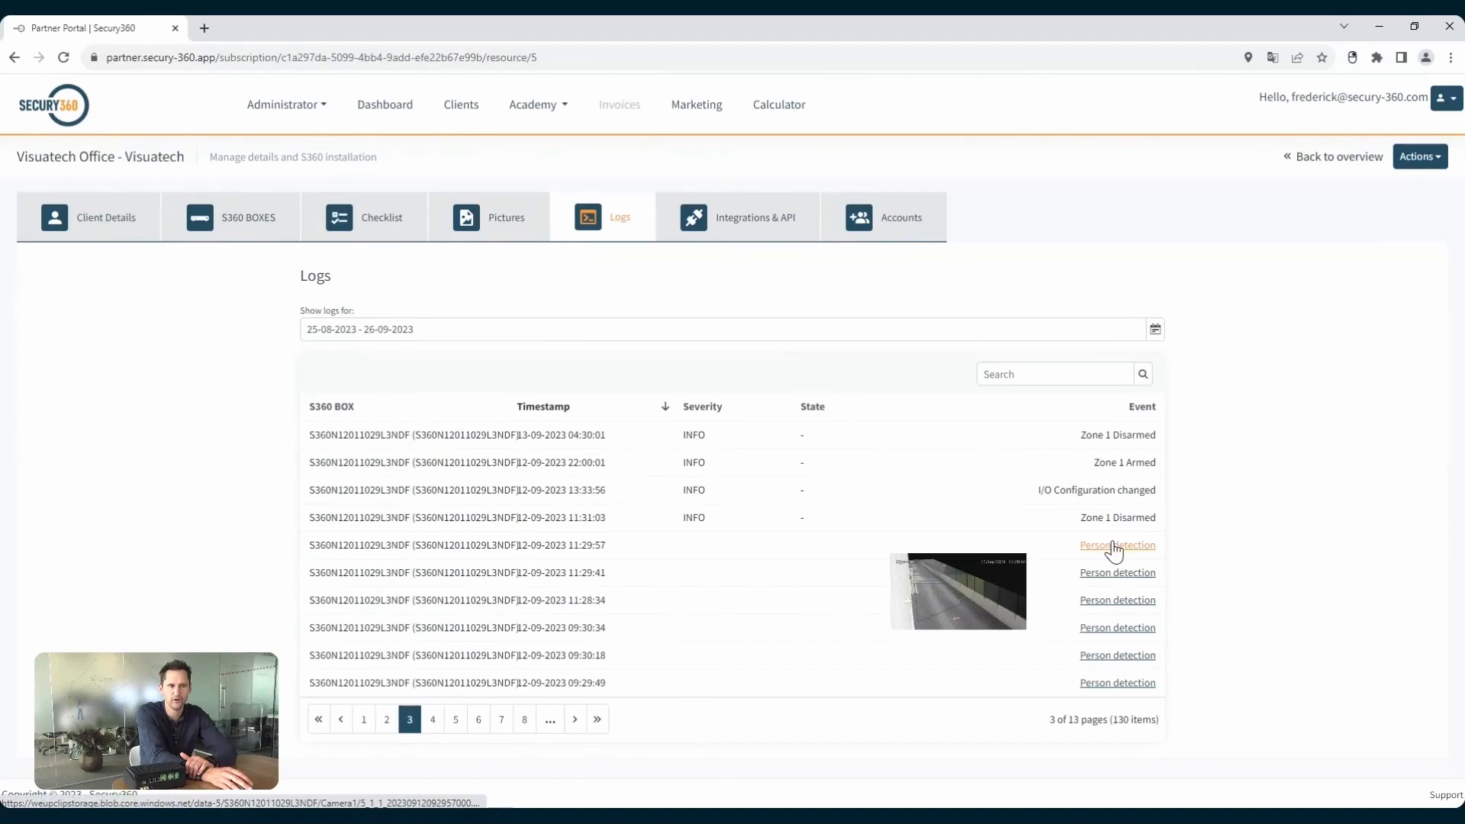
click(1107, 601)
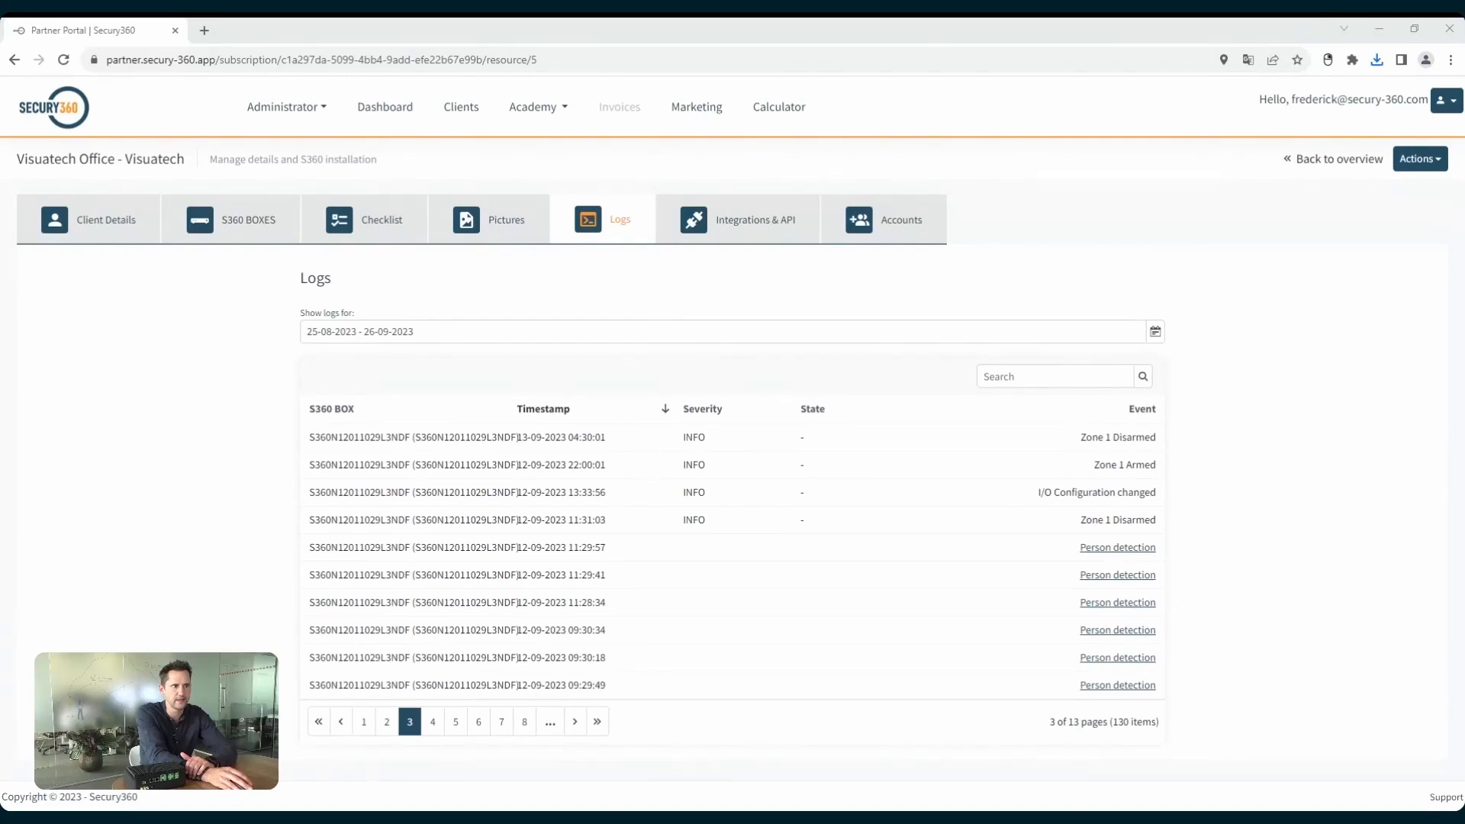
Replace the control room integrations Immix and Dahua DSS with SIA-DC-09 (with video url).
click(727, 224)
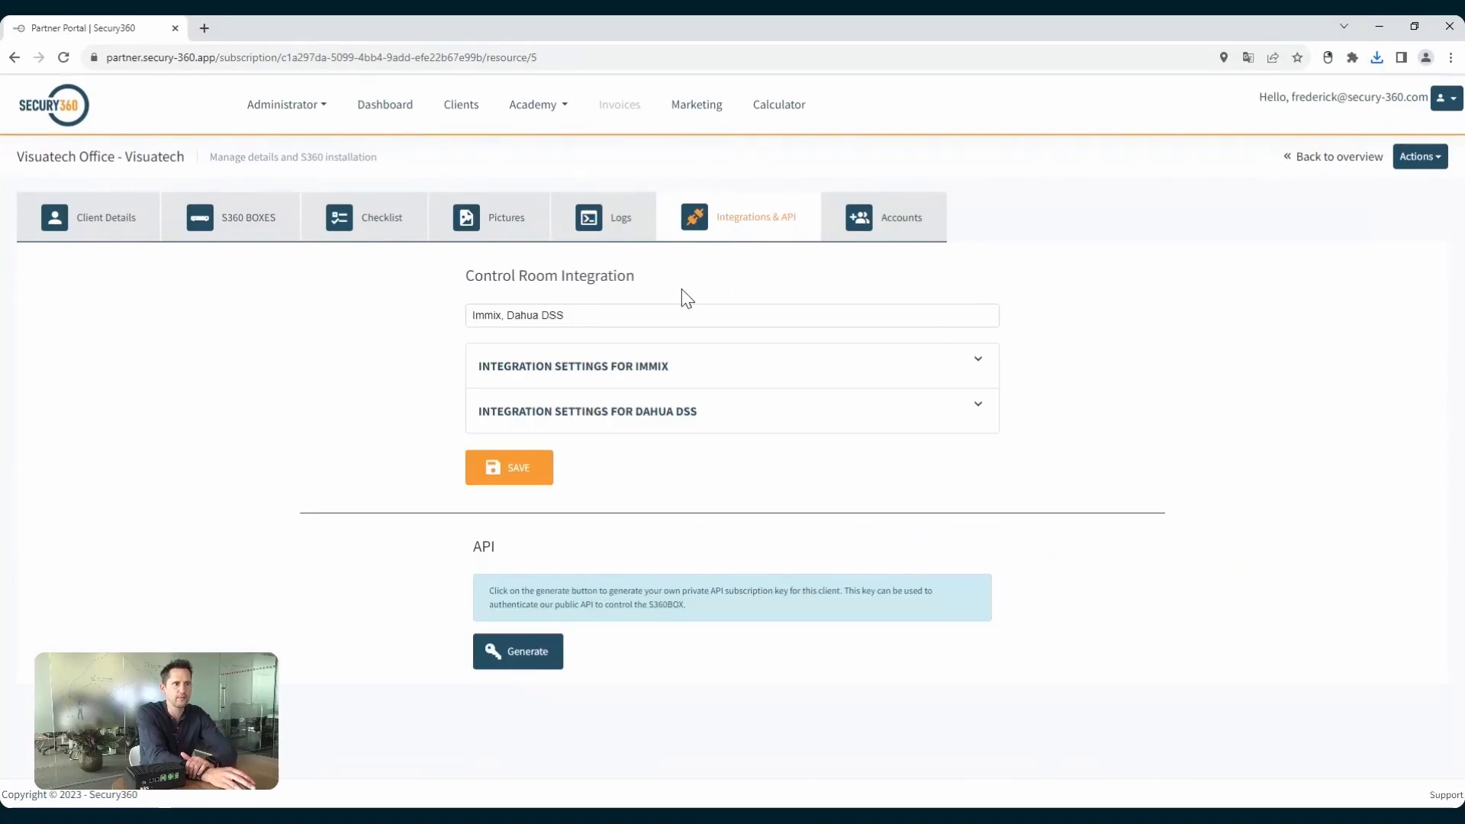
click(613, 315)
click(604, 315)
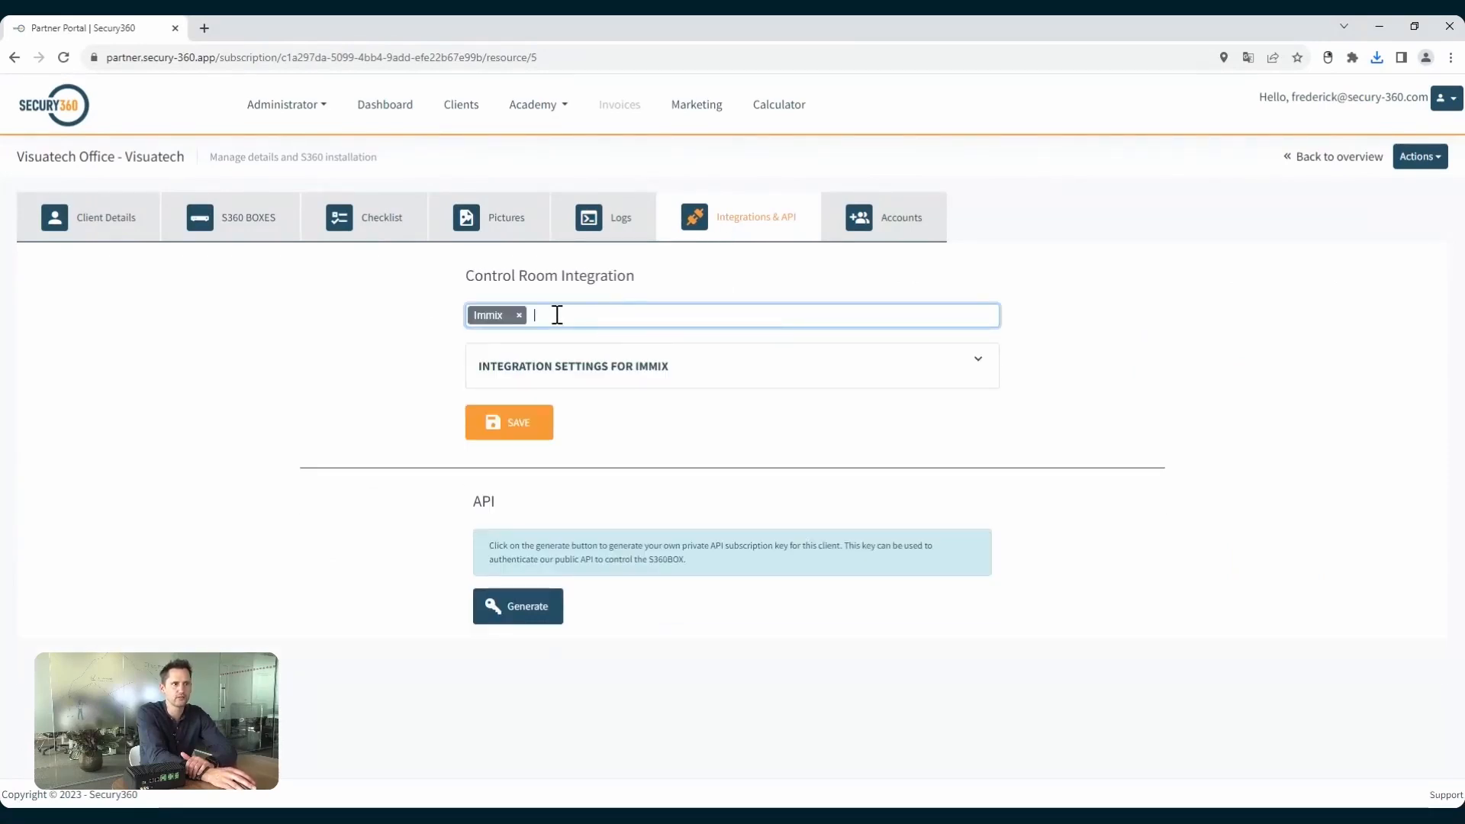
click(519, 315)
click(543, 315)
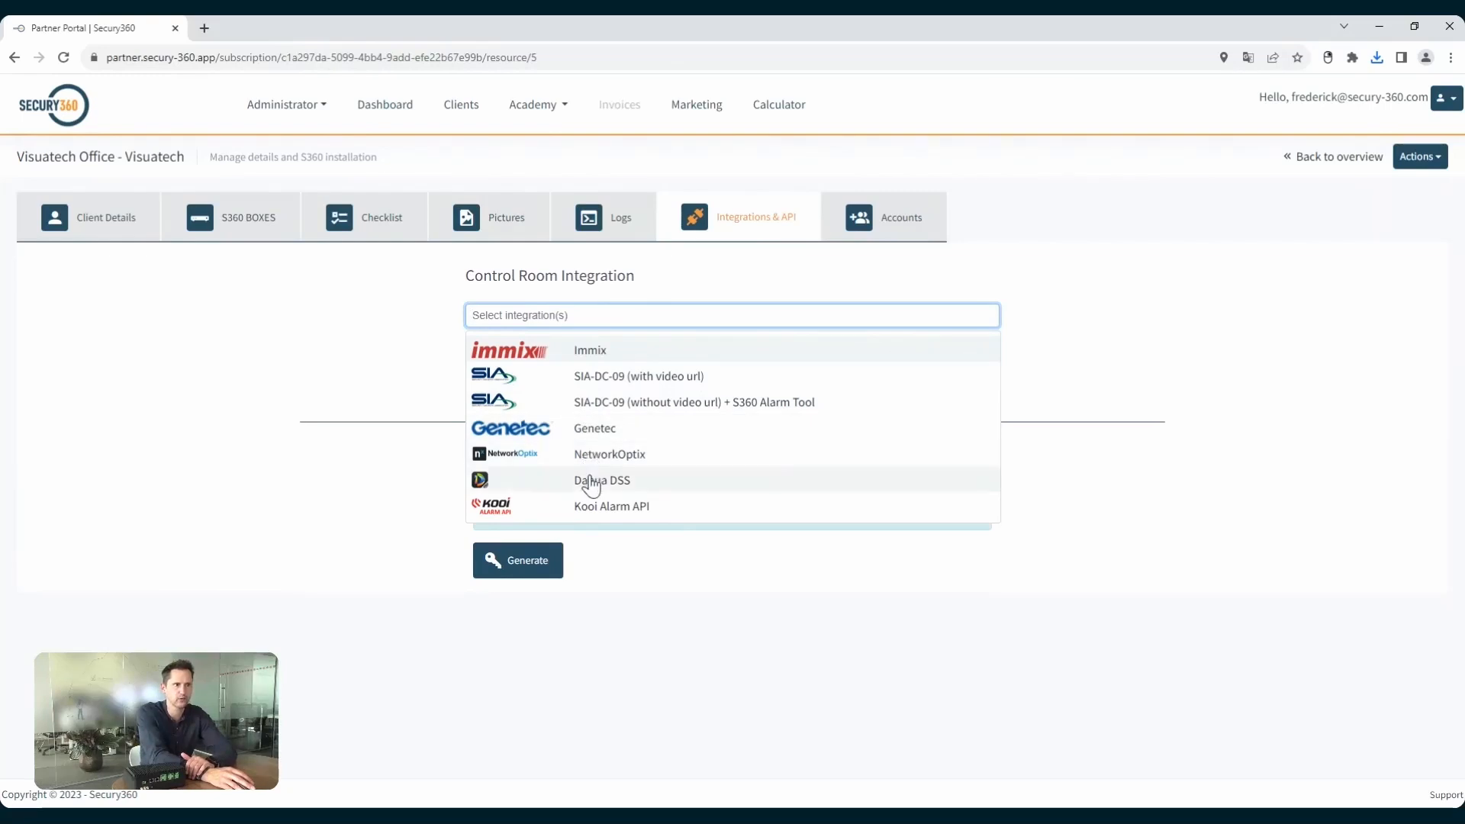
click(607, 383)
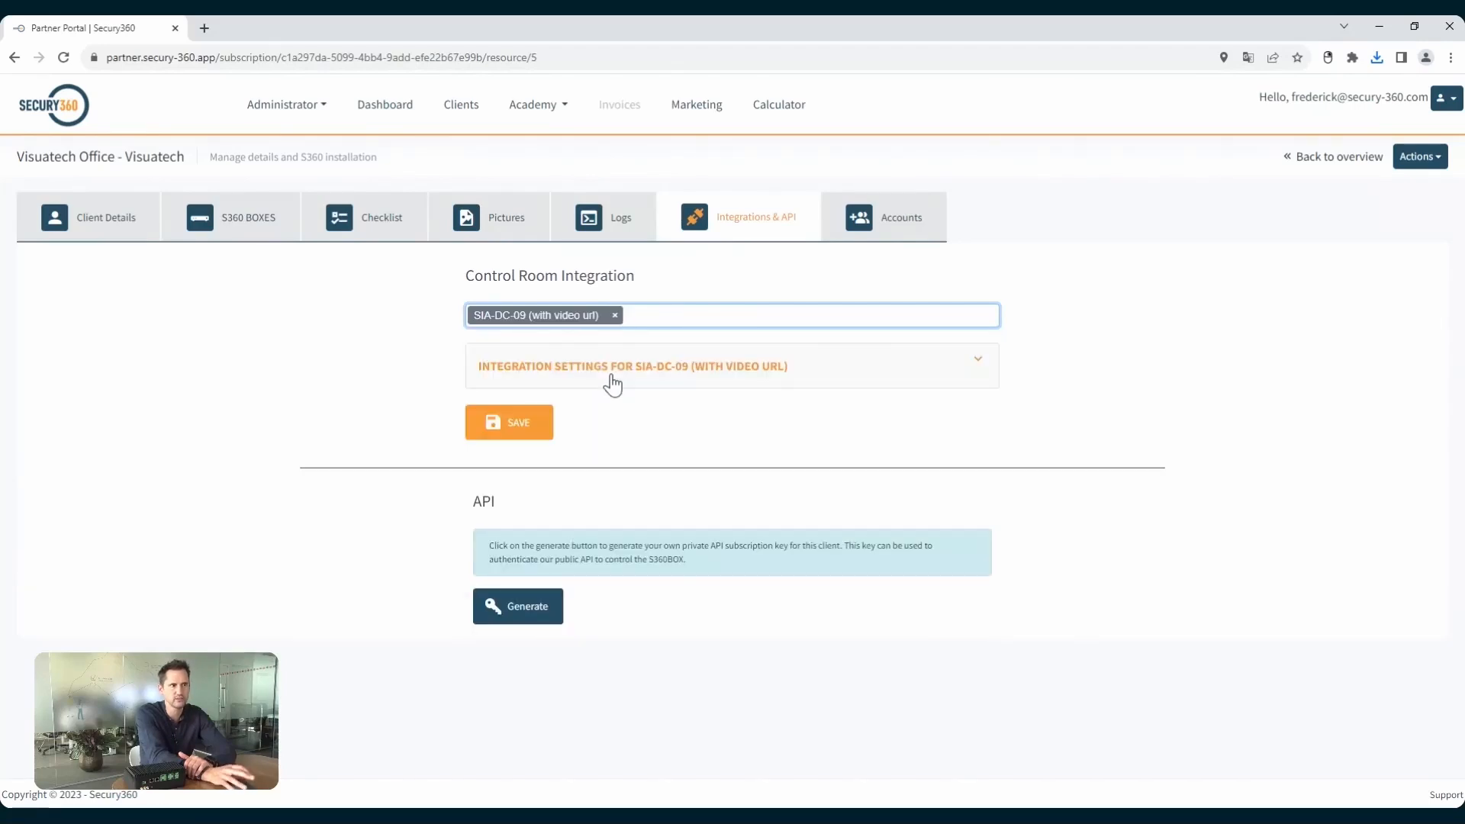
Expand the SIA-DC-09 integration settings and enable the Heartbeat event.
click(758, 371)
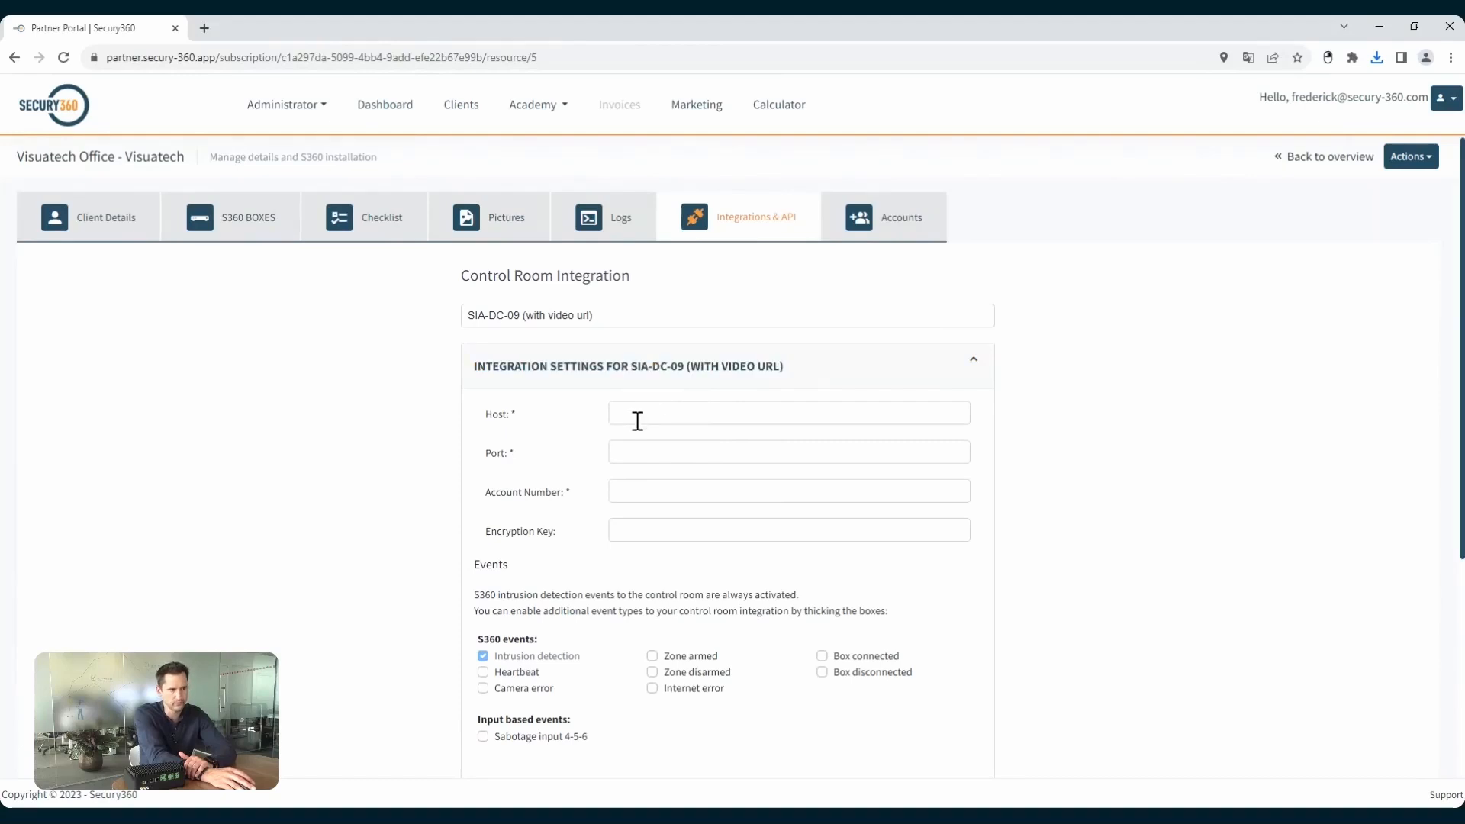
scroll(659, 499, down, 2)
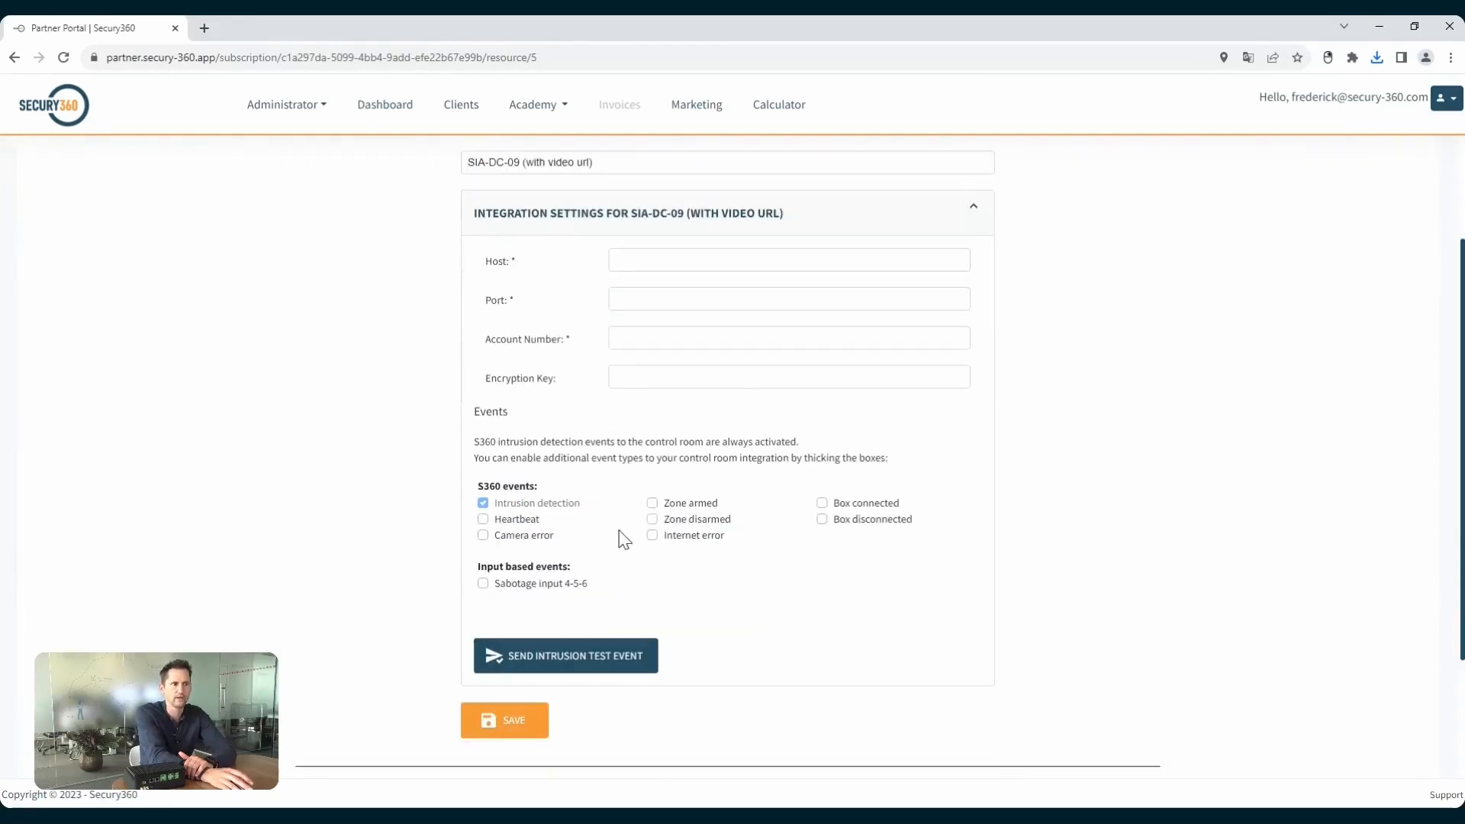
click(483, 521)
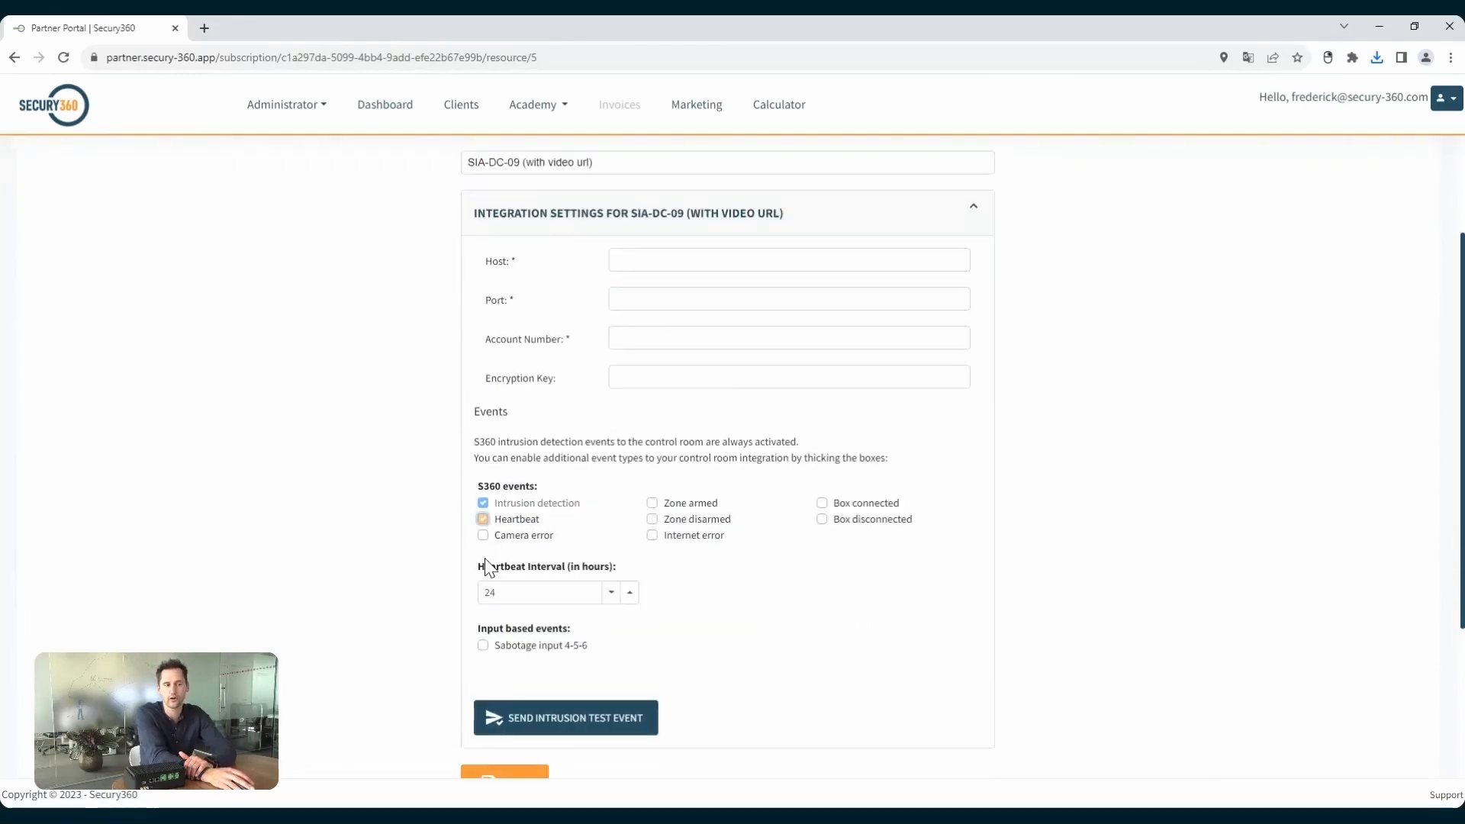
Enable the Internet error and Box disconnected events for the SIA-DC-09 integration, and view the intrusion test event and API key options.
click(652, 536)
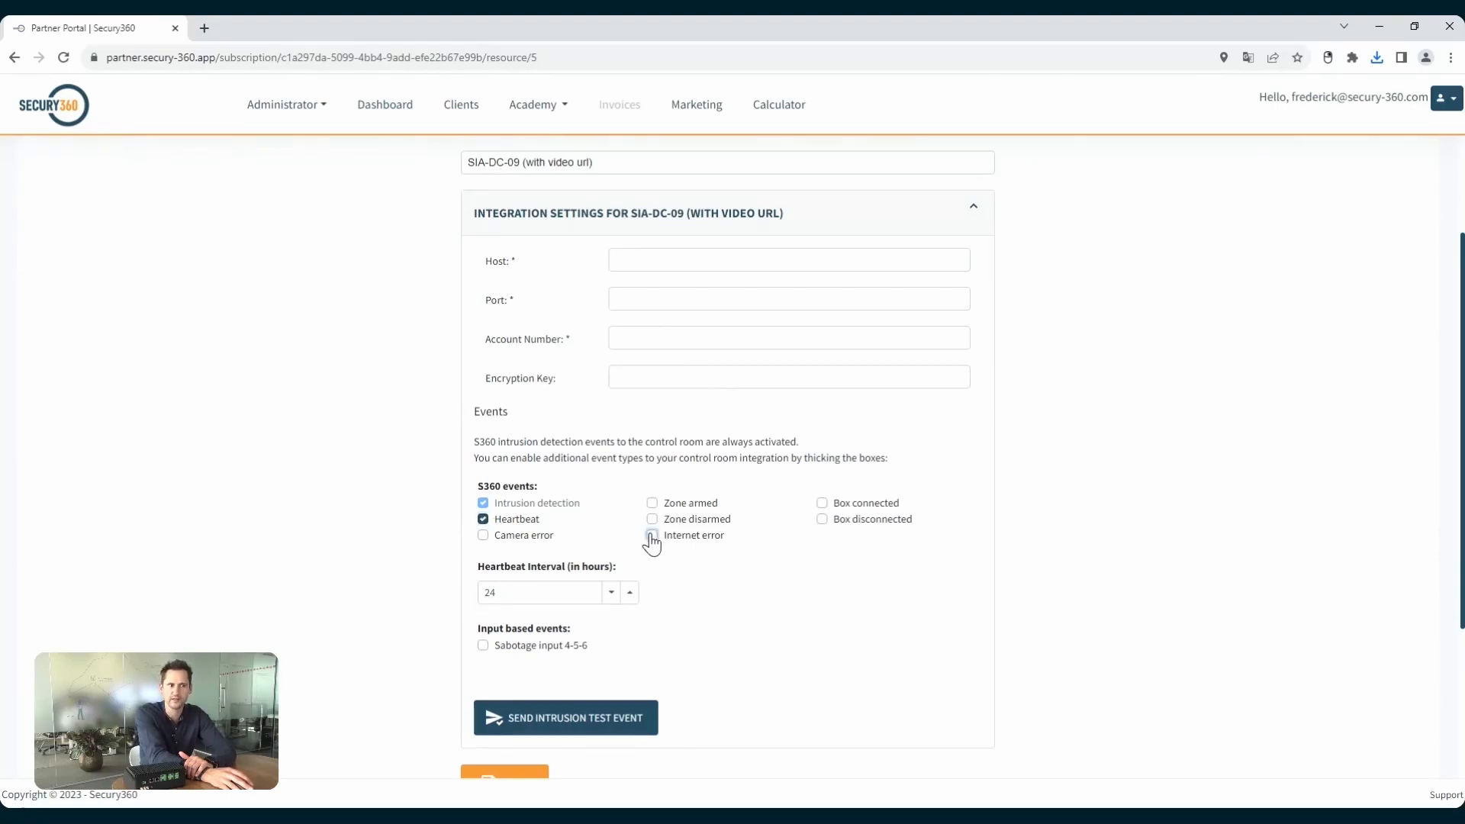
click(823, 521)
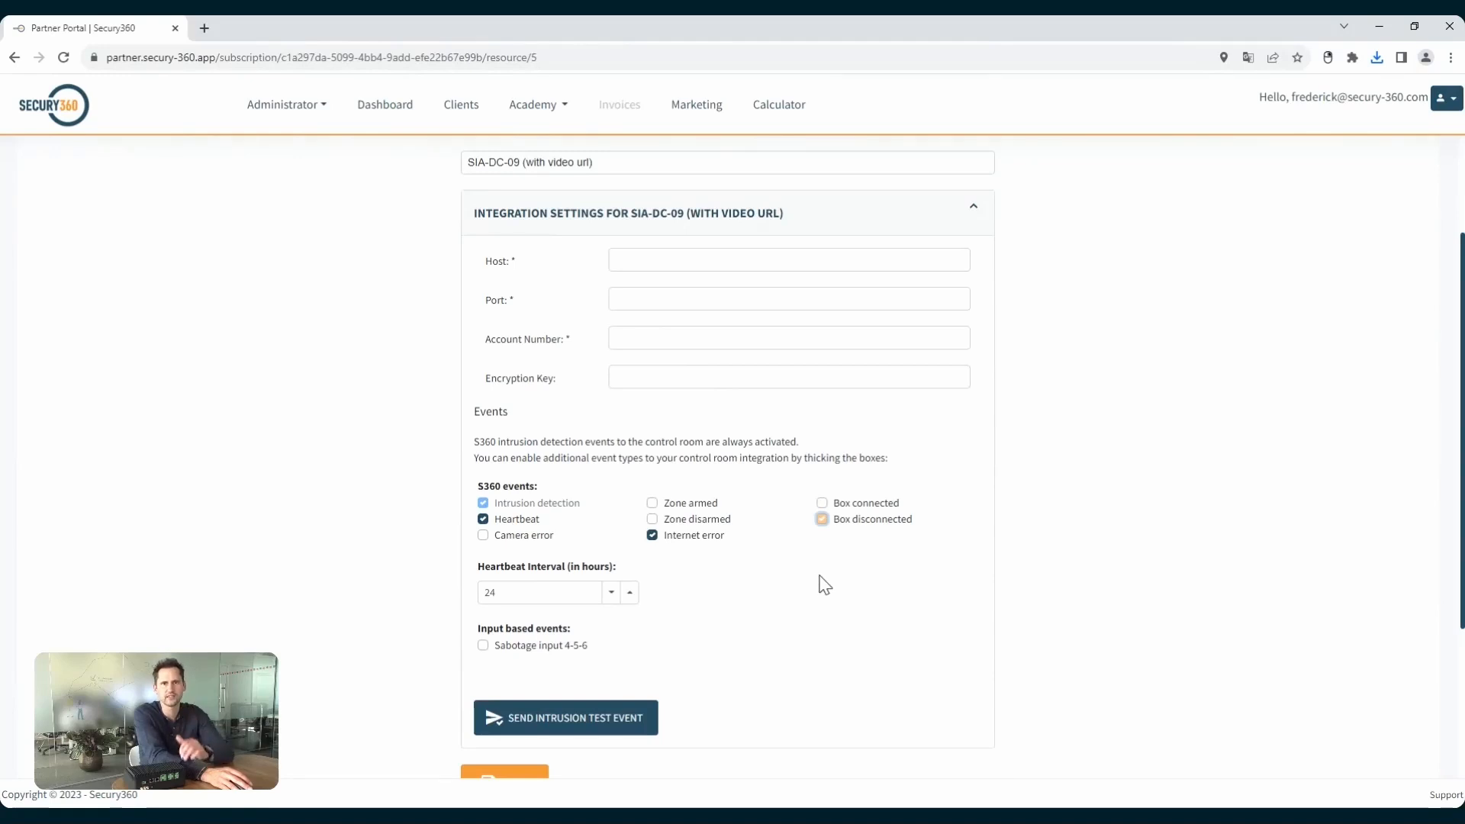
scroll(839, 568, down, 2)
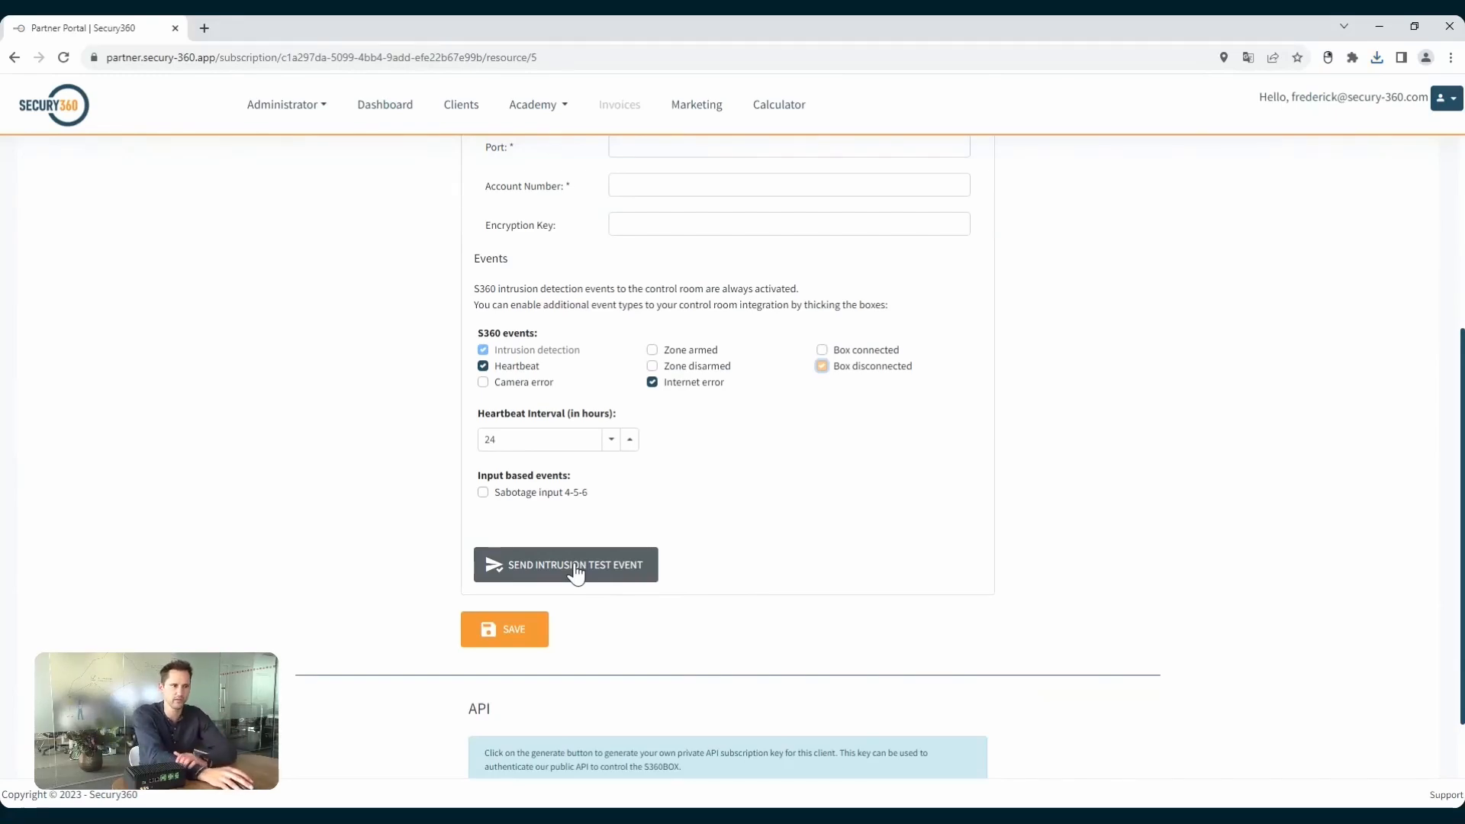
scroll(930, 451, down, 1)
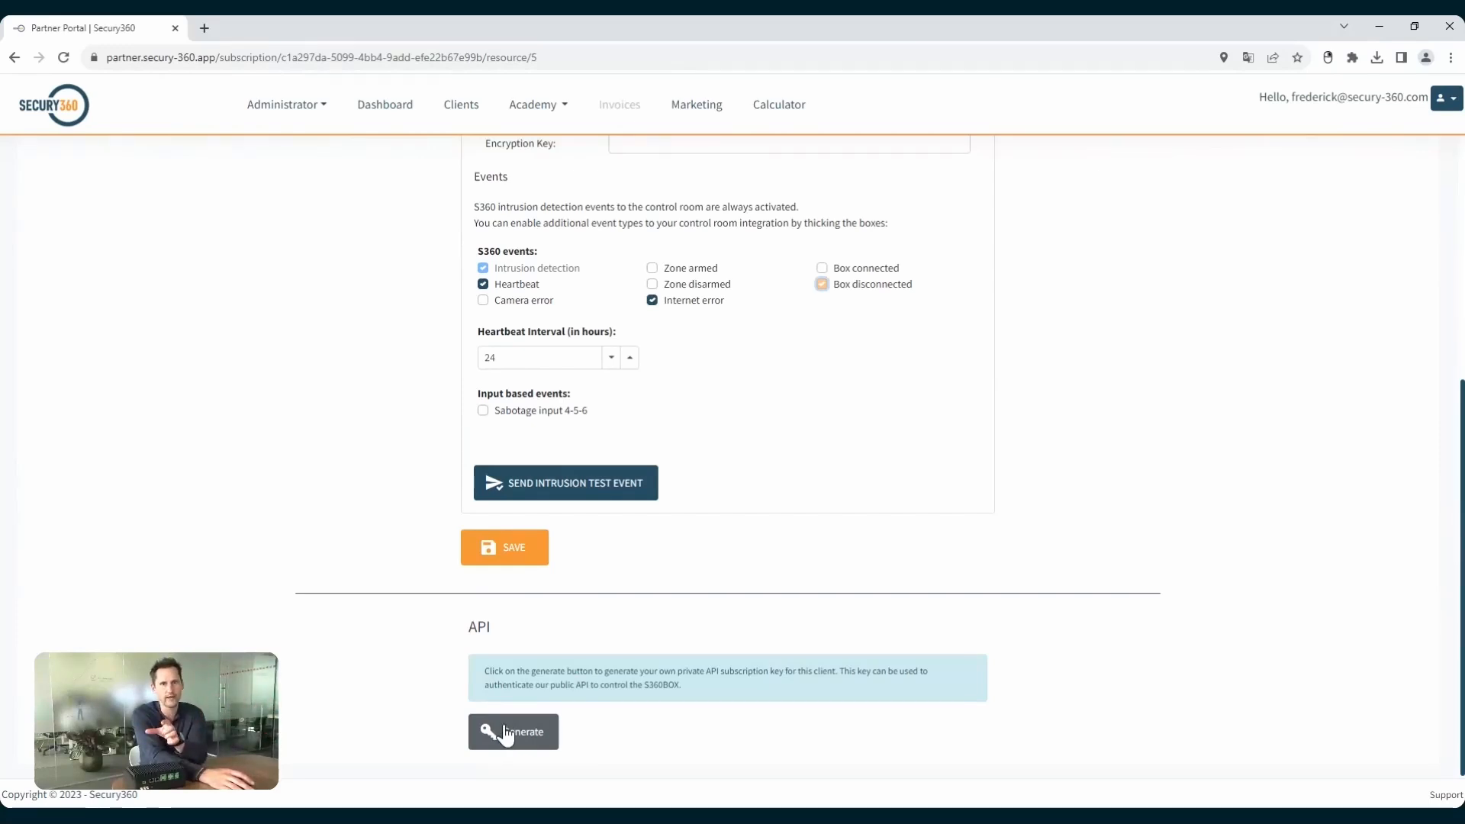
Start a new account from the client's accounts section and assign it the Client and Mobile app roles.
scroll(887, 689, up, 5)
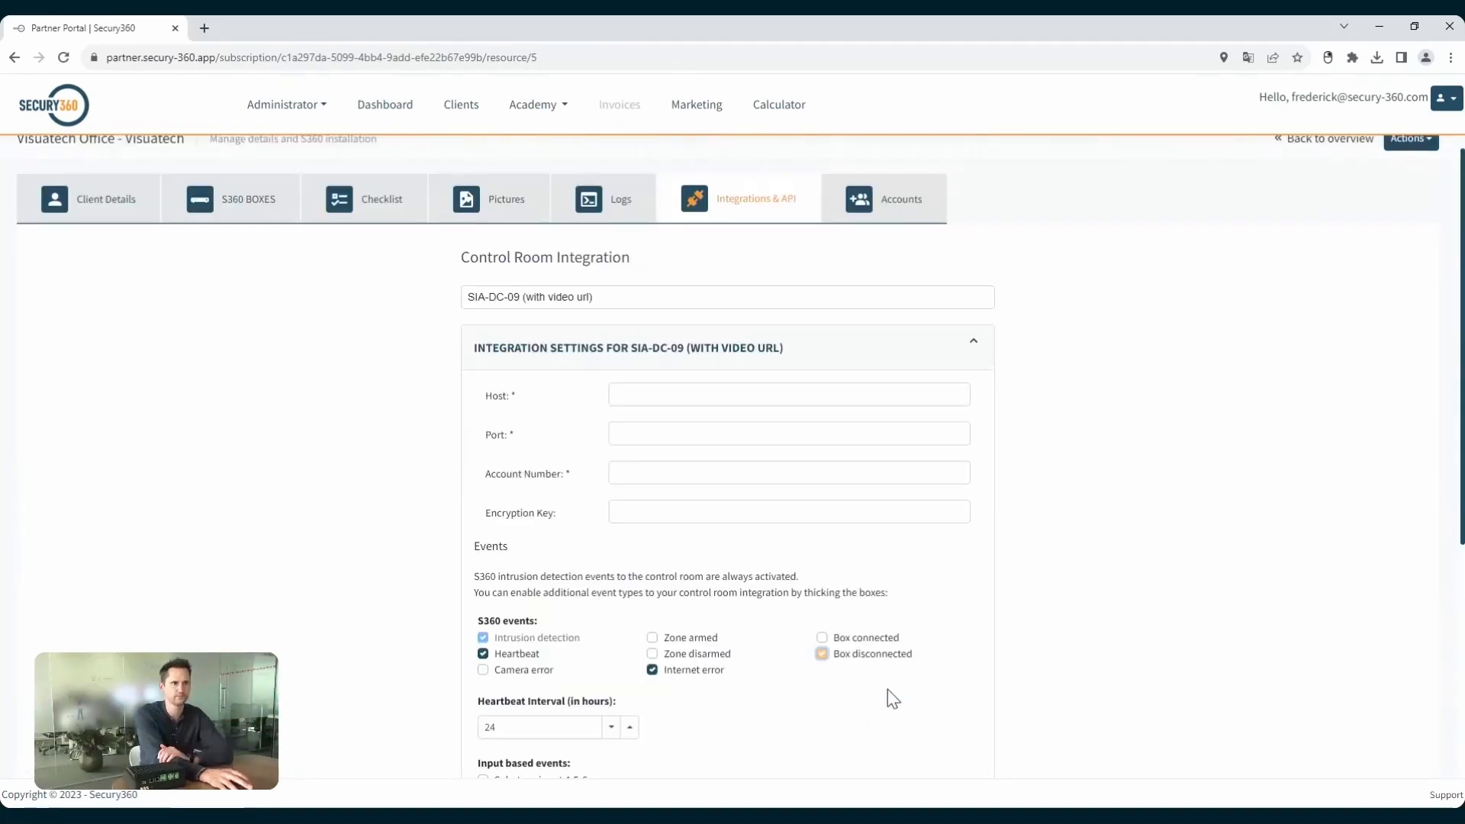
click(889, 226)
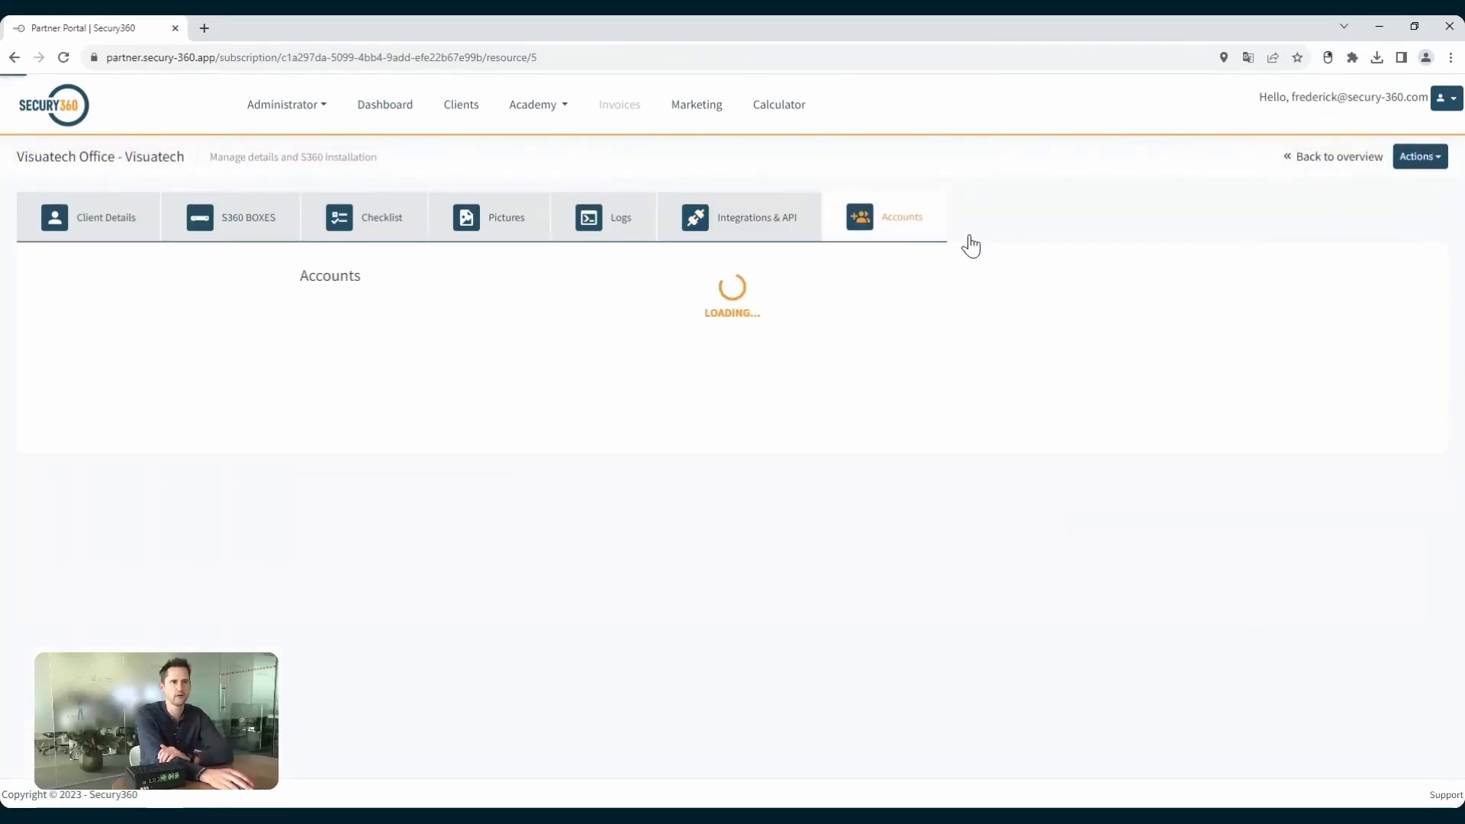
click(336, 326)
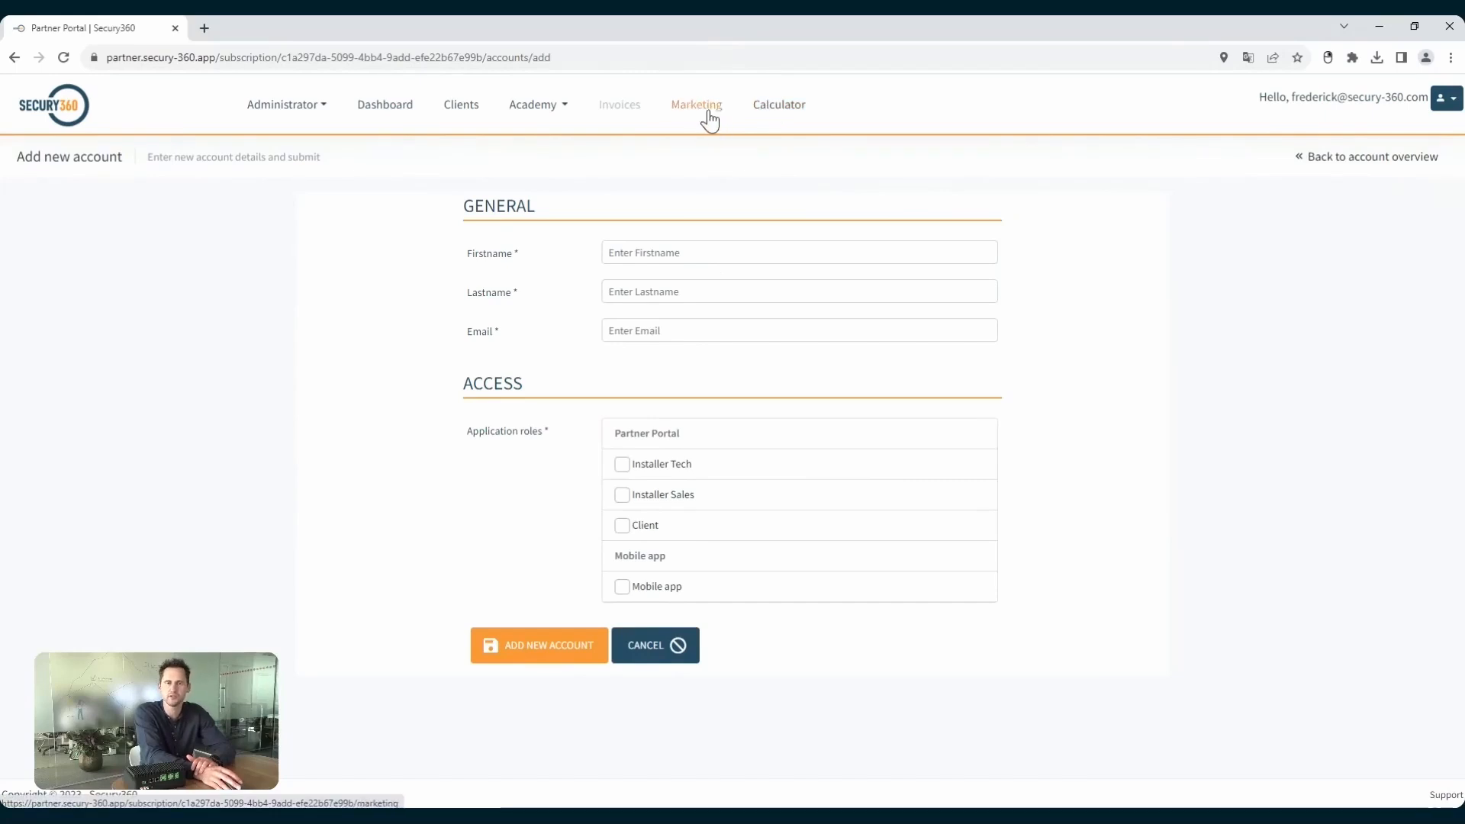
click(622, 528)
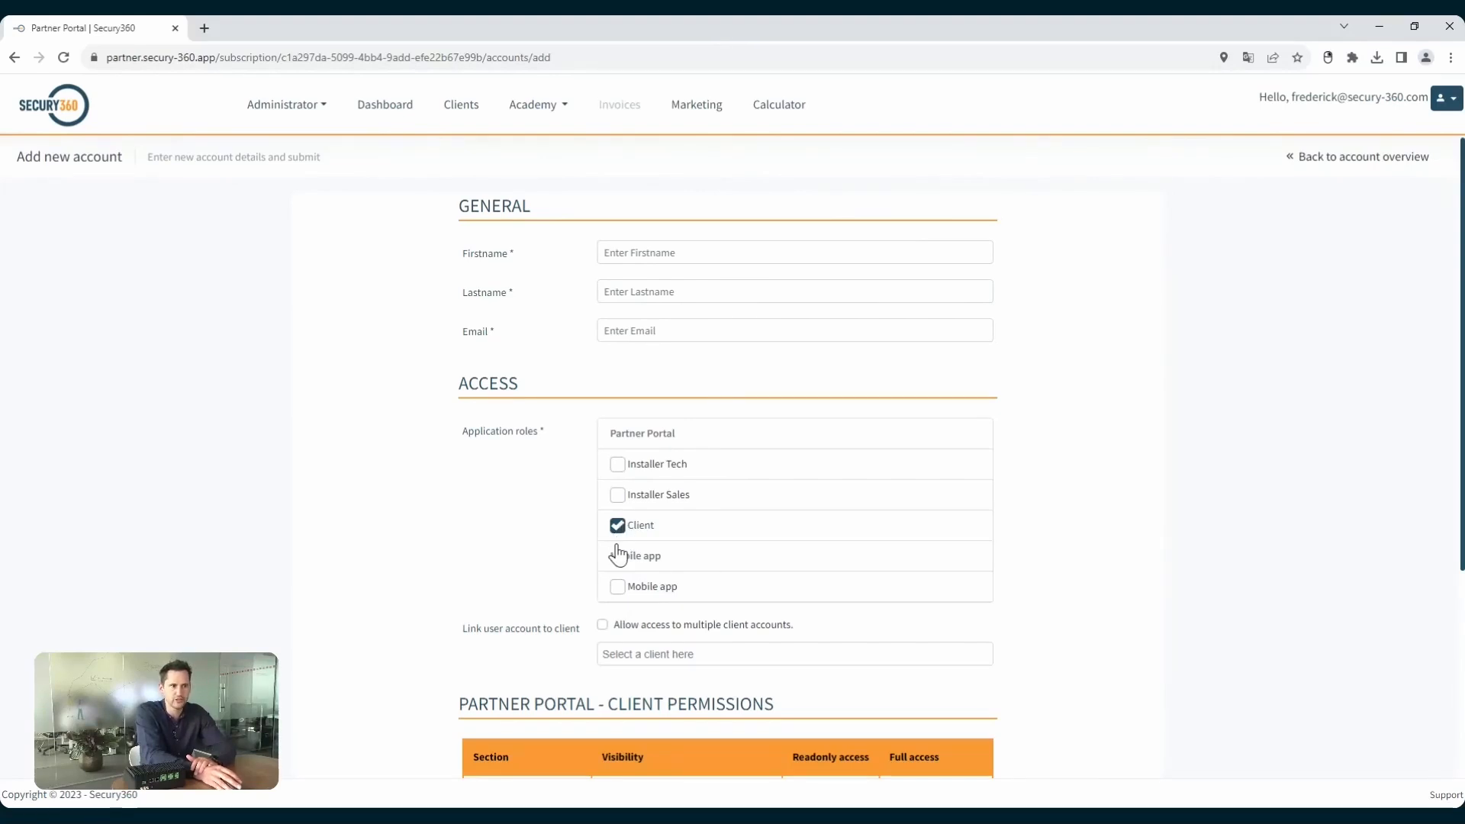
click(617, 587)
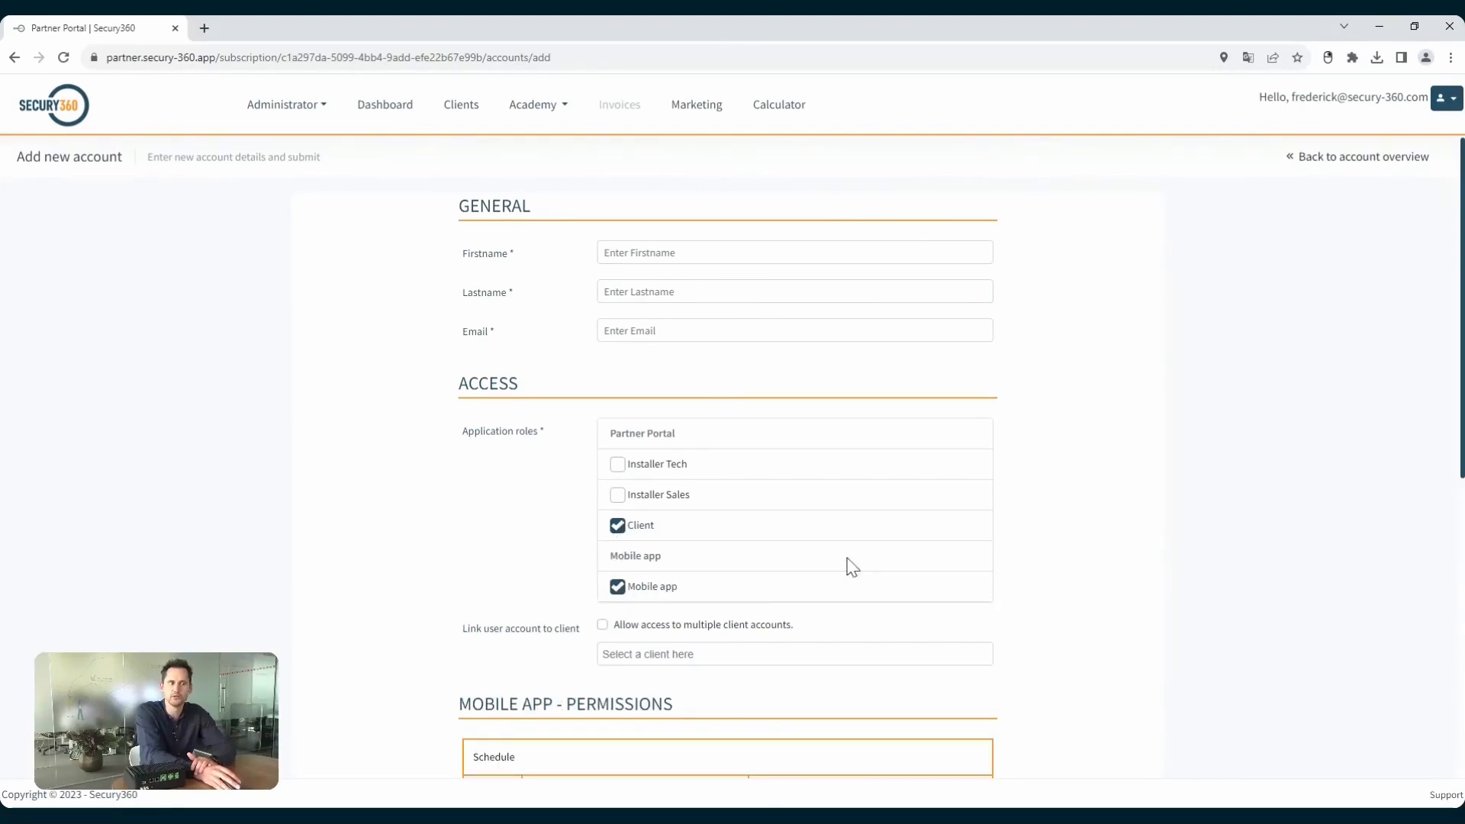
Allow access to multiple clients and link Dummy Test user, the individual's entry directly below it, and Visuatech (Visuatech Office).
click(603, 627)
scroll(814, 598, down, 2)
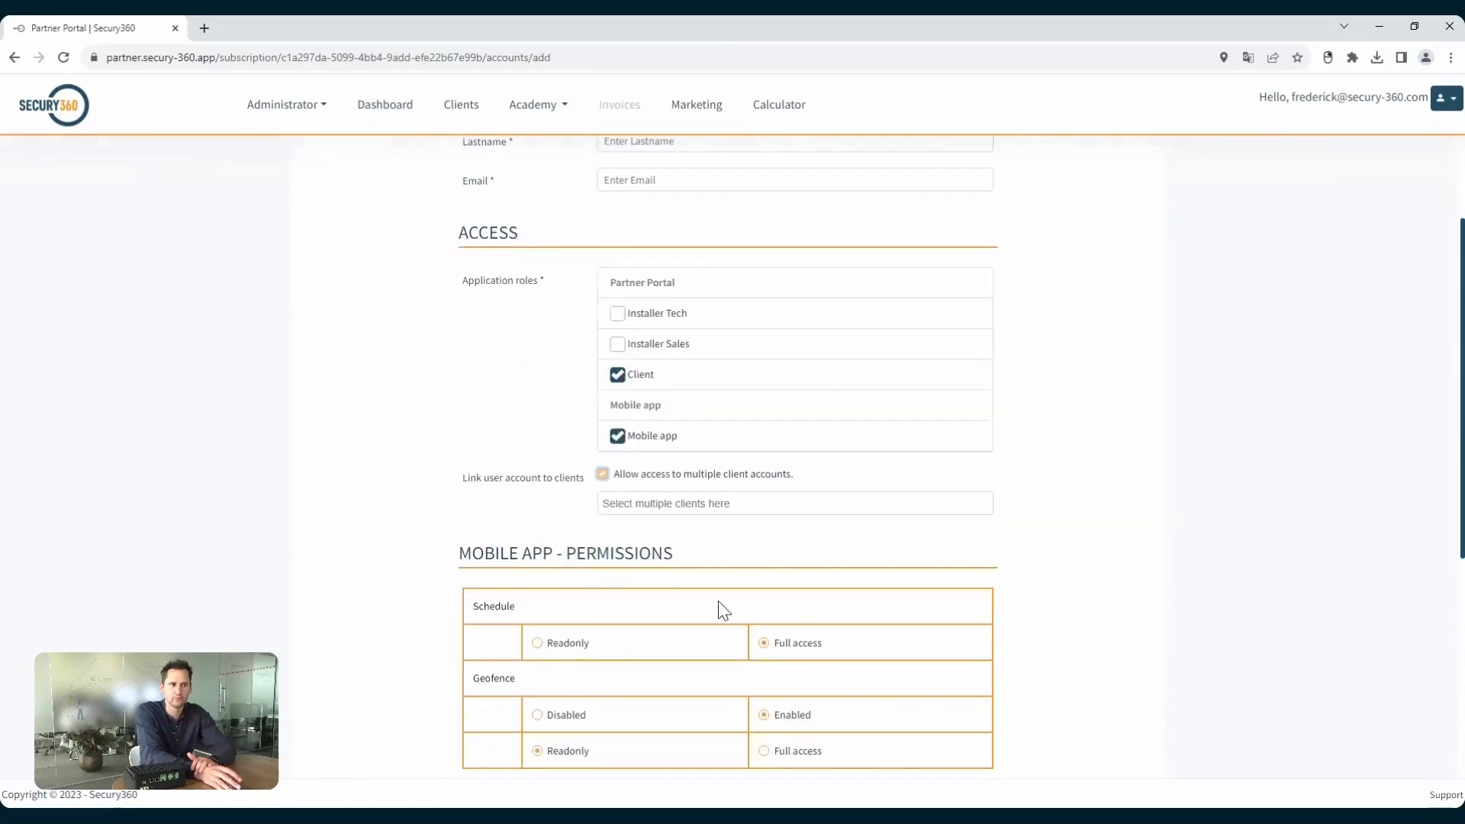
click(636, 503)
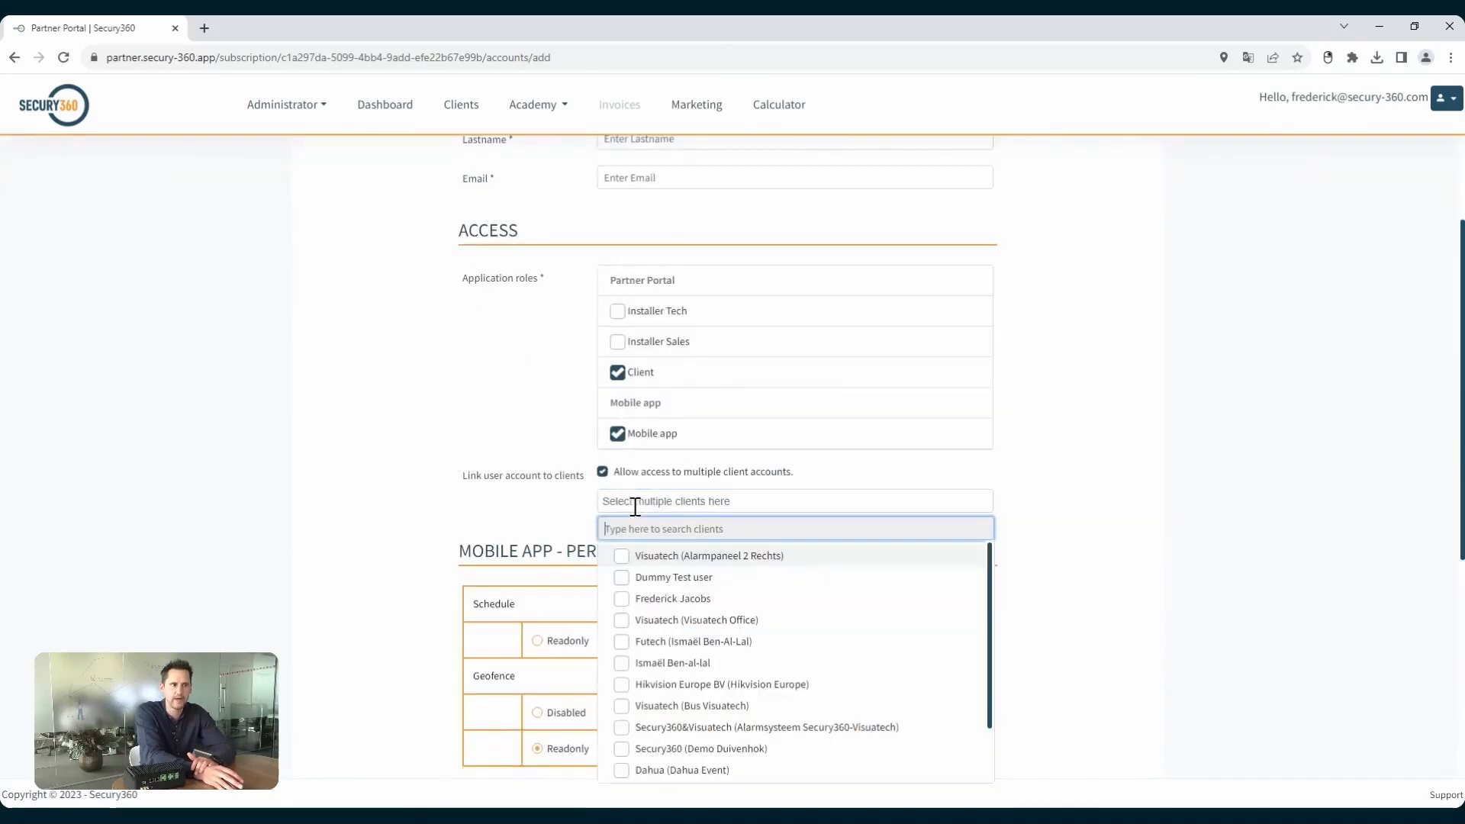
click(622, 577)
click(622, 599)
click(621, 621)
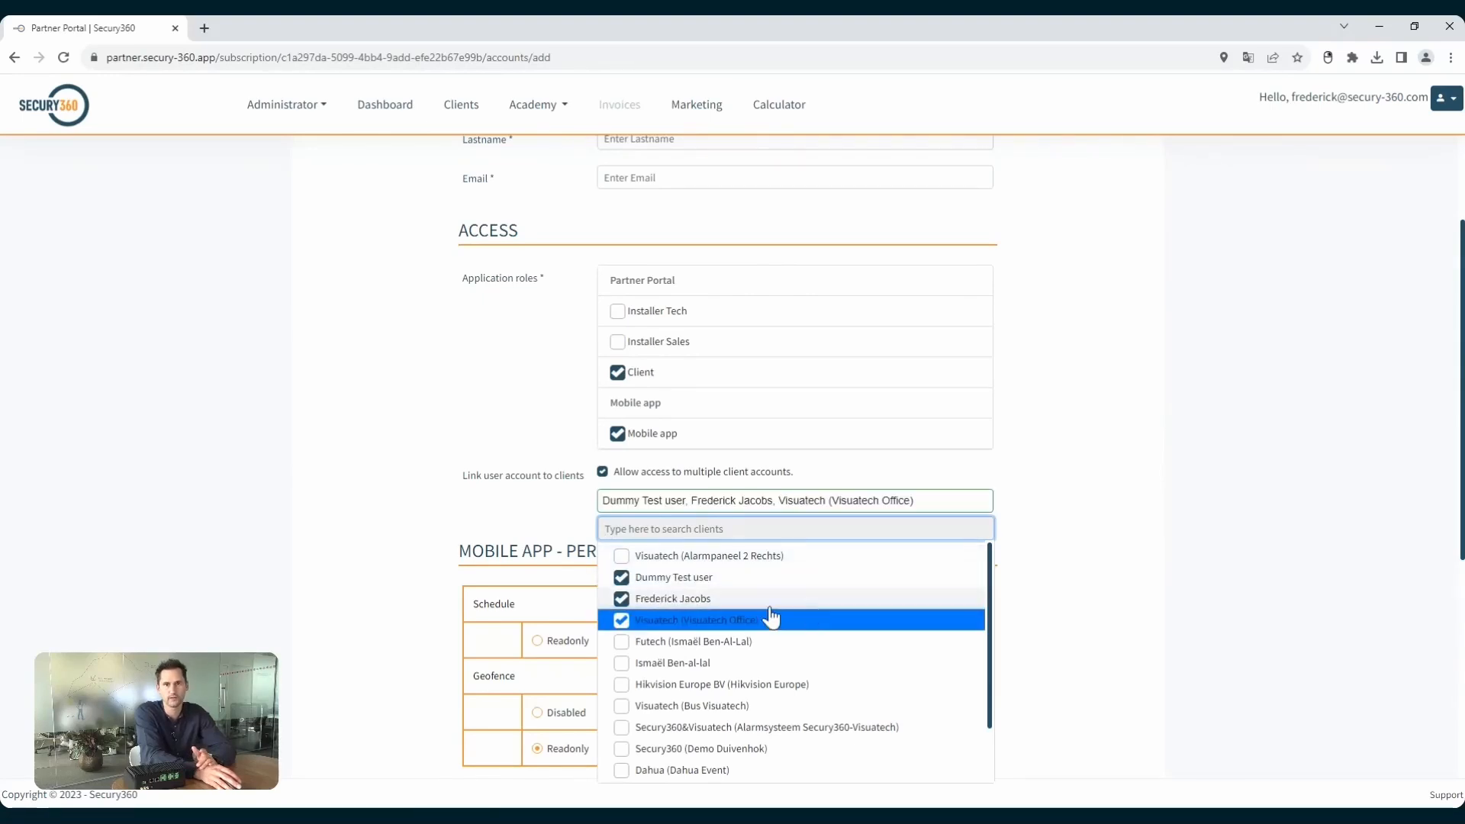
click(1104, 469)
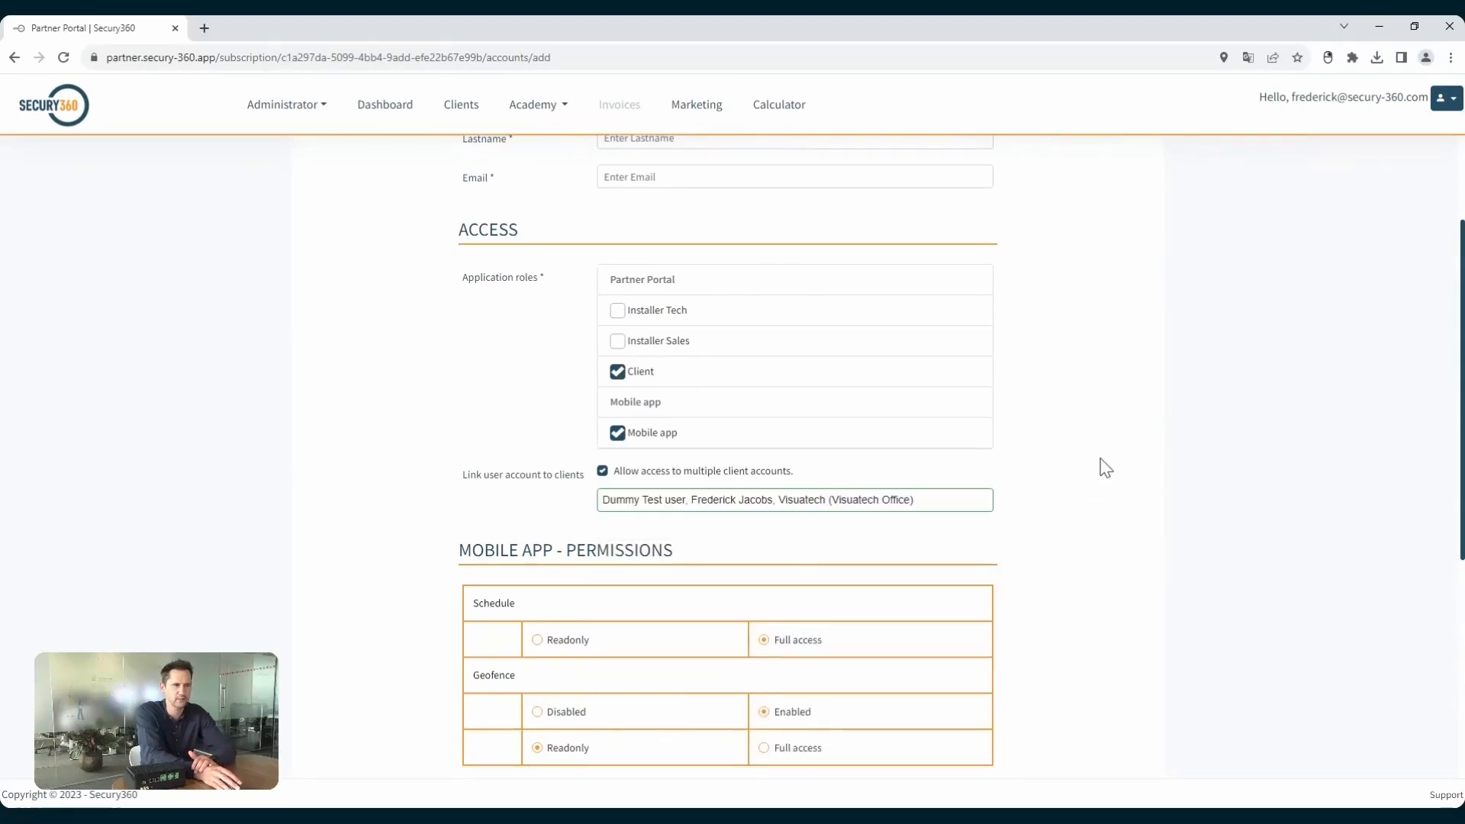
Review the new account's mobile app permissions and partner portal client permissions.
scroll(1097, 468, down, 2)
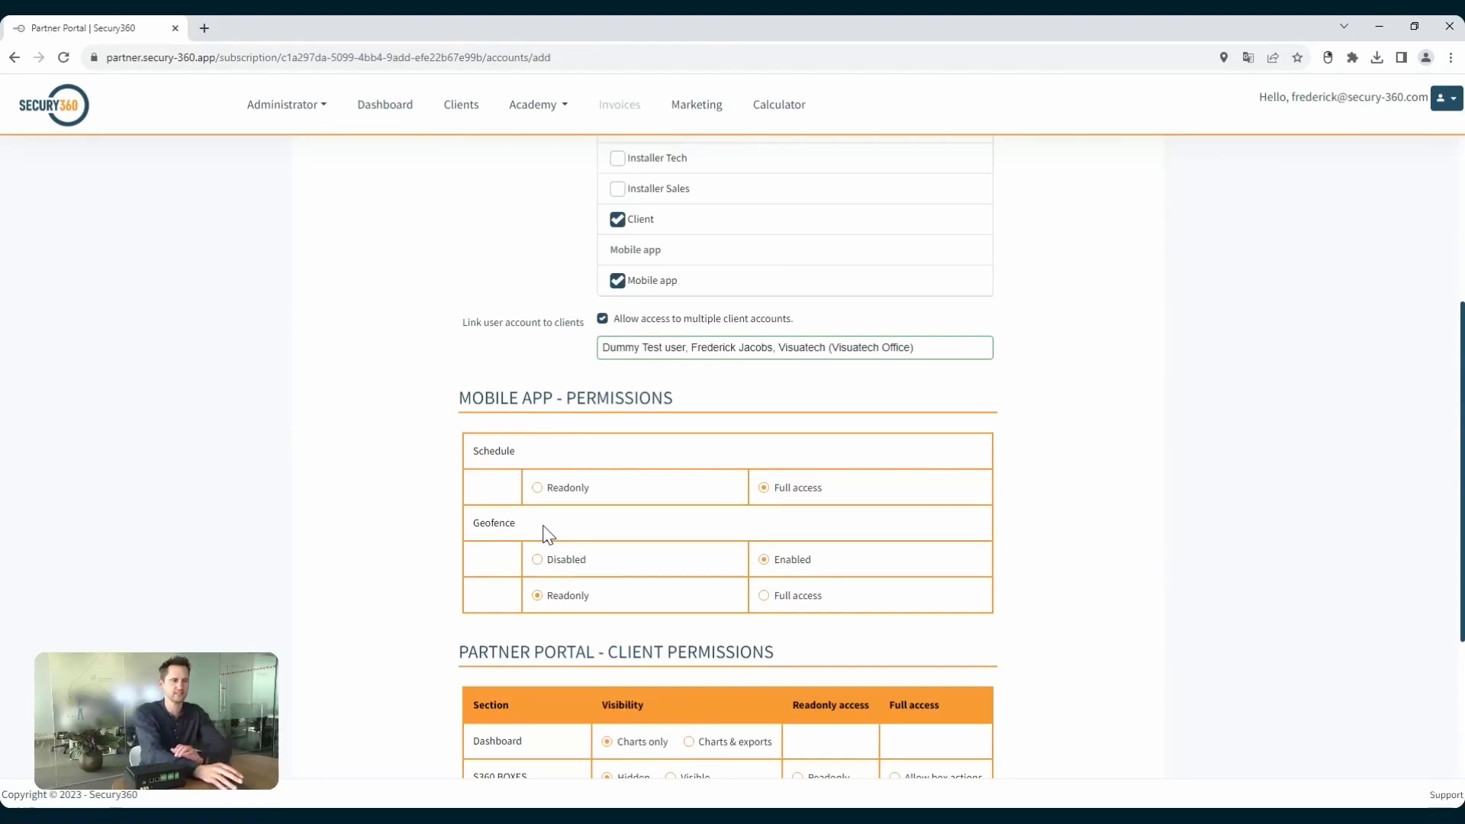
scroll(747, 477, down, 2)
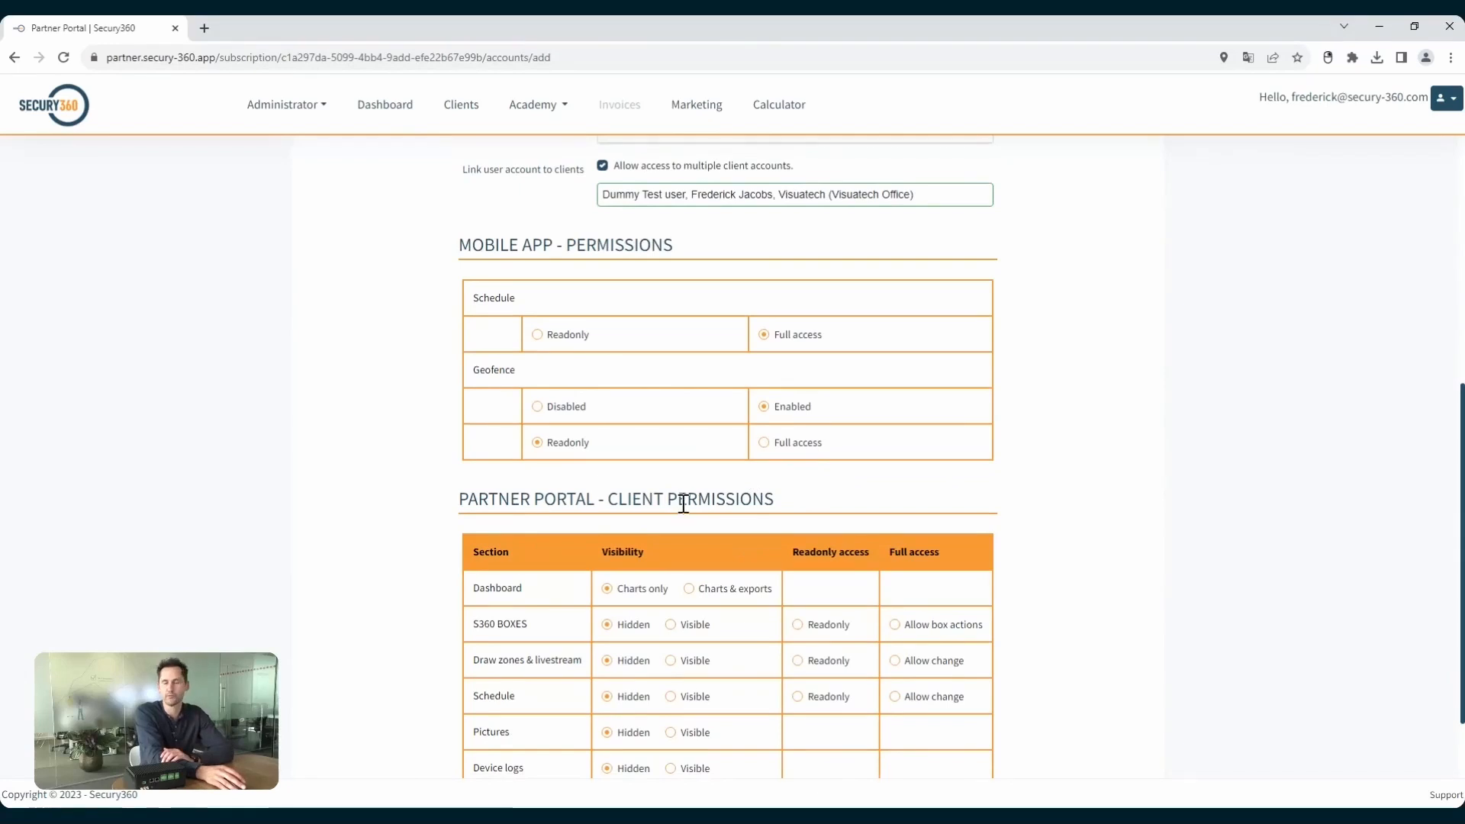
scroll(893, 467, down, 1)
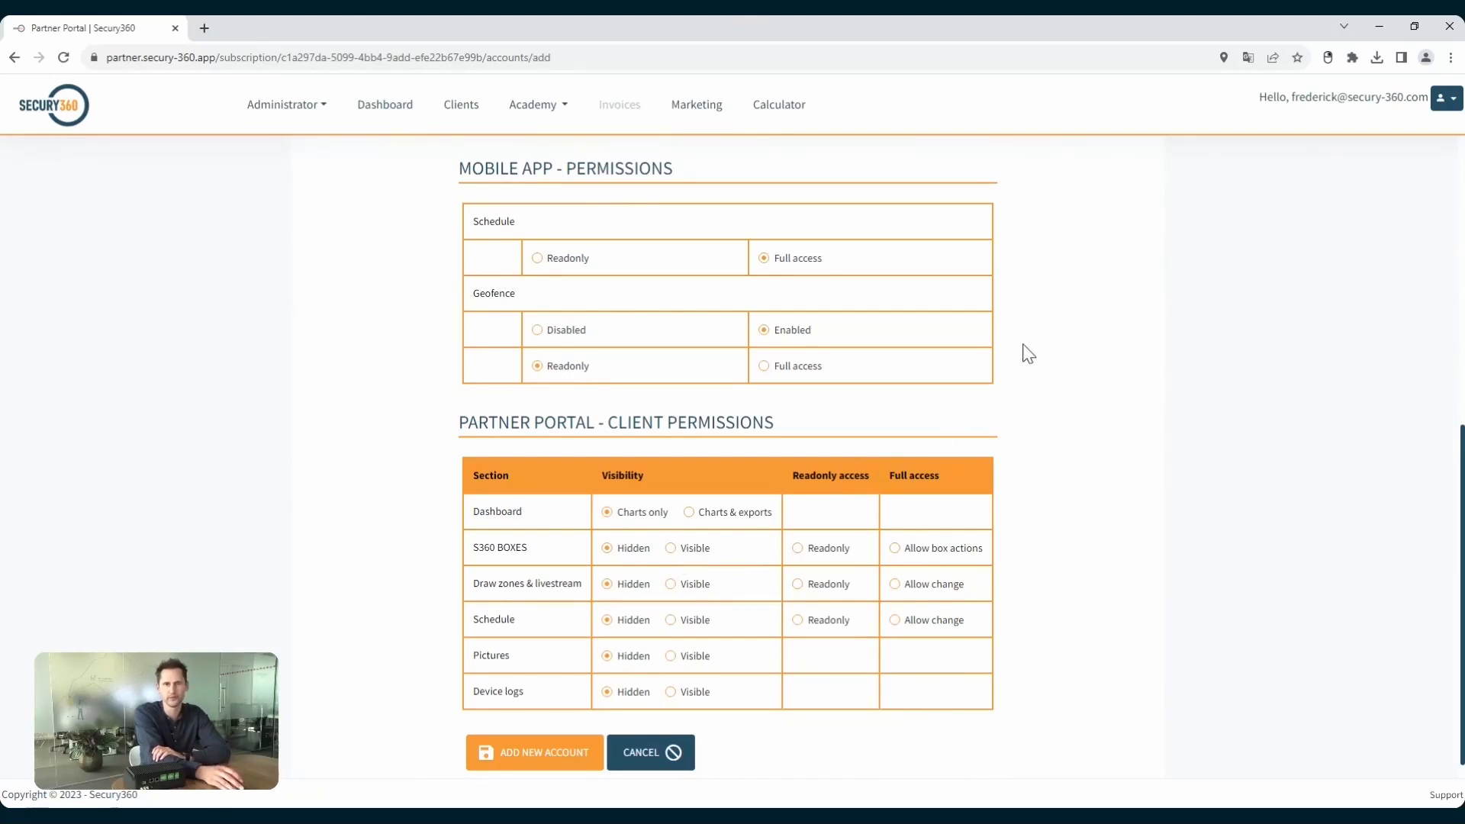
scroll(1034, 349, up, 7)
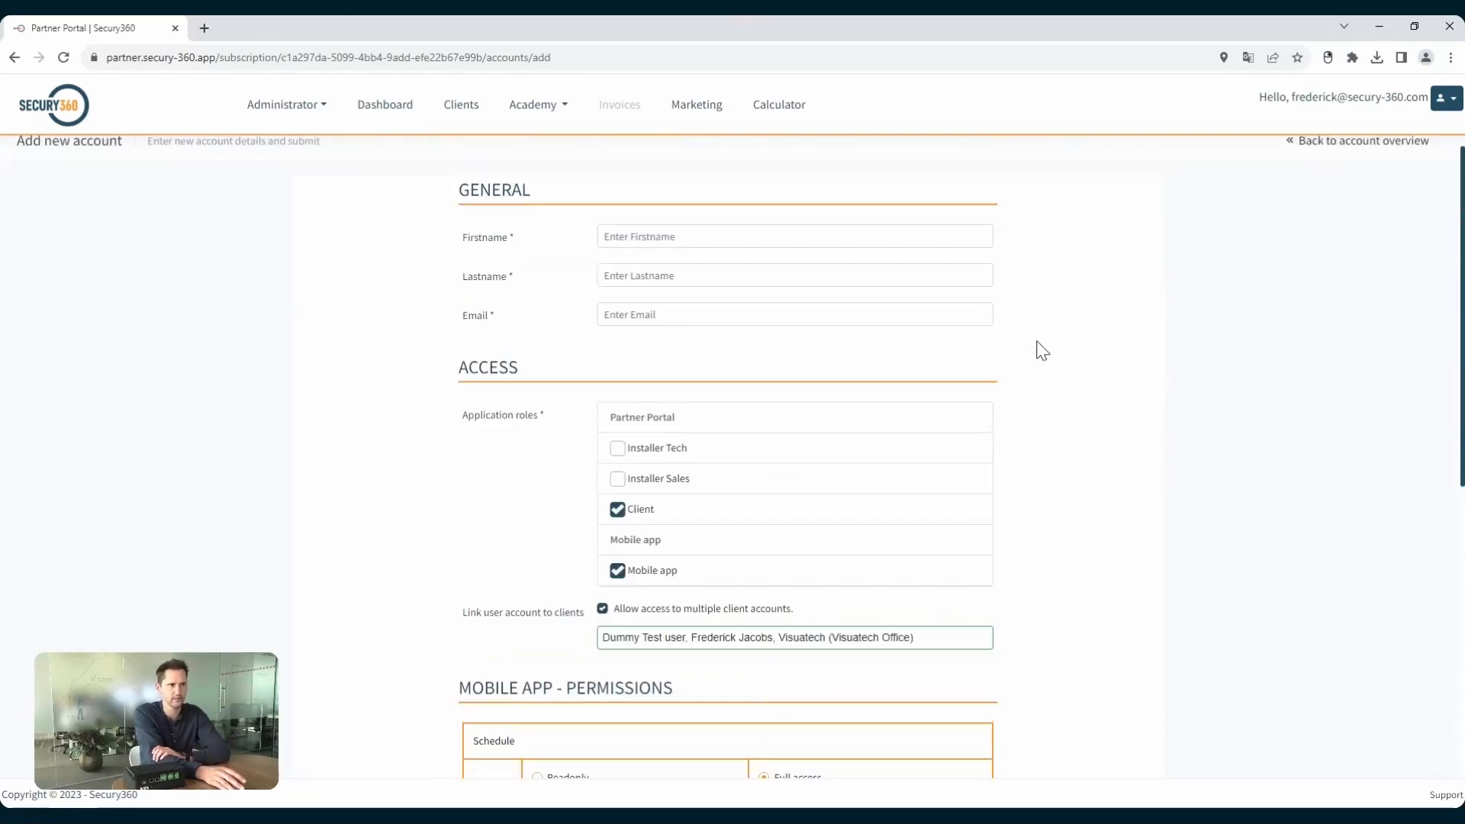
scroll(1041, 350, up, 1)
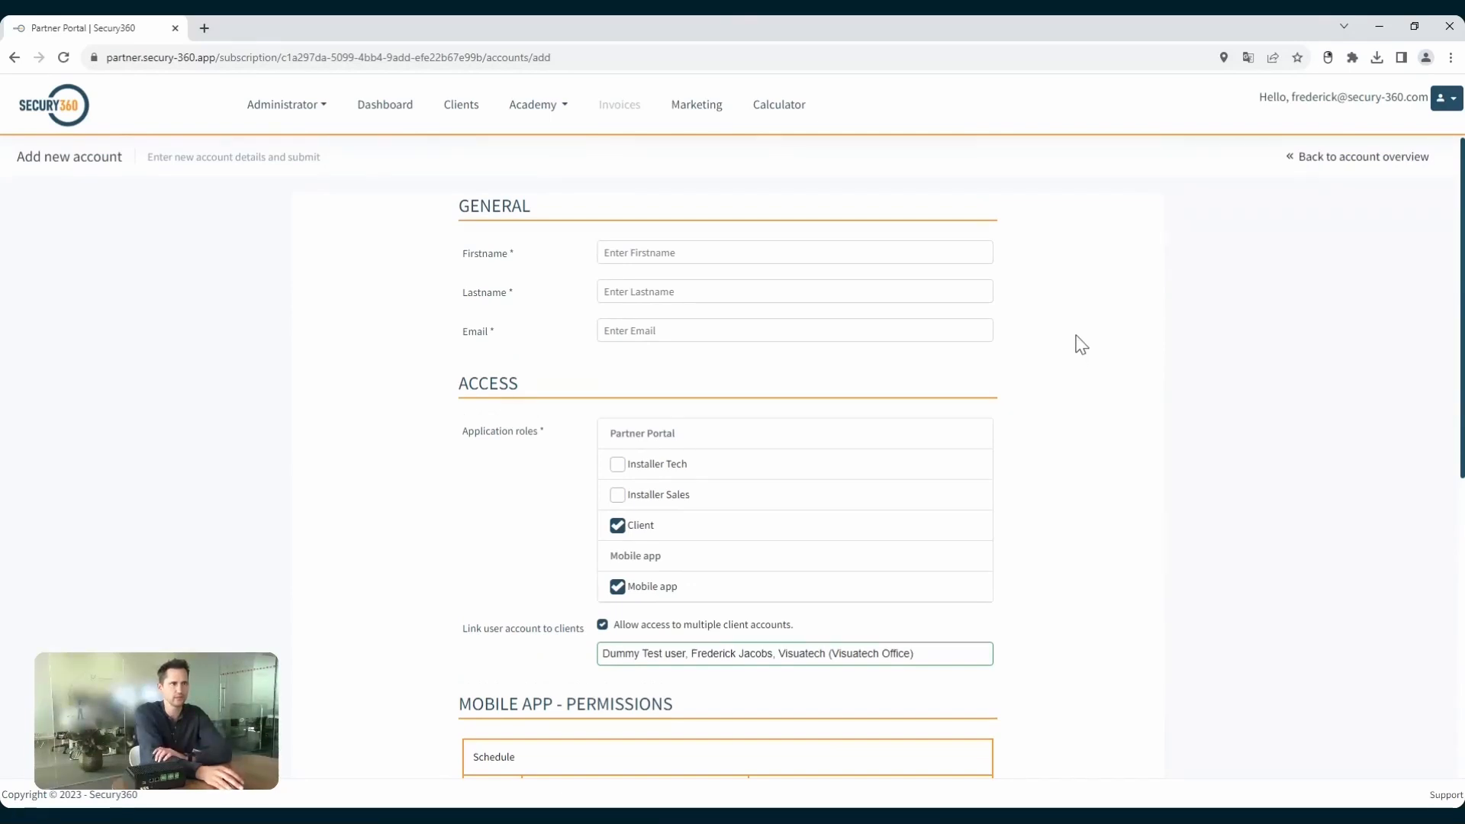
Open the Academy release notes and review the August 29, 2023 features and fixes, including Calculator and Hanwha & Vivotek support, plus earlier updates.
click(529, 108)
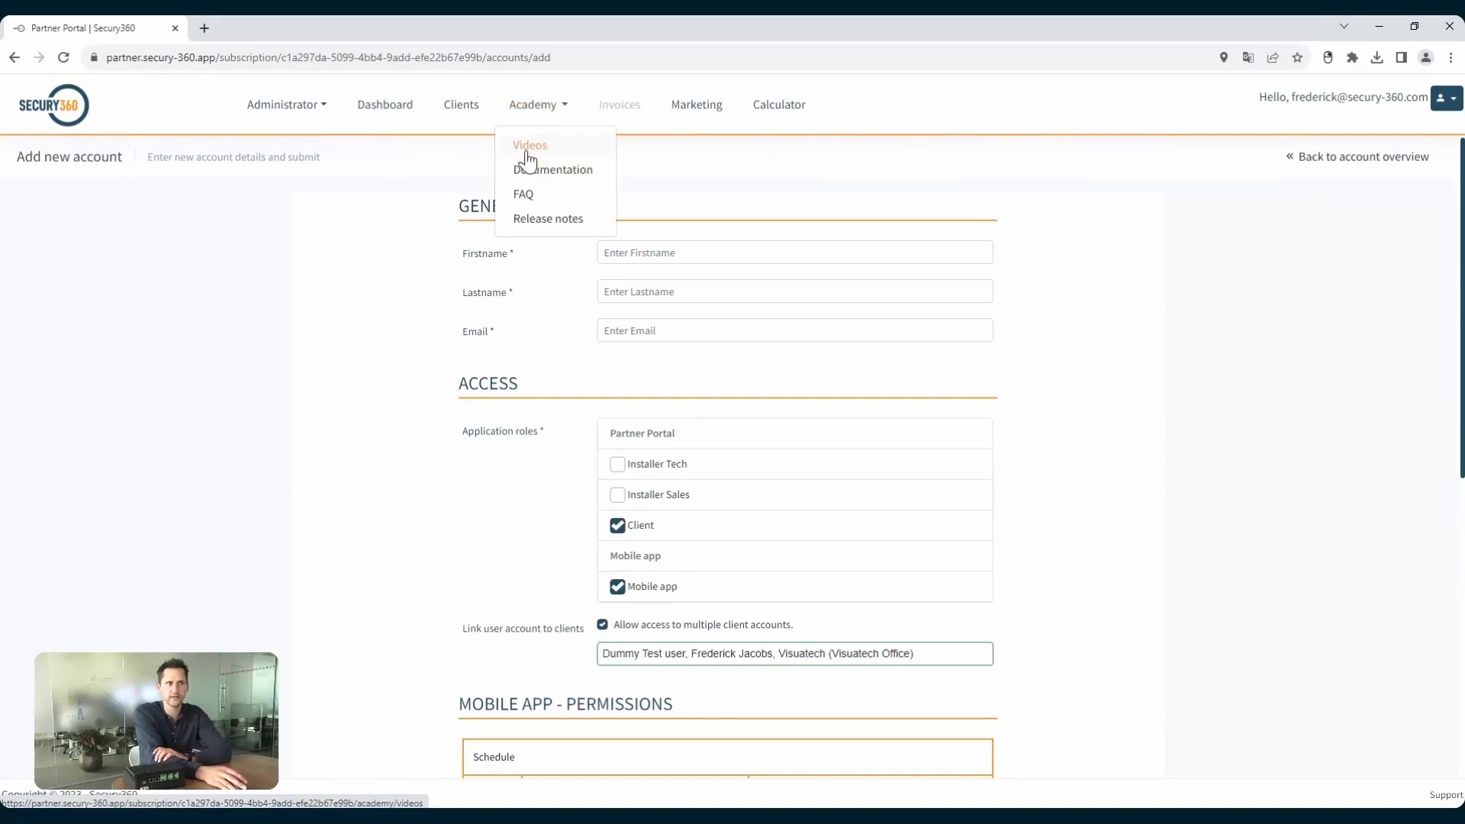
click(533, 221)
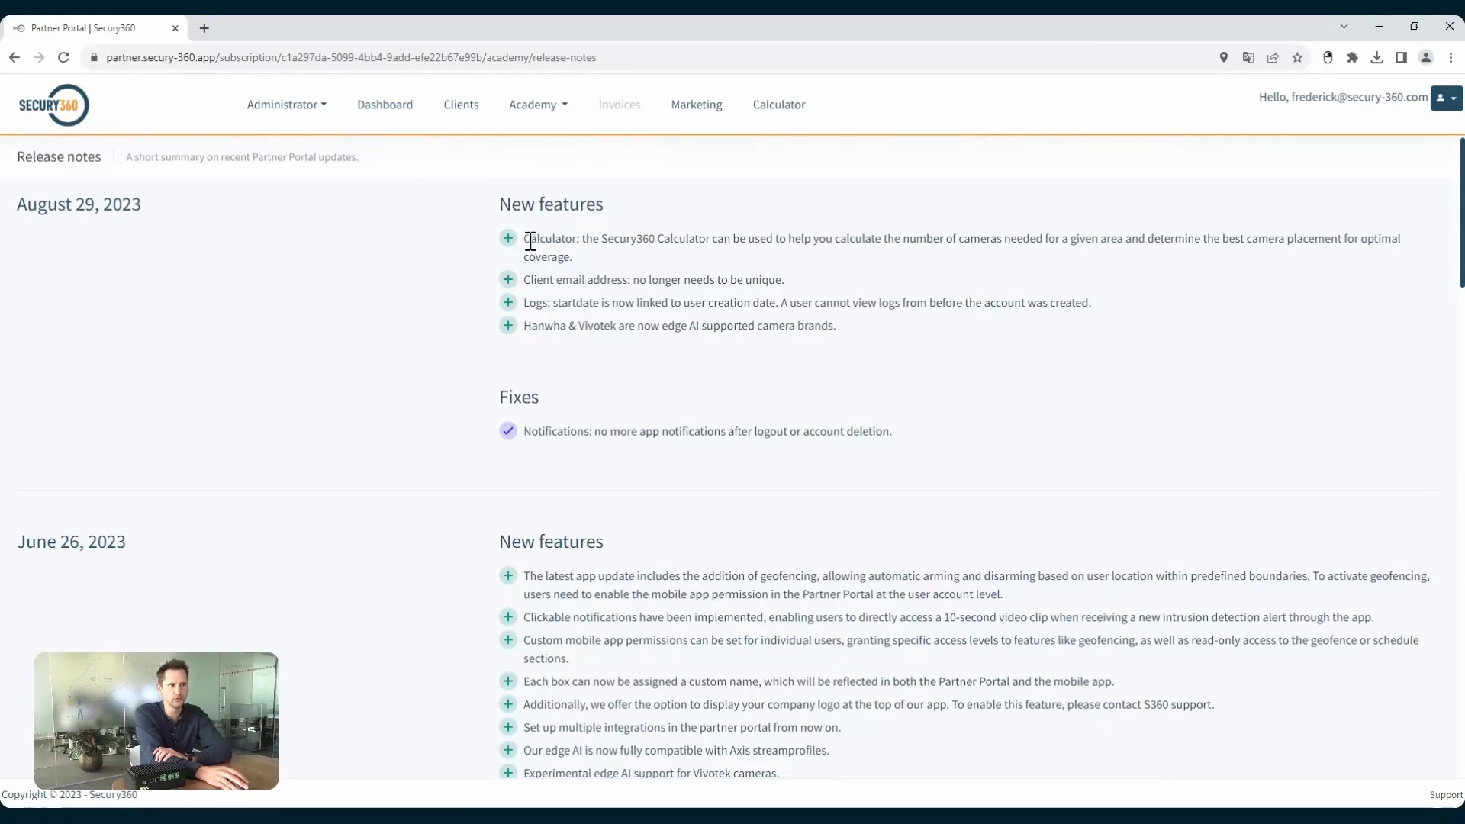
drag(524, 239, 680, 236)
click(627, 233)
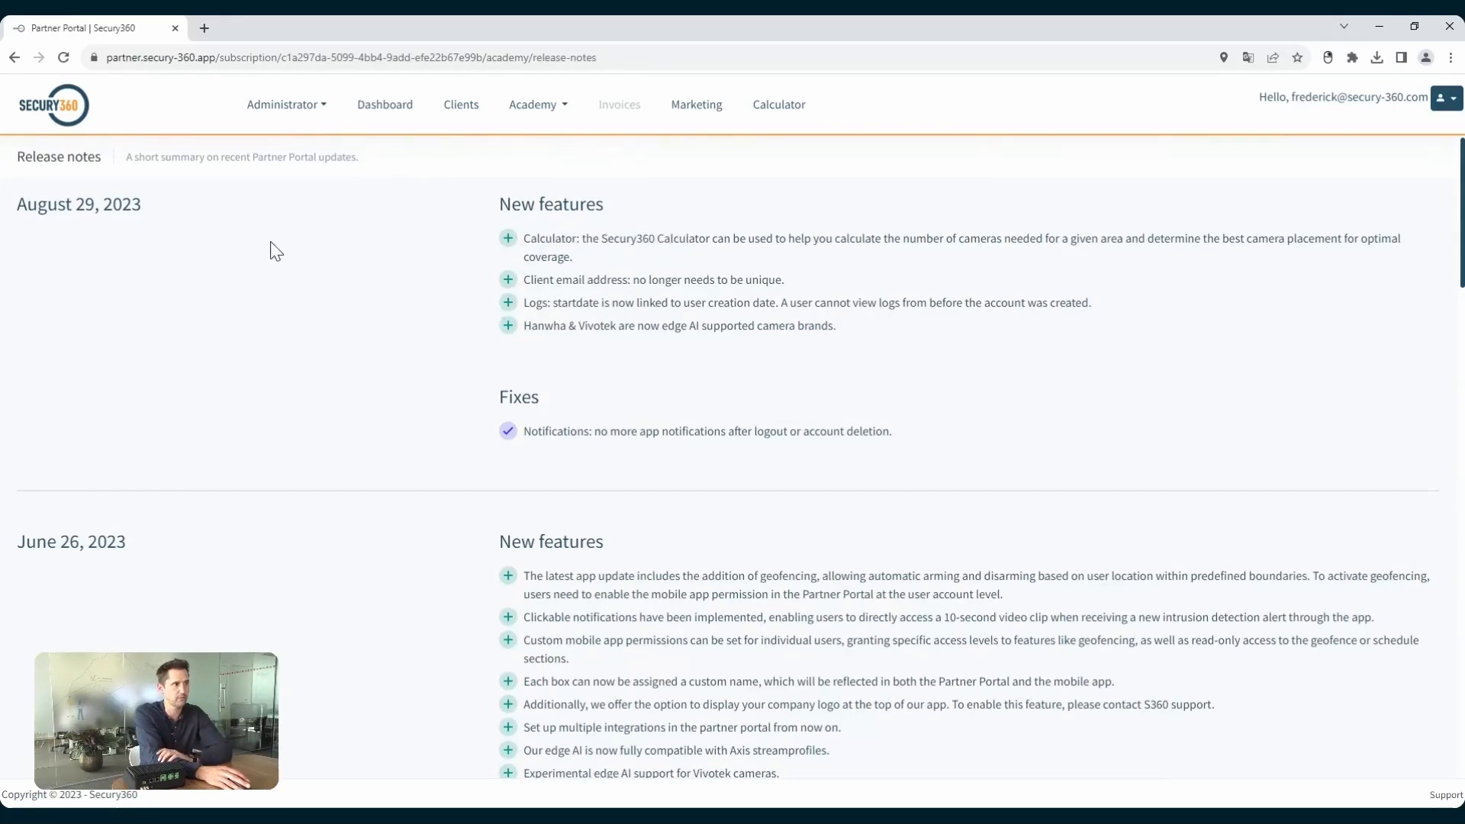
drag(528, 328, 625, 328)
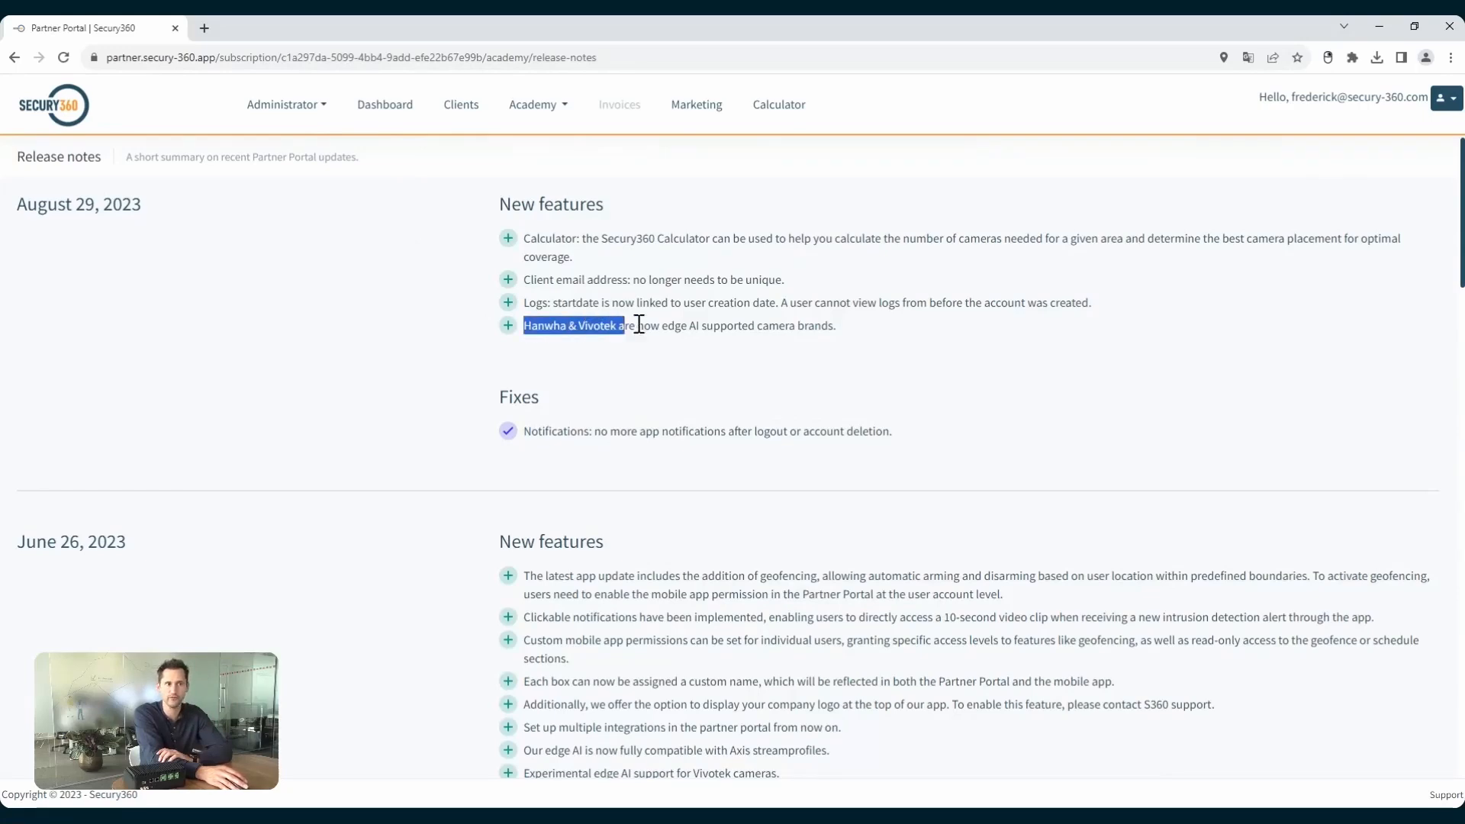
click(686, 327)
scroll(683, 309, down, 2)
drag(594, 279, 755, 278)
click(776, 276)
scroll(868, 285, down, 7)
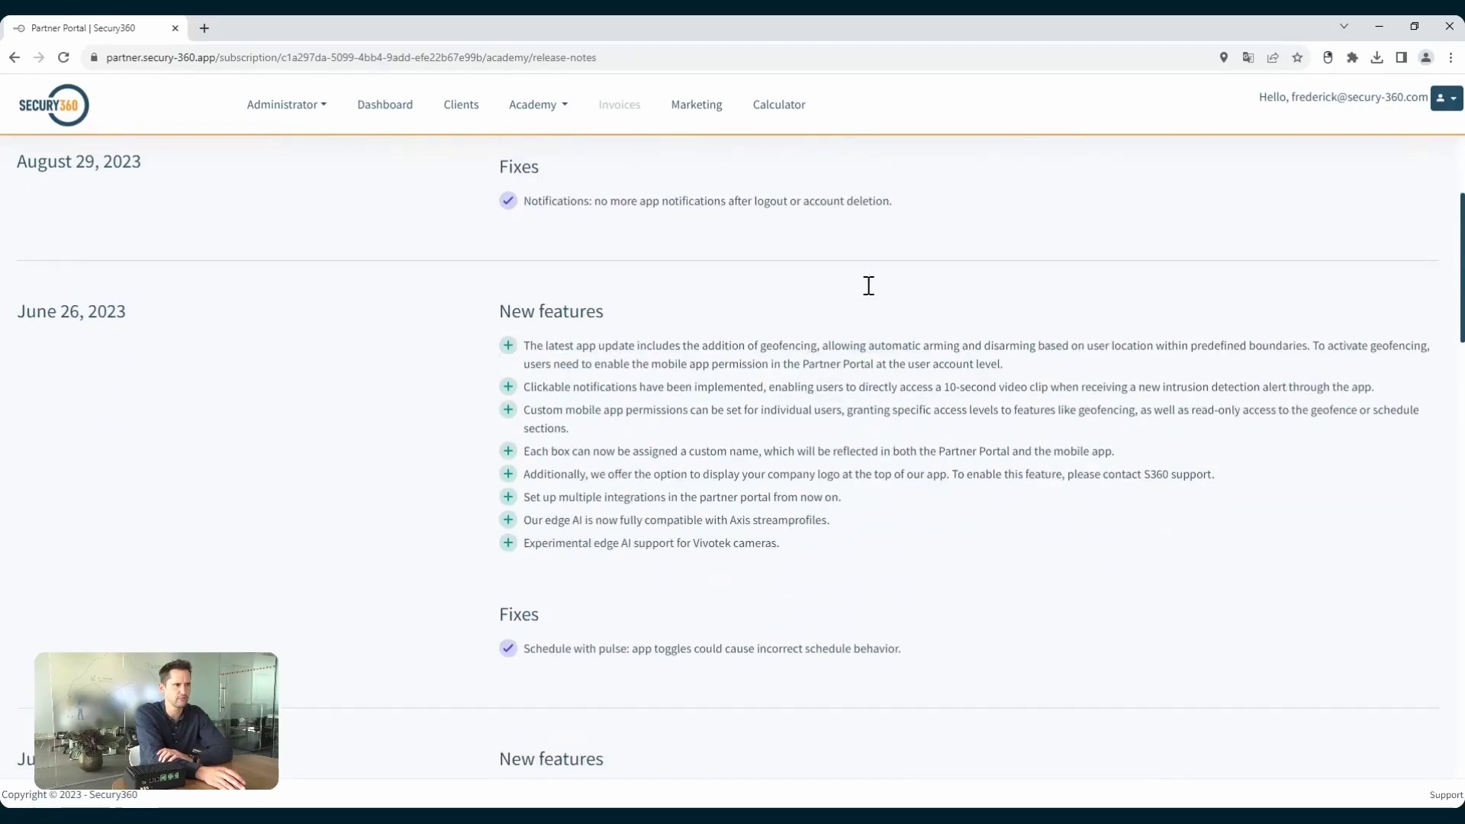
scroll(868, 286, down, 7)
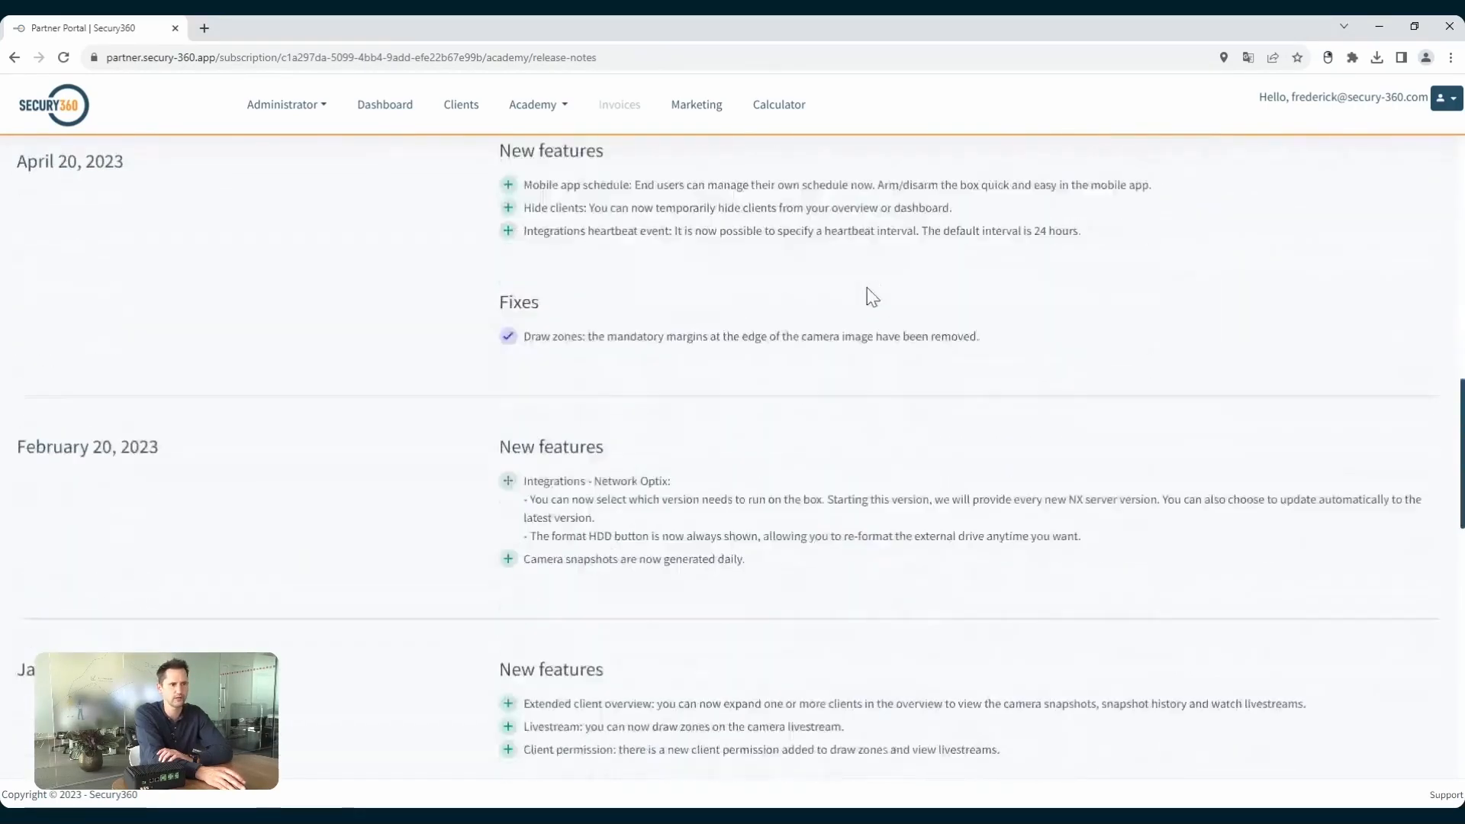
scroll(874, 310, up, 15)
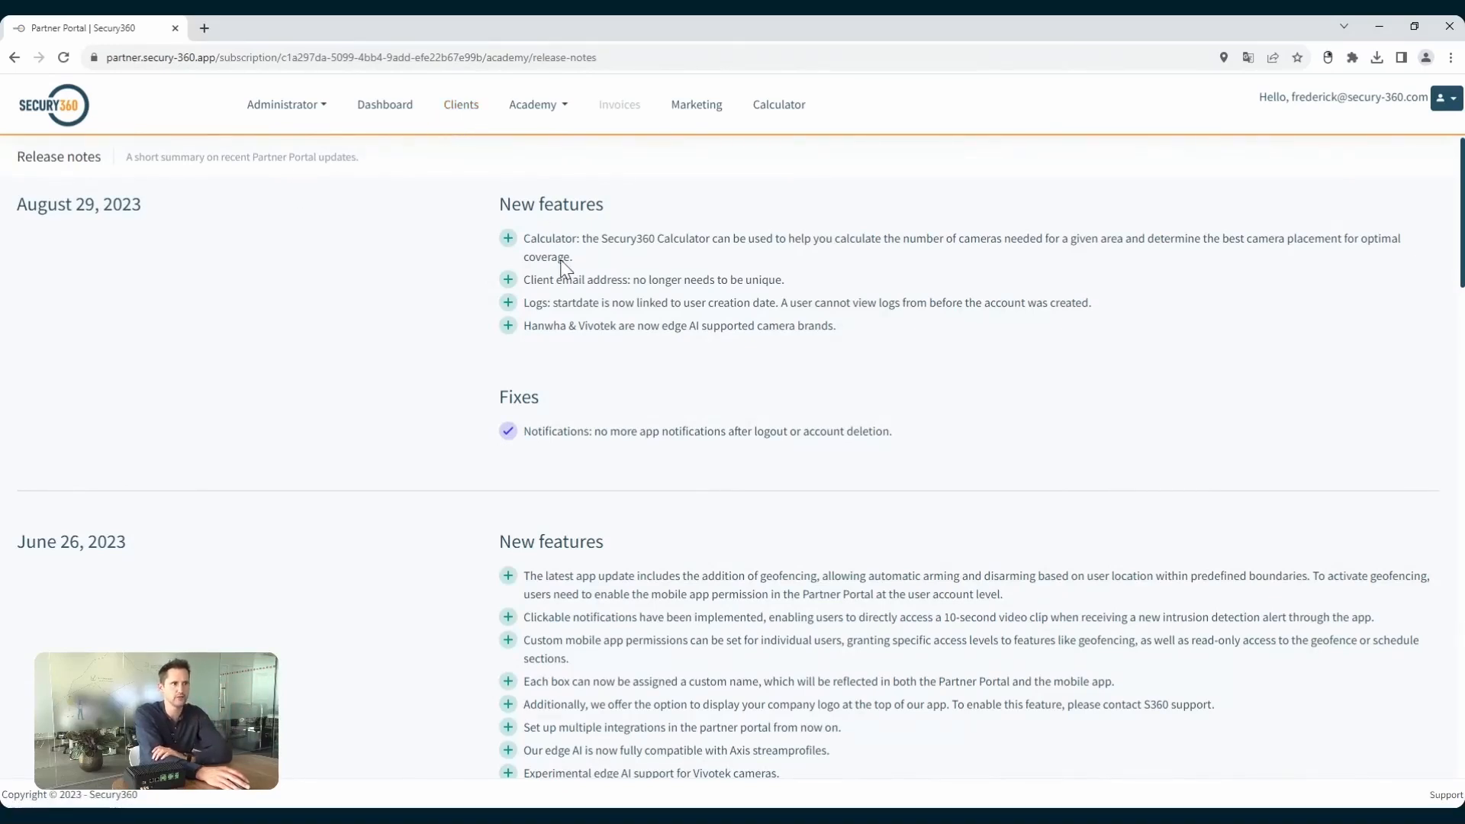
View the marketing materials folders and return to the dashboard.
click(690, 116)
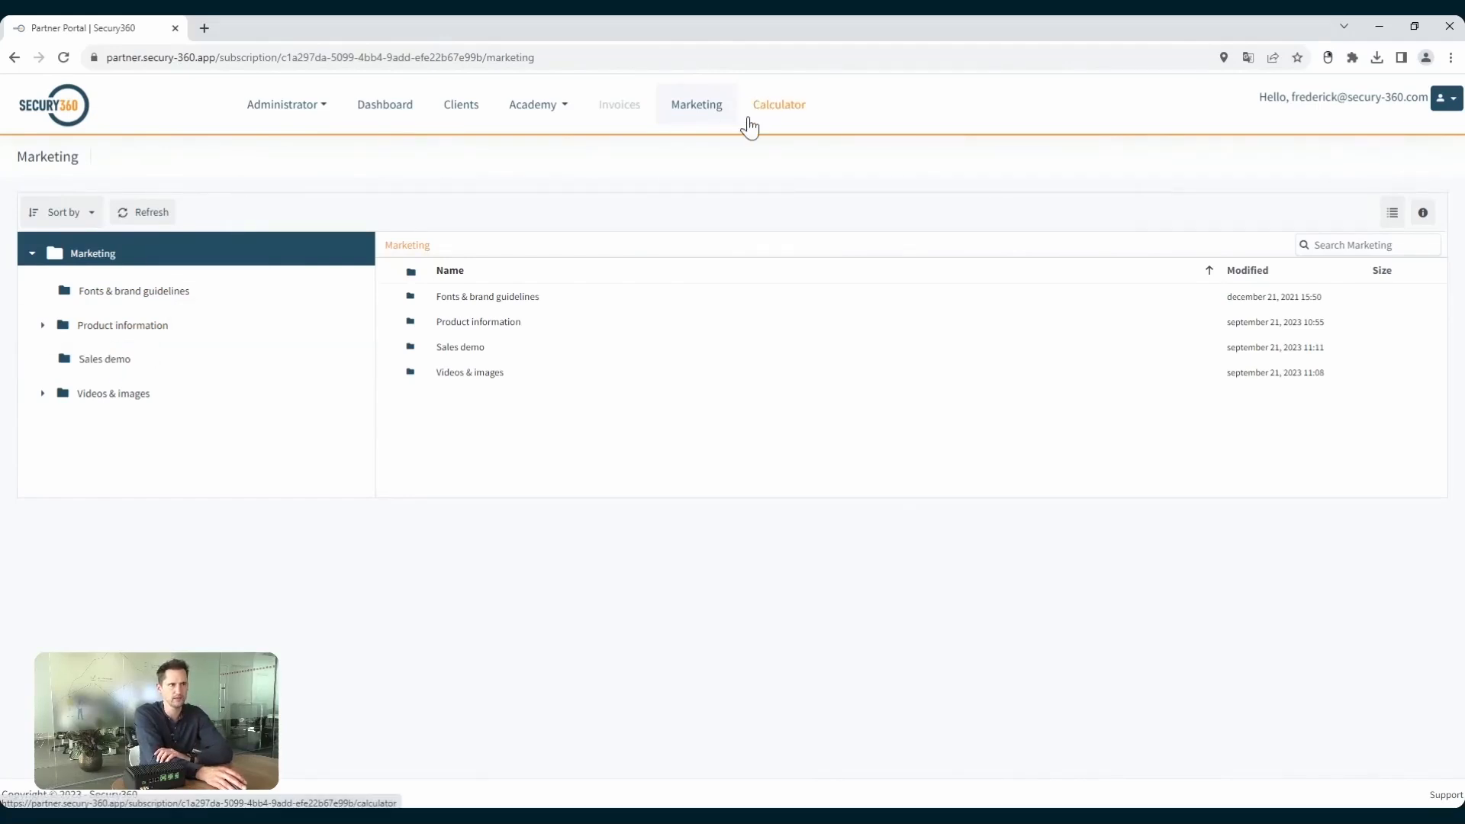
click(391, 115)
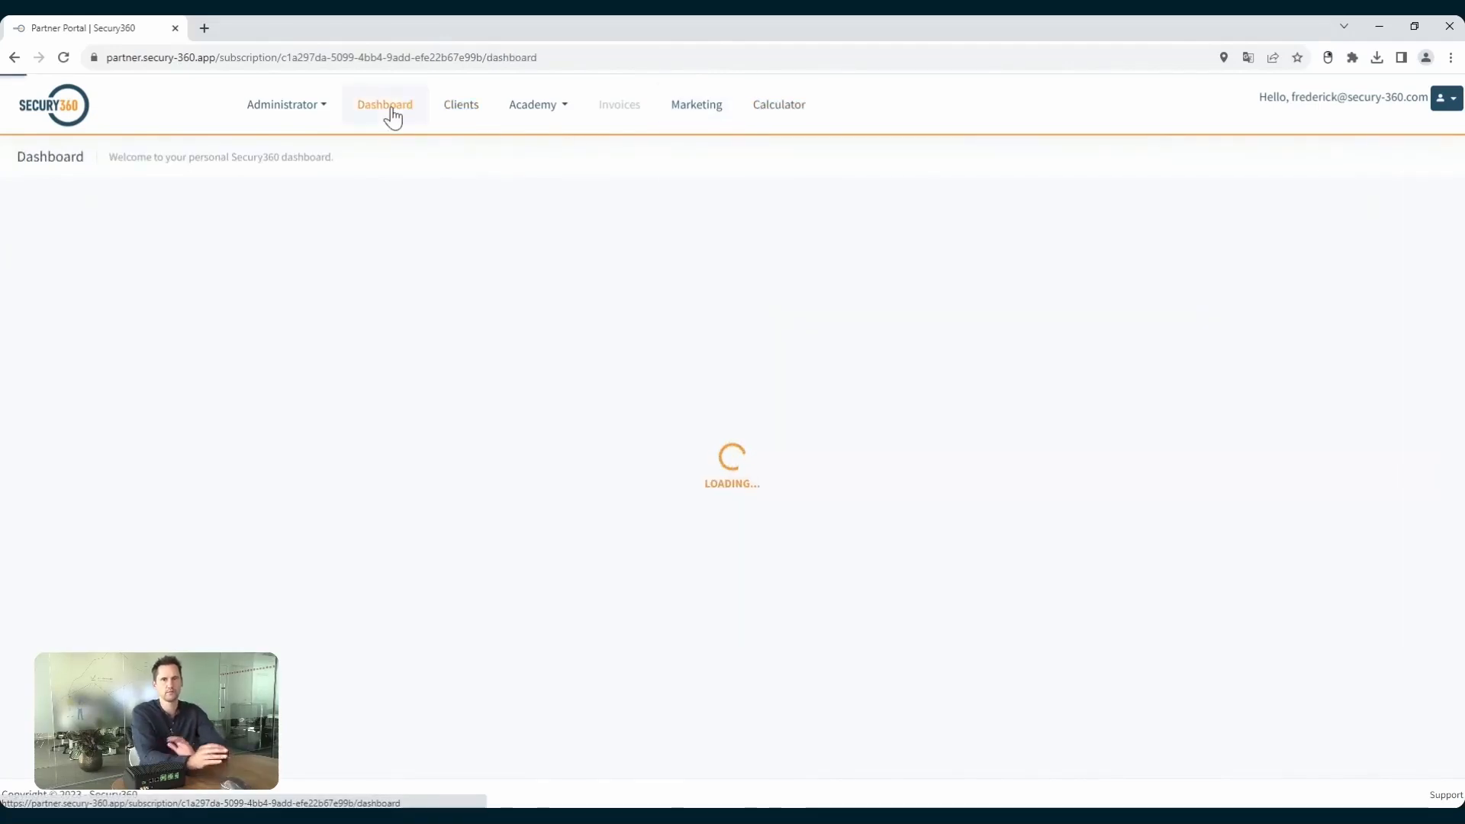